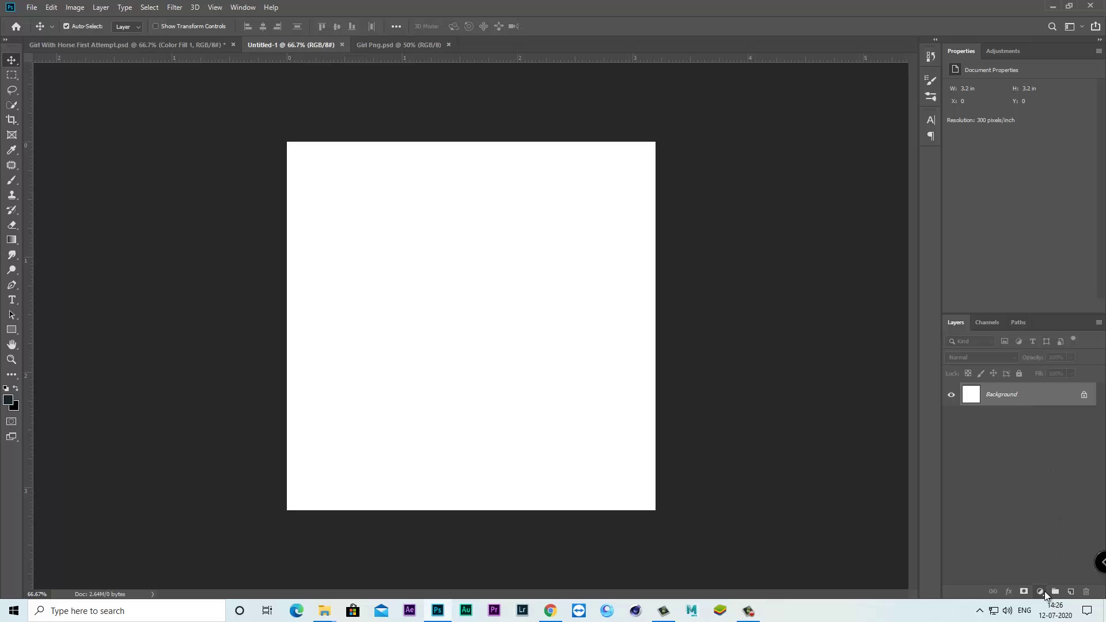
# Add a #2d3f3d teal-grey solid colour fill layer over the canvas and hide it to check
pyautogui.click(1044, 591)
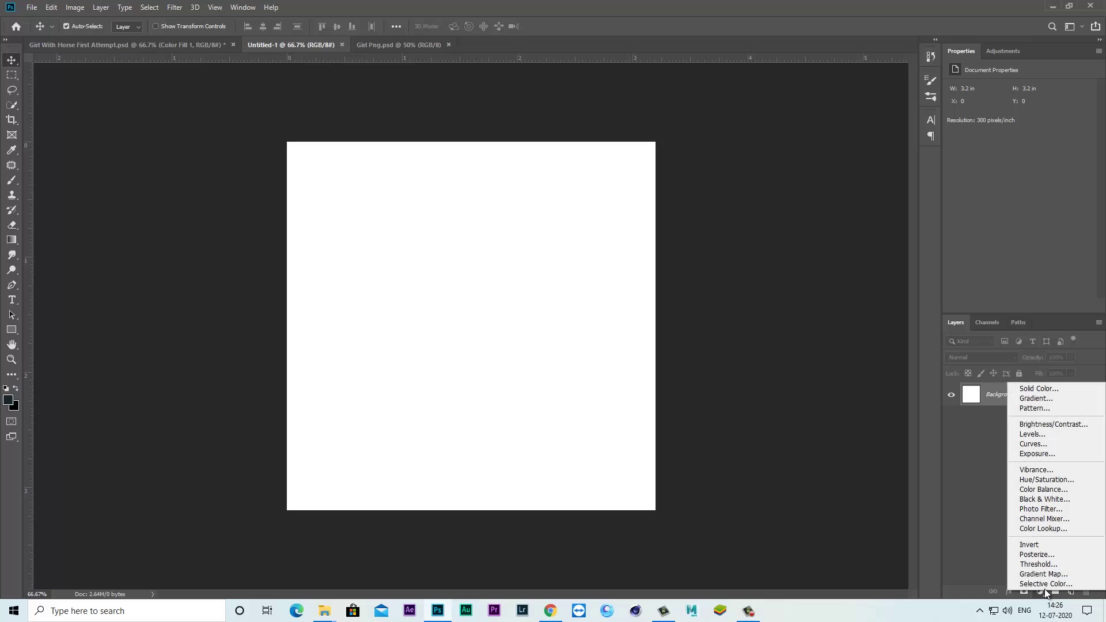
pyautogui.click(1035, 390)
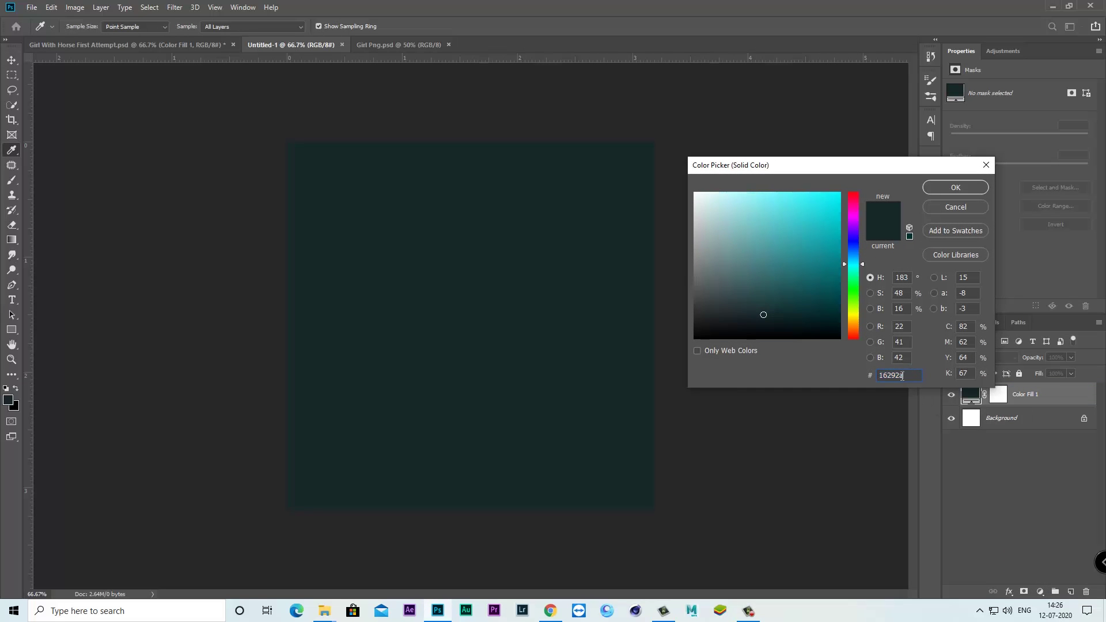
pyautogui.write('2d3f3d')
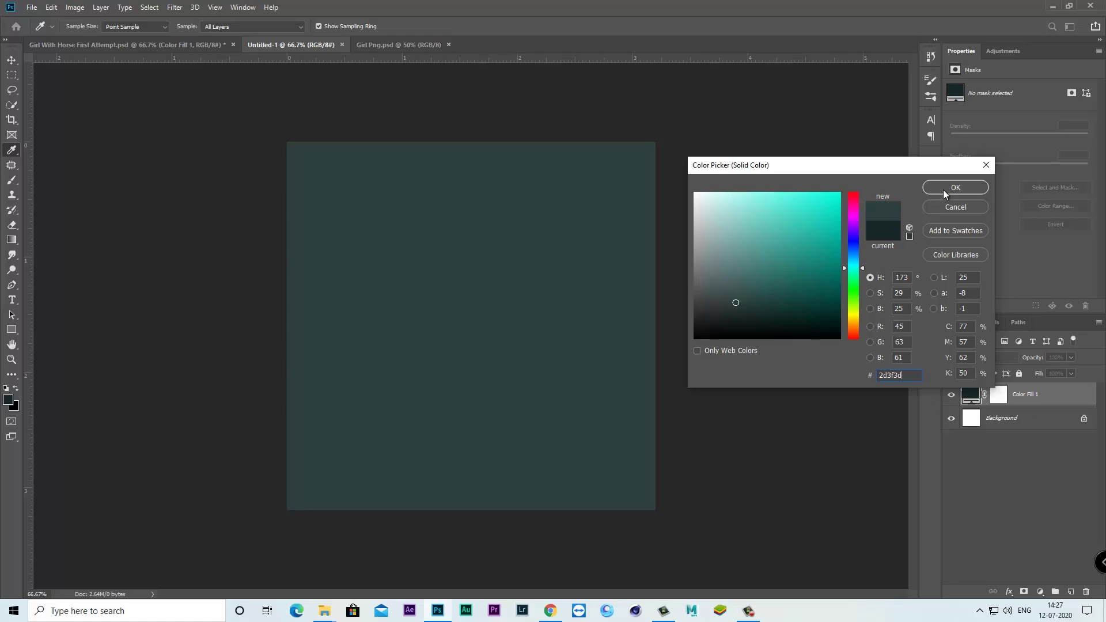
pyautogui.click(942, 189)
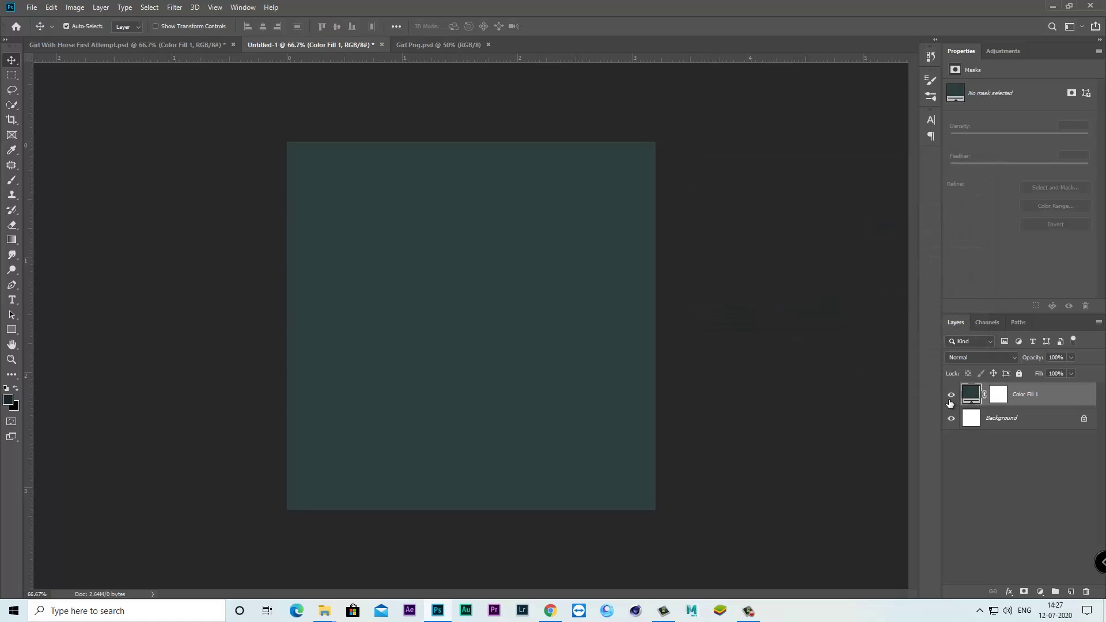
pyautogui.click(950, 400)
# Embed the snow-covered mountains photo and position it along the canvas bottom
pyautogui.click(951, 397)
pyautogui.click(32, 7)
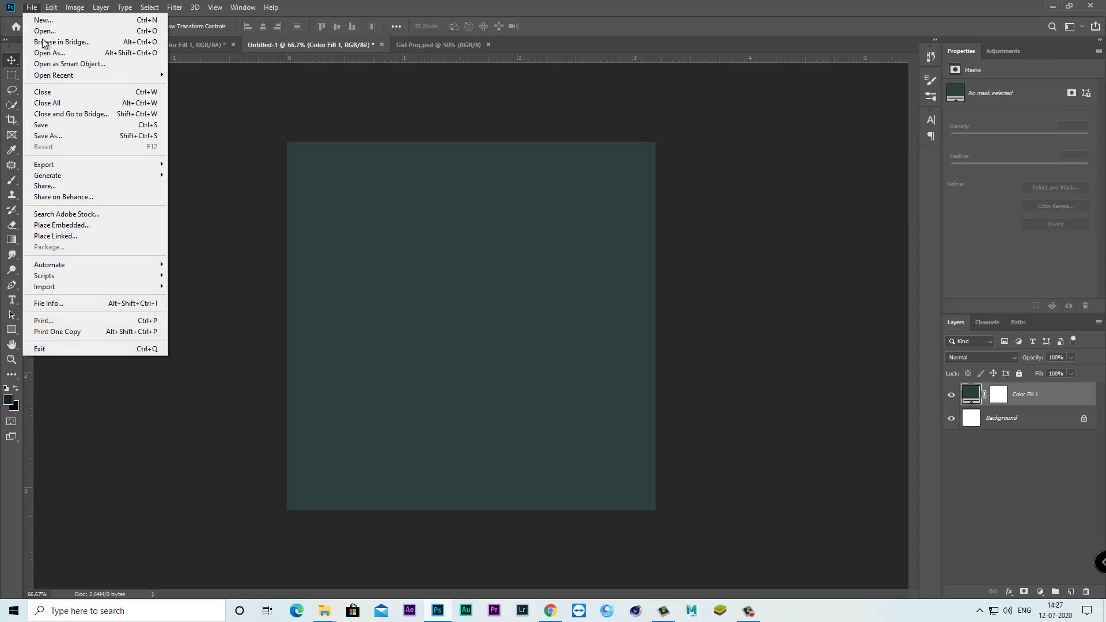
pyautogui.click(69, 225)
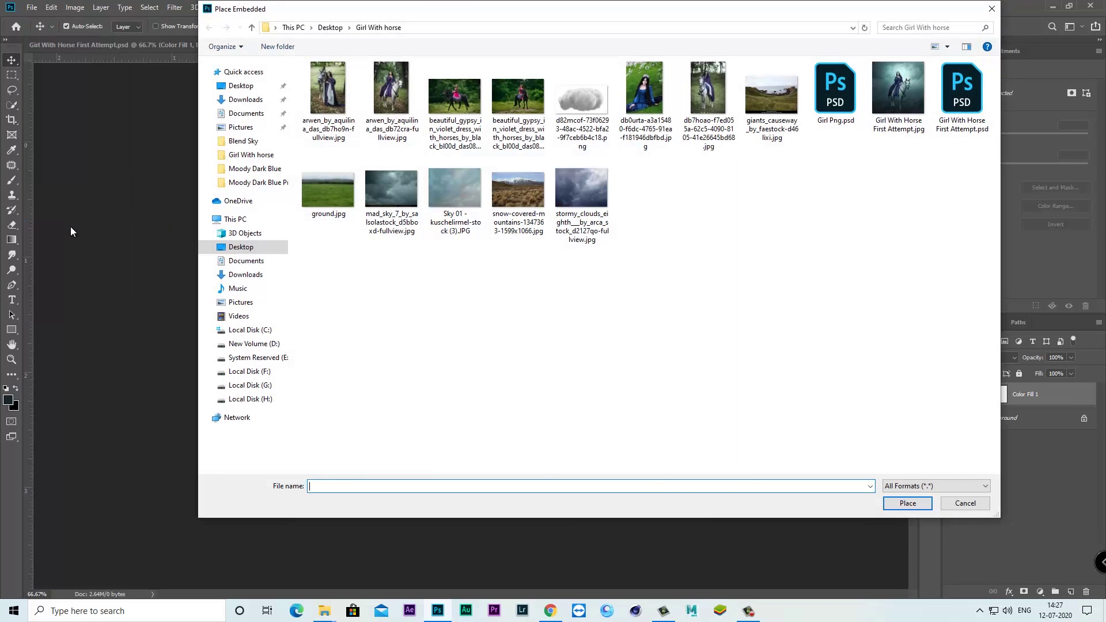
pyautogui.click(520, 199)
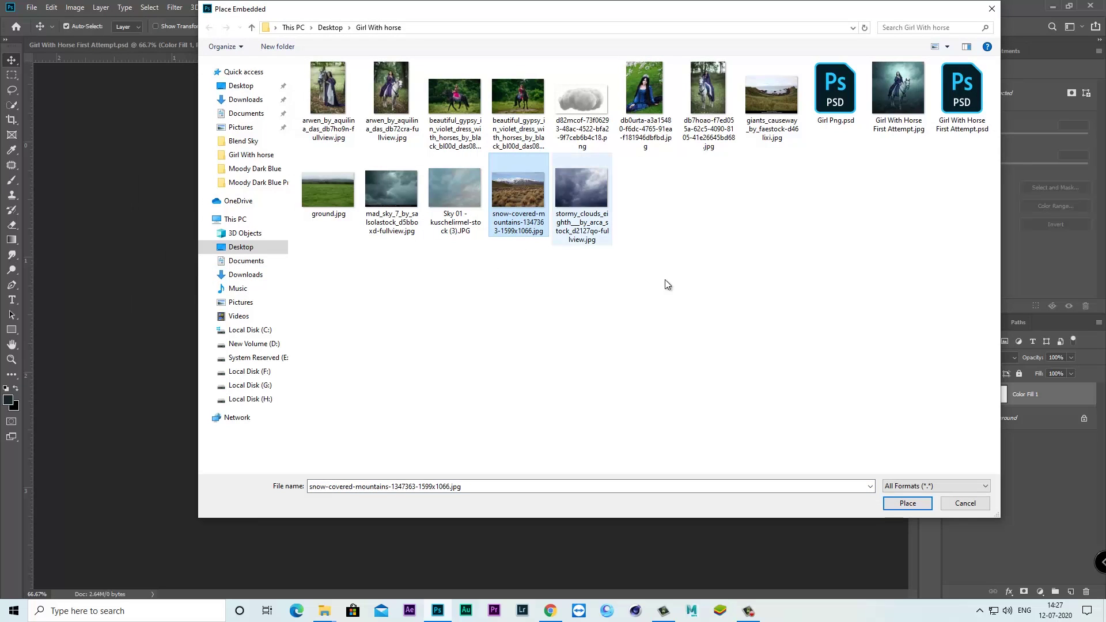
pyautogui.click(914, 502)
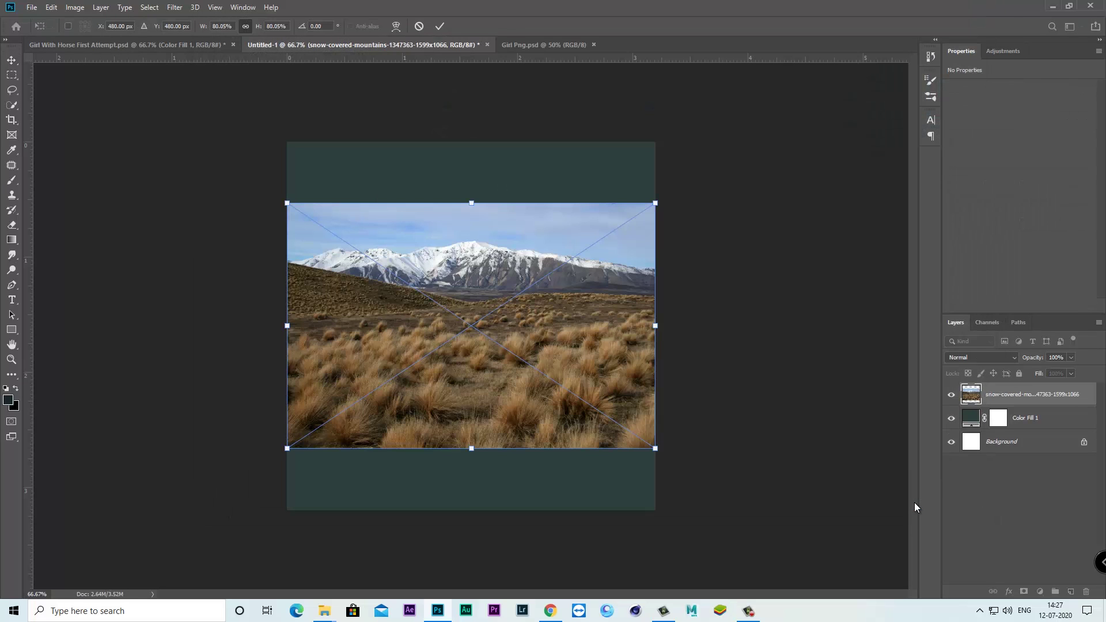
pyautogui.moveTo(554, 330); pyautogui.dragTo(554, 391)
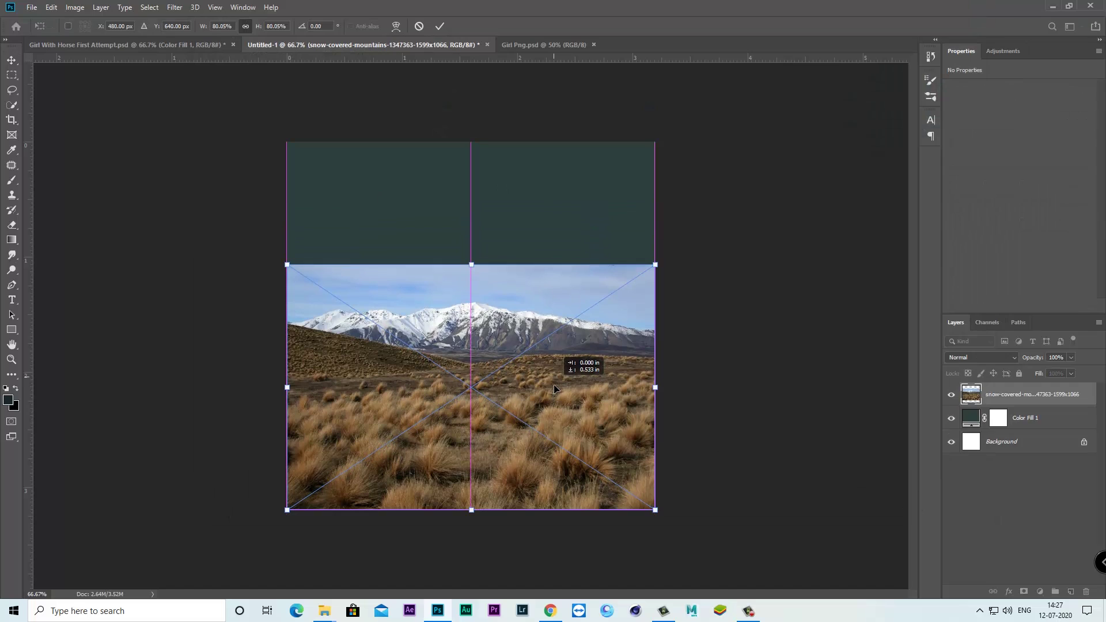
pyautogui.click(440, 27)
# Rasterize the mountains layer and give it a layer mask
pyautogui.rightClick(1031, 395)
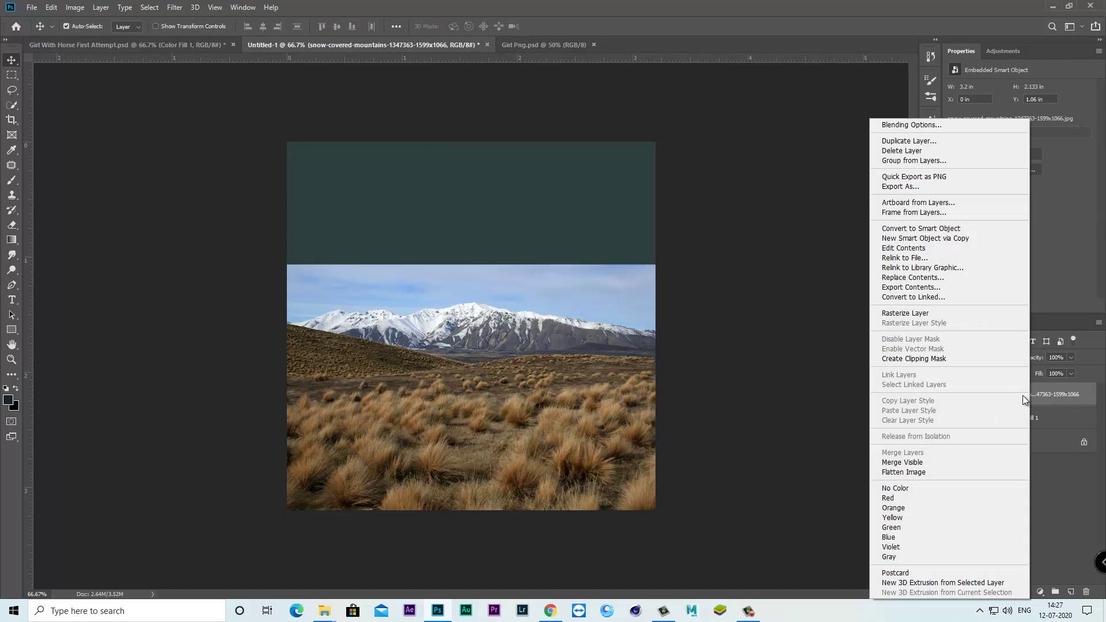
pyautogui.click(921, 312)
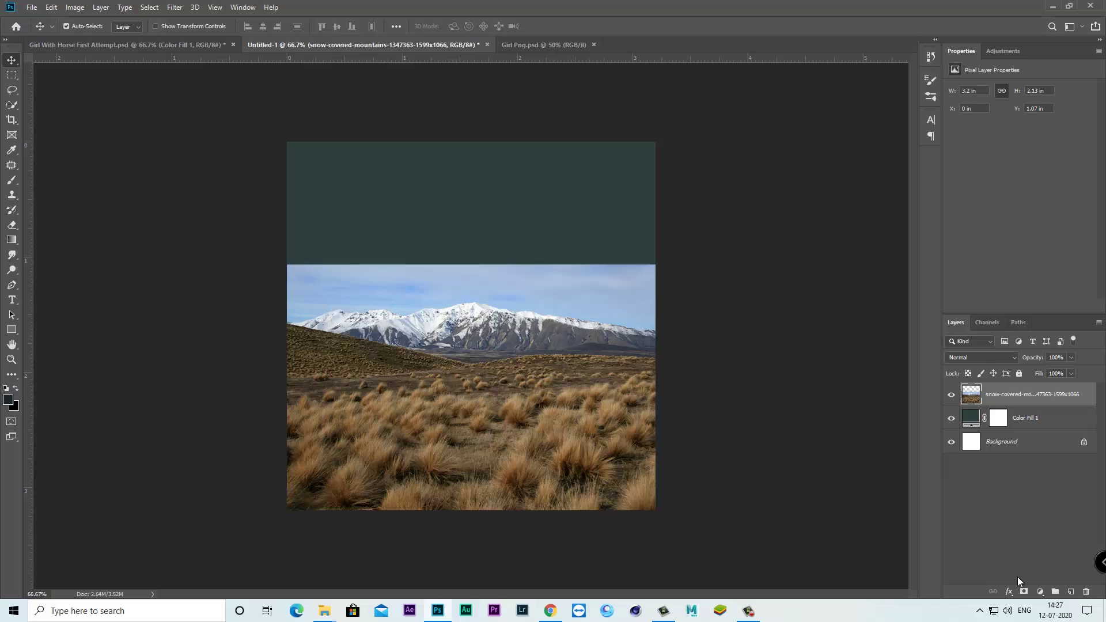
pyautogui.click(1024, 592)
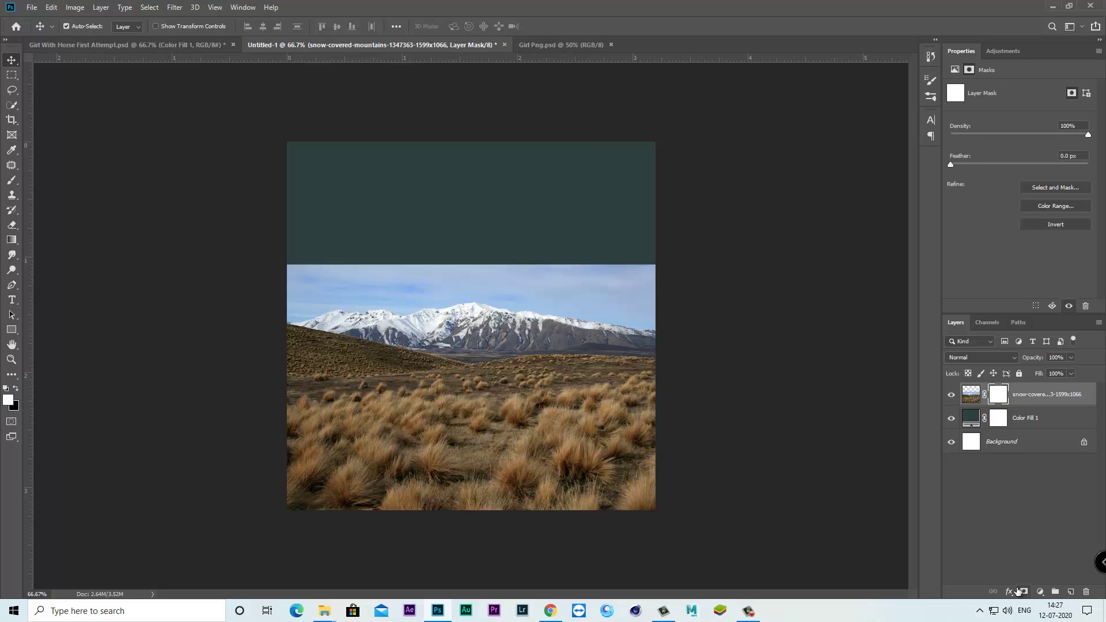
# Draw a vertical black-to-white gradient on the mountains mask so sky and peaks fade into teal
pyautogui.click(13, 241)
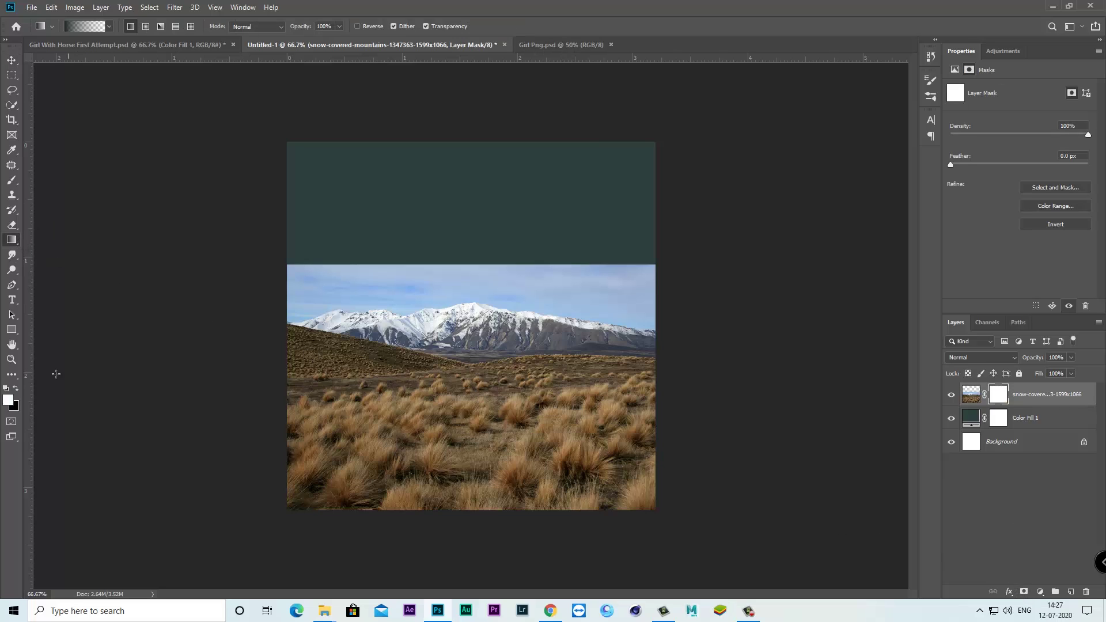
pyautogui.click(19, 388)
pyautogui.moveTo(479, 419); pyautogui.dragTo(479, 433)
pyautogui.moveTo(488, 321); pyautogui.dragTo(488, 407)
pyautogui.moveTo(488, 300); pyautogui.dragTo(488, 432)
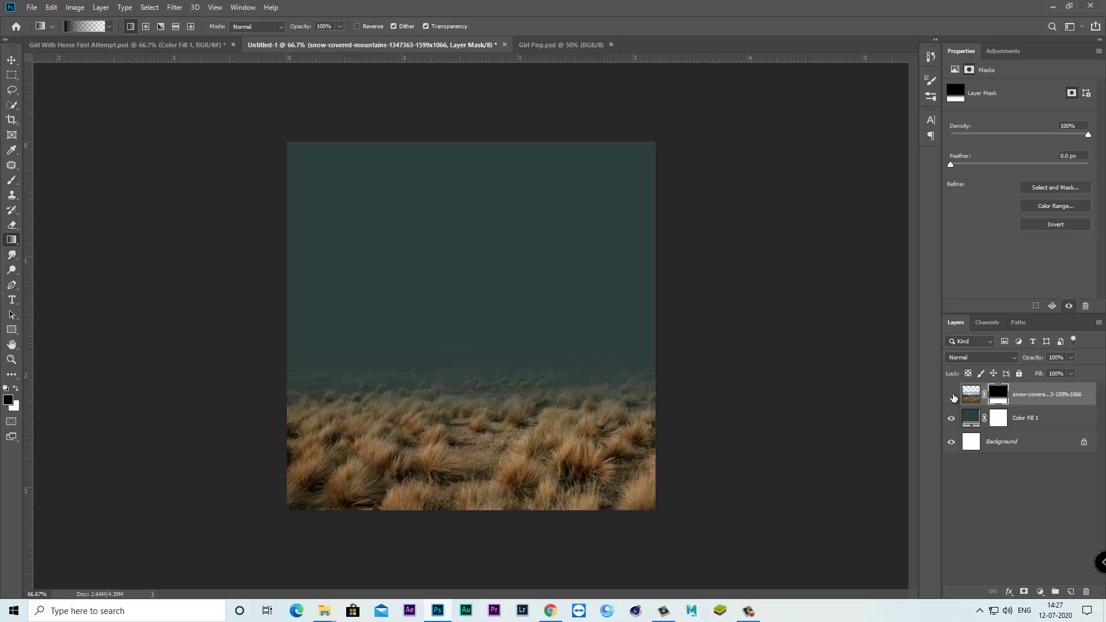
pyautogui.click(951, 395)
pyautogui.click(951, 395)
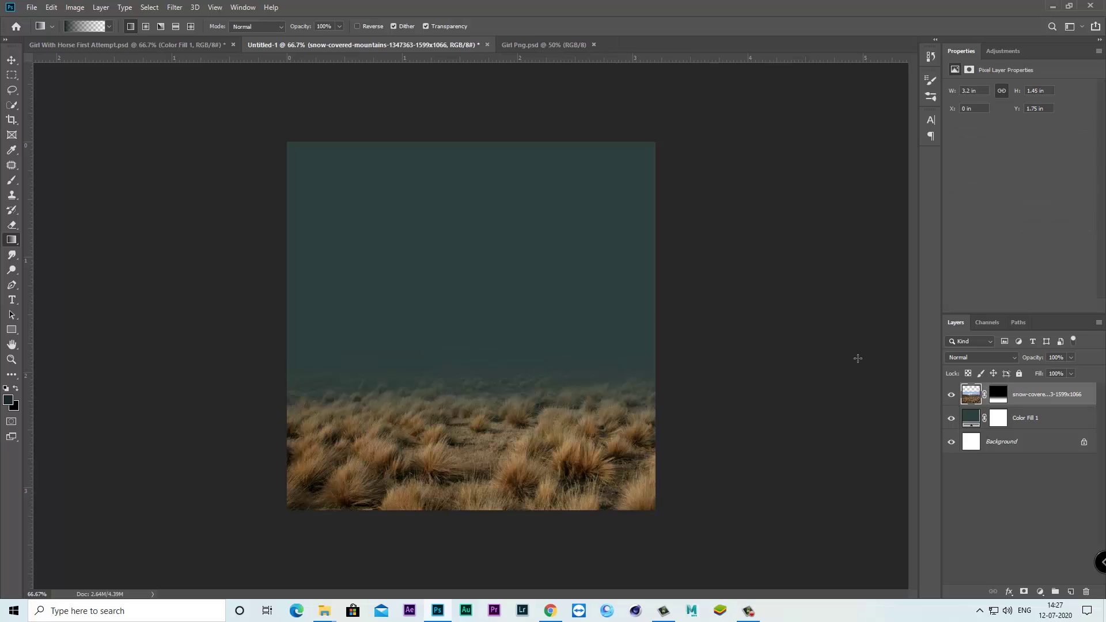
pyautogui.click(33, 11)
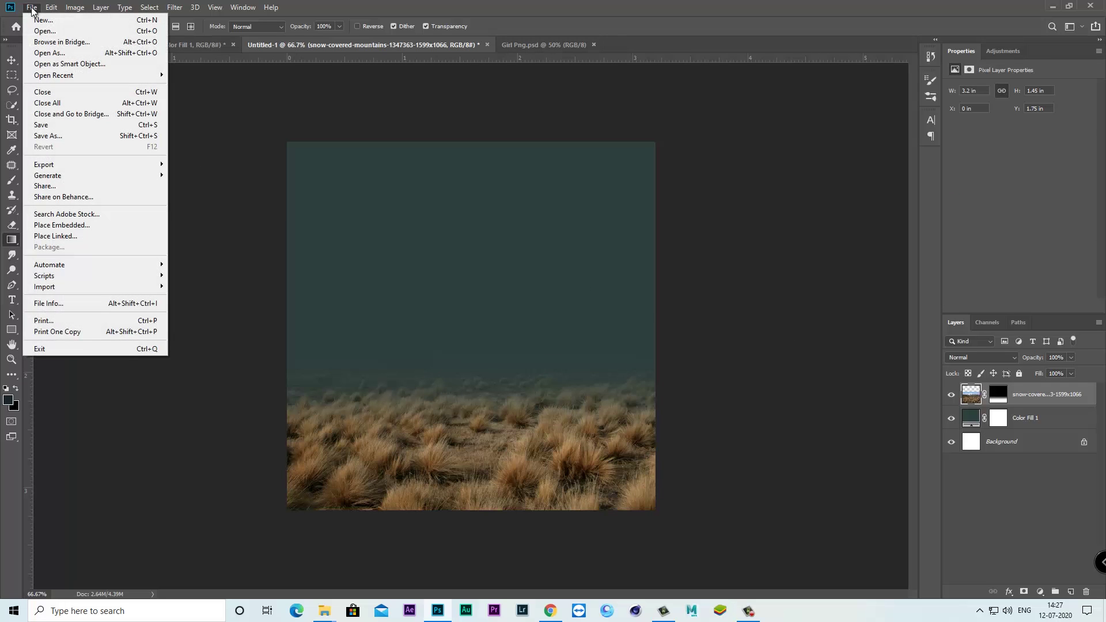
# Embed the mad_sky cloud photo below the mountains layer, align it to the top, and rasterize it
pyautogui.click(81, 225)
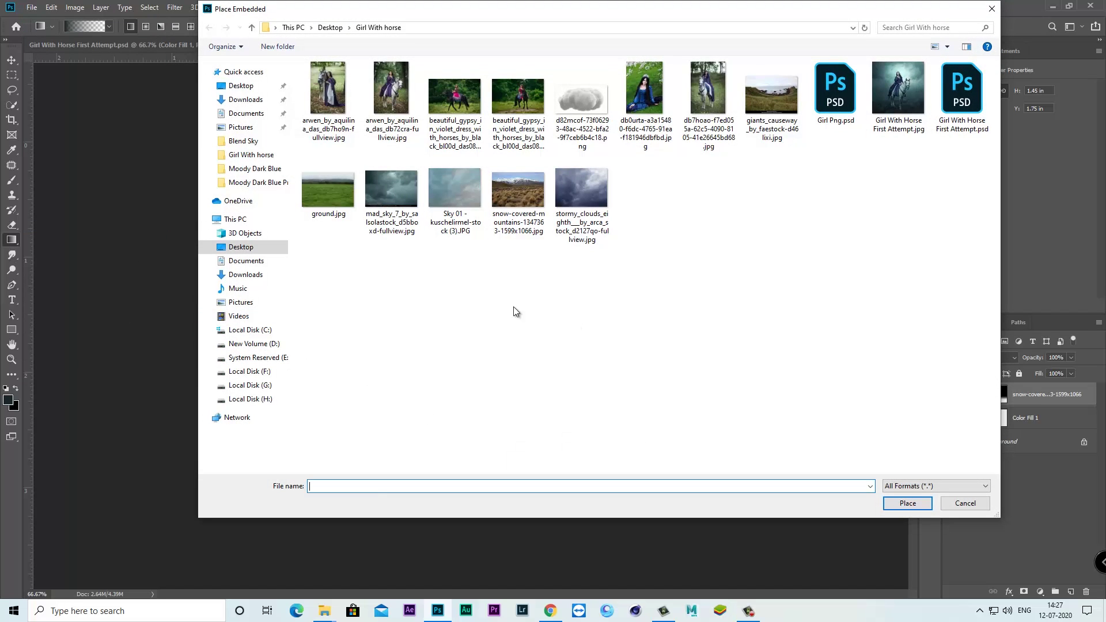
pyautogui.click(388, 187)
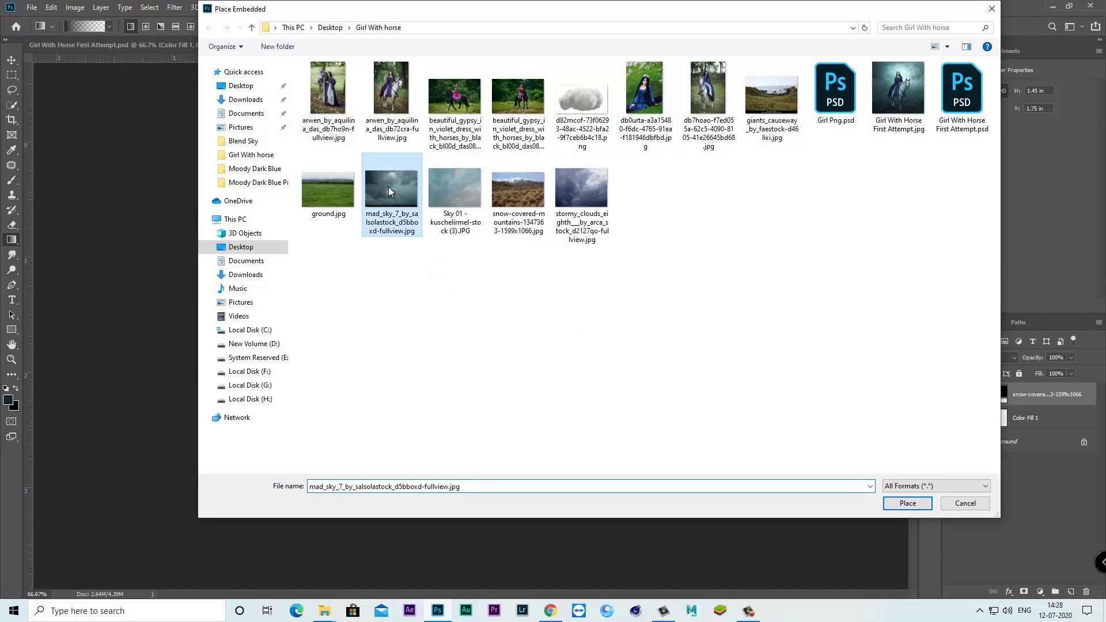
pyautogui.click(907, 502)
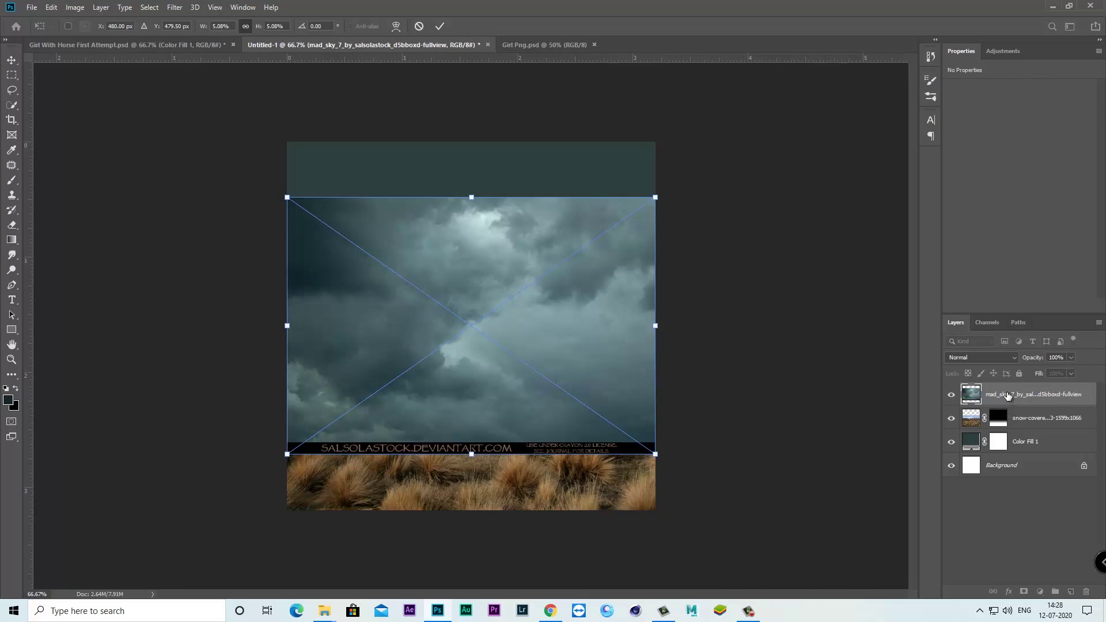
pyautogui.moveTo(1006, 394); pyautogui.dragTo(1005, 428)
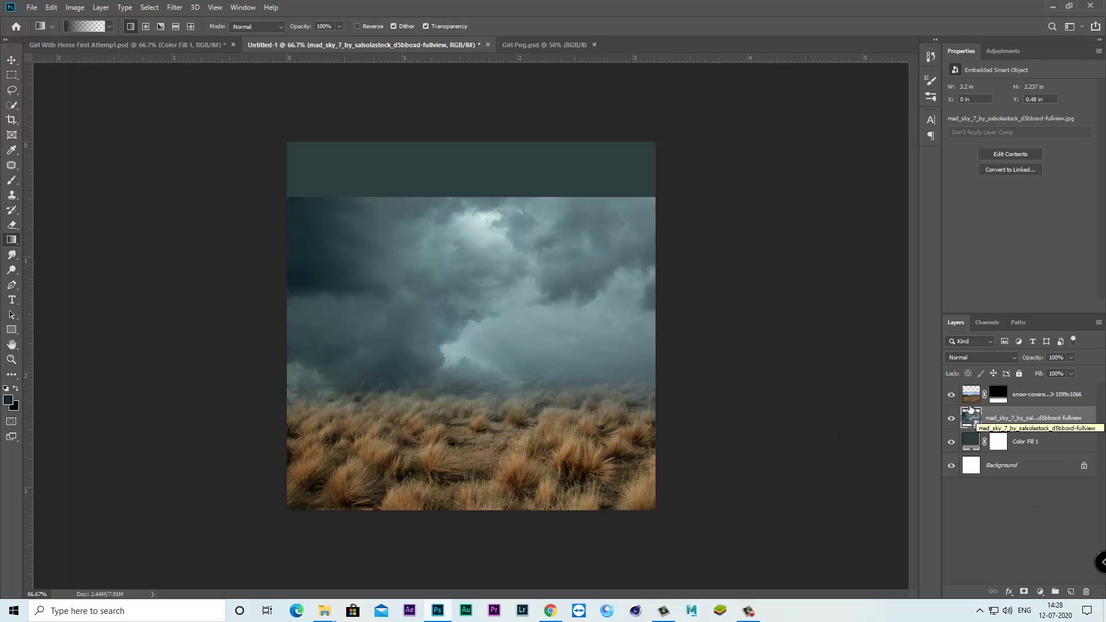
pyautogui.click(11, 61)
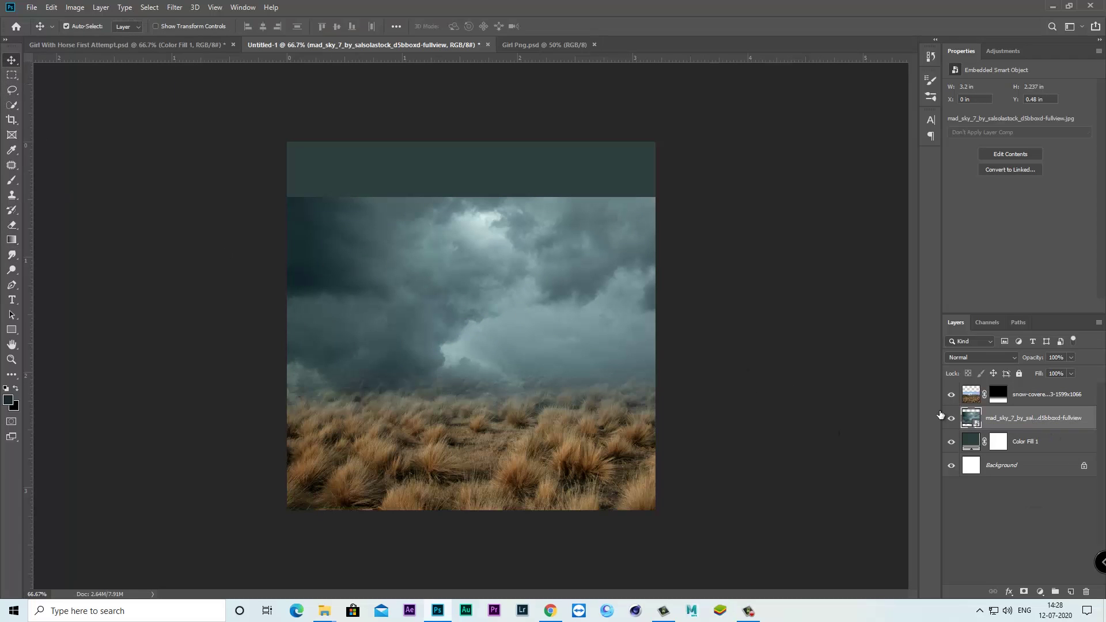
pyautogui.moveTo(554, 337); pyautogui.dragTo(550, 283)
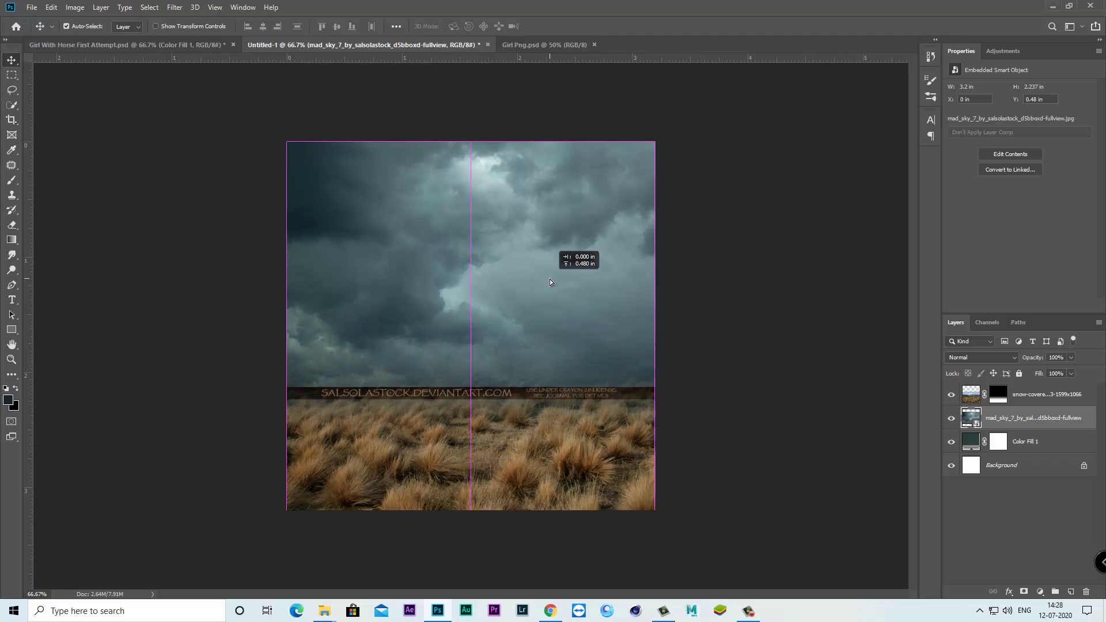
pyautogui.rightClick(1031, 417)
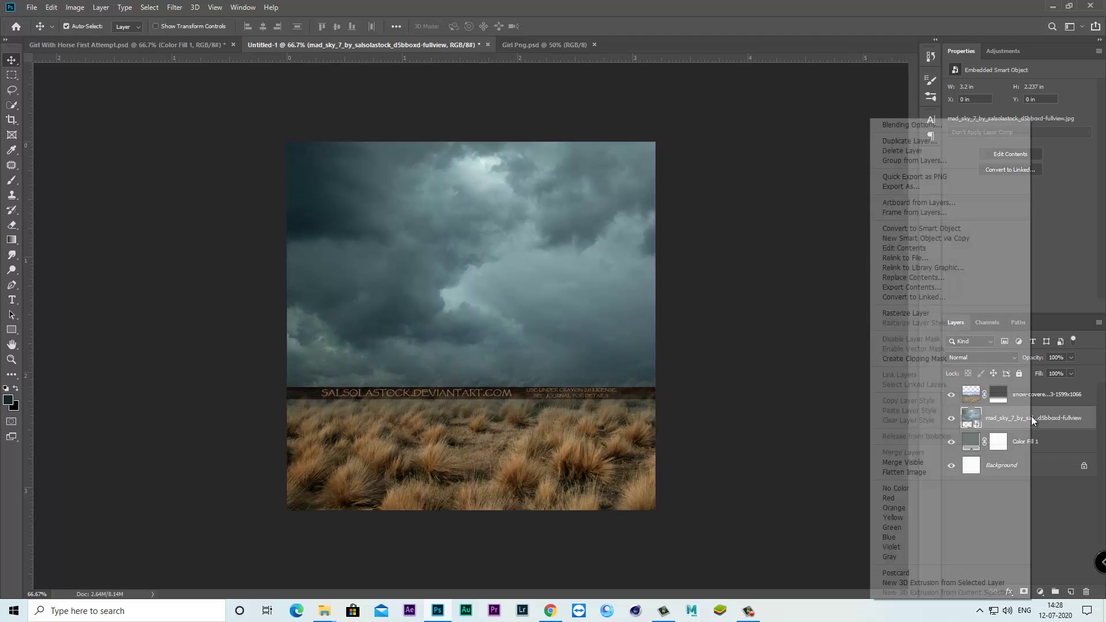
pyautogui.click(890, 312)
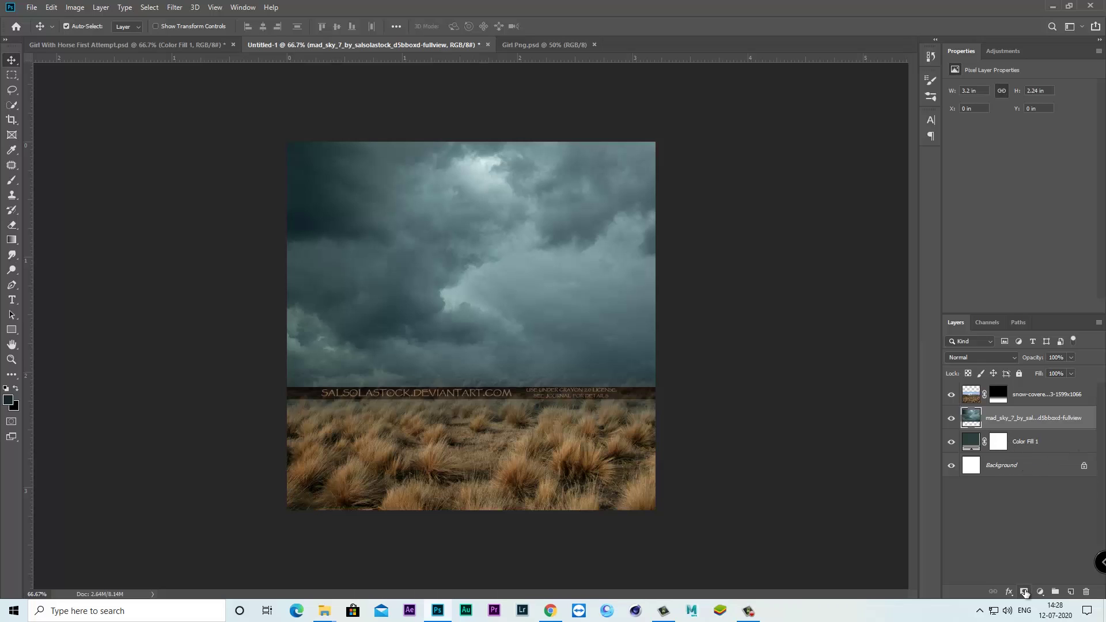
# Mask the sky layer with a gradient fading its bottom into the grass, then select the grass layer
pyautogui.click(1024, 592)
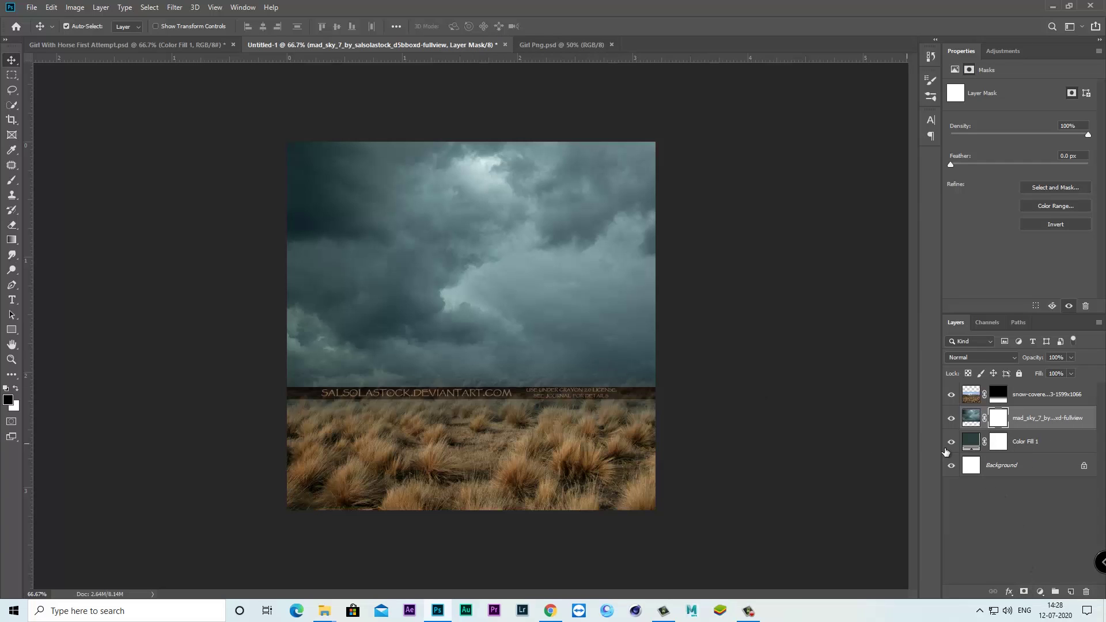
pyautogui.click(12, 240)
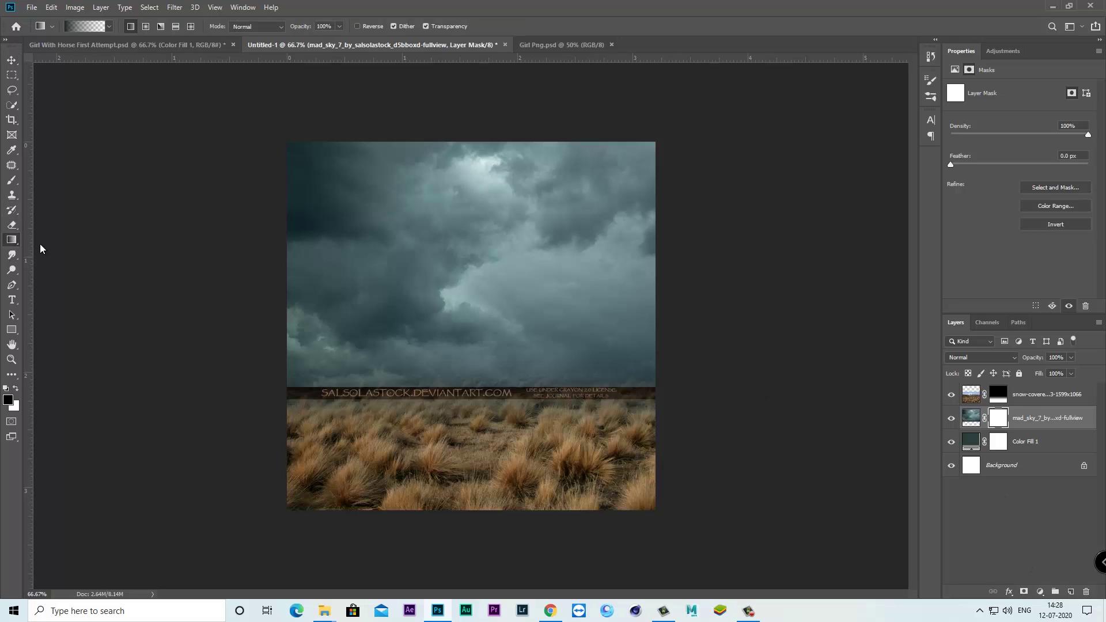
pyautogui.moveTo(459, 481); pyautogui.dragTo(459, 307)
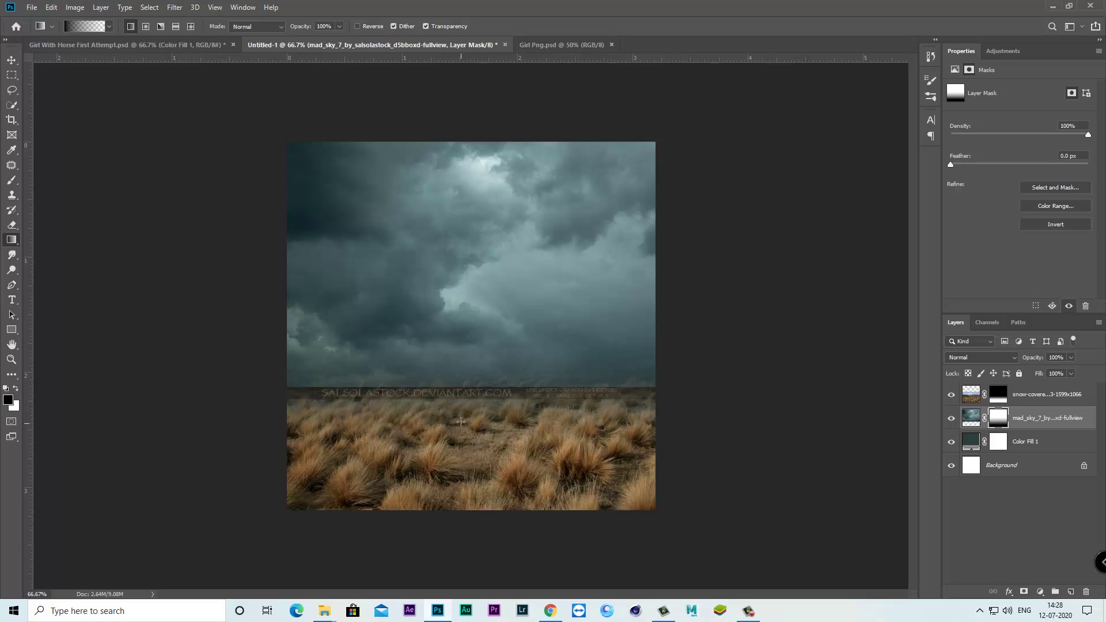
pyautogui.moveTo(471, 478); pyautogui.dragTo(471, 355)
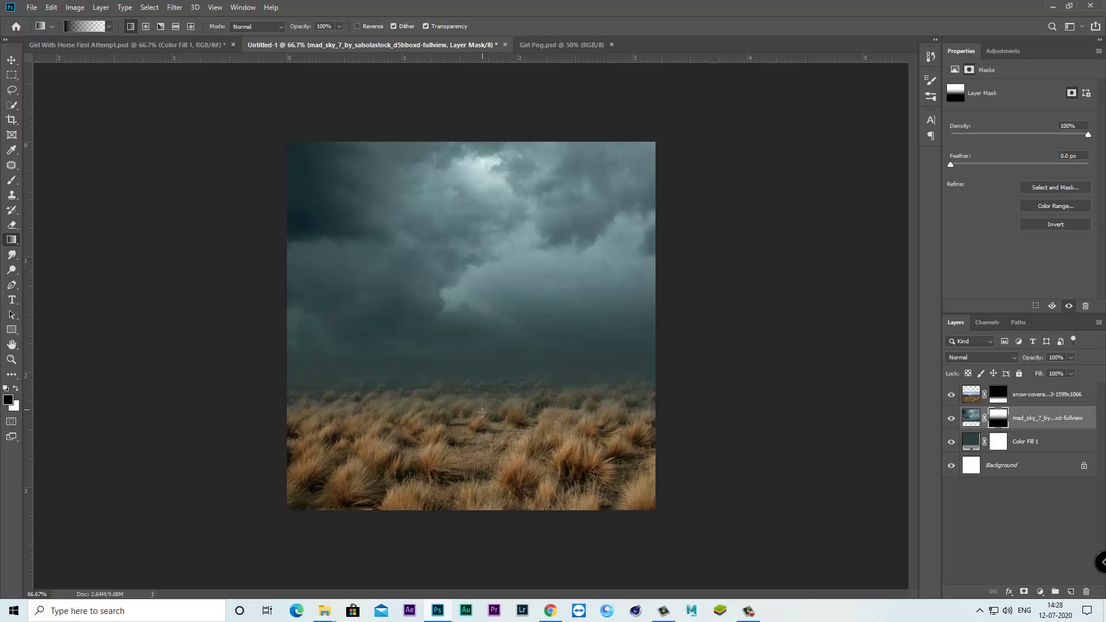
pyautogui.click(951, 418)
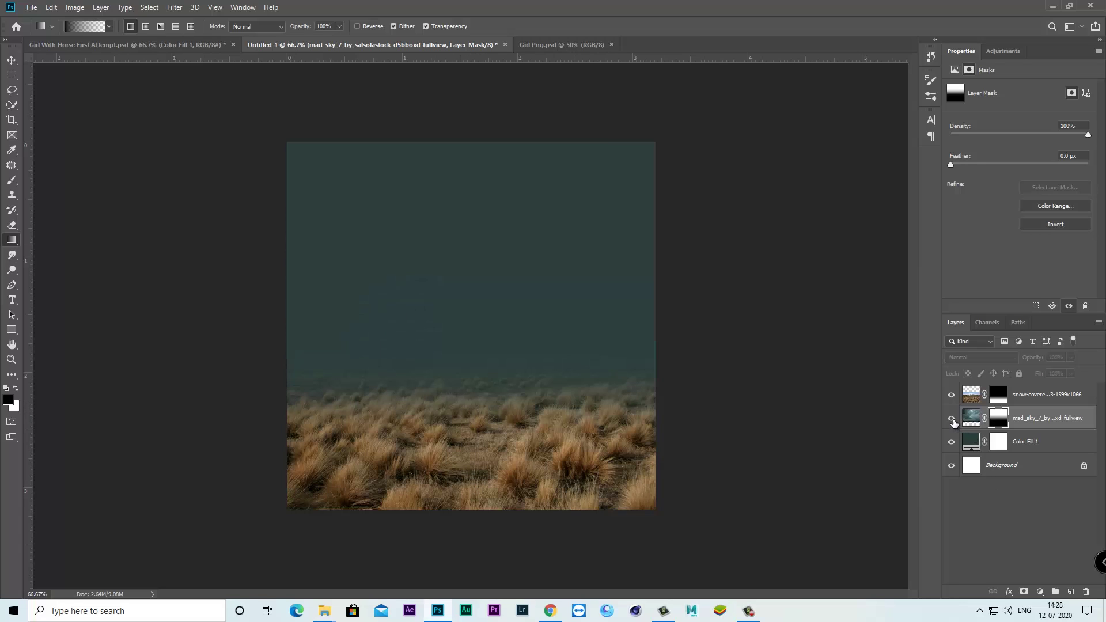
pyautogui.click(1033, 401)
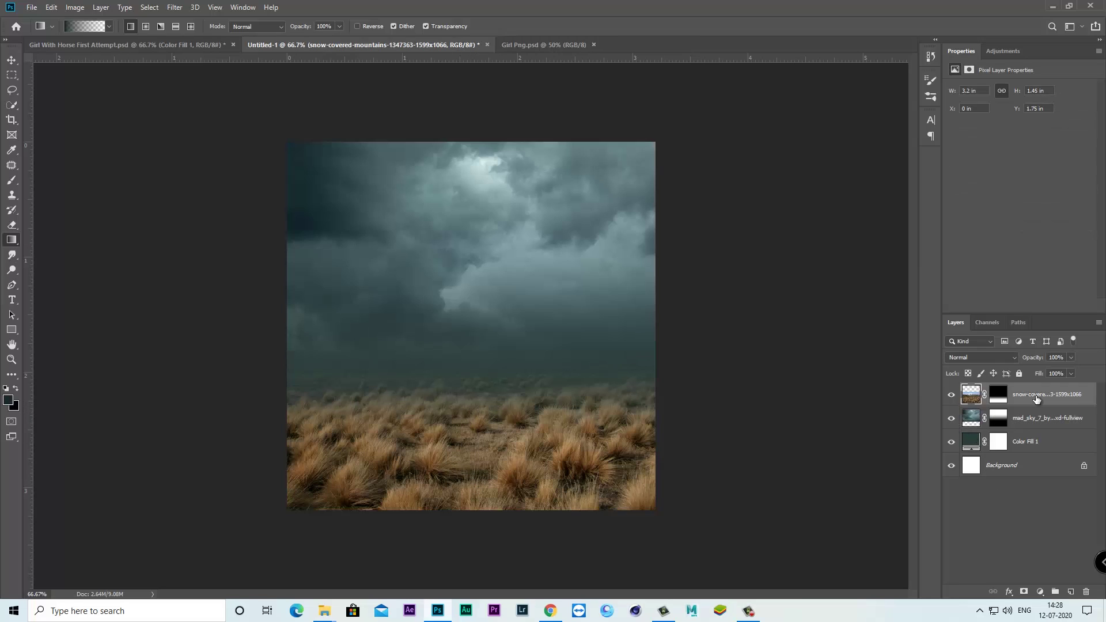
pyautogui.click(1040, 591)
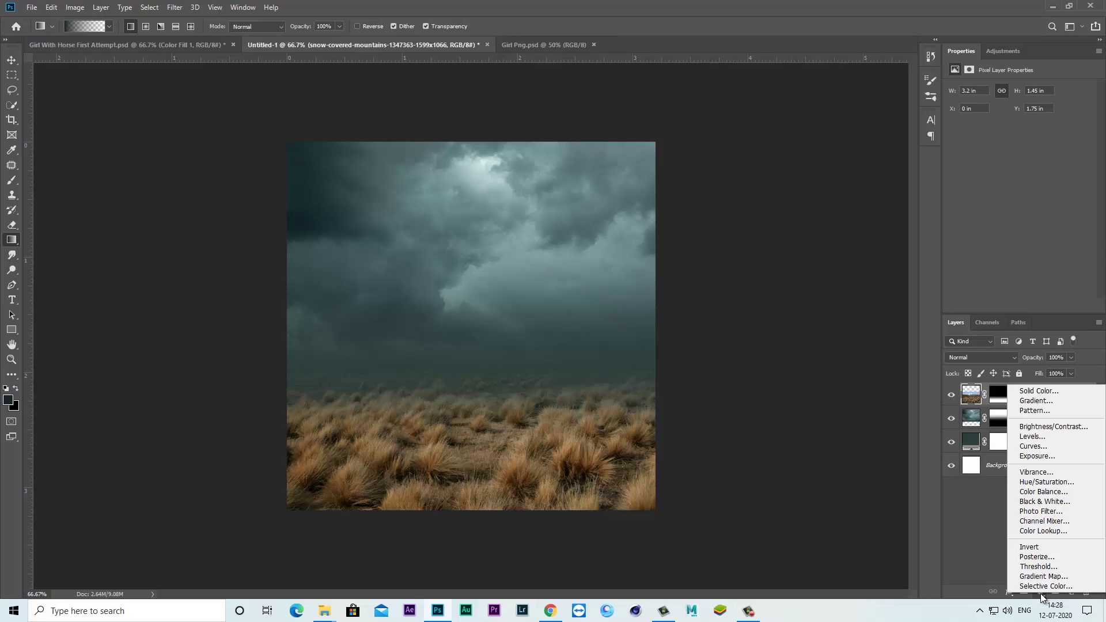
# Add a clipped Color Balance with midtones Cyan -15 / Blue +14 and shadows shifted cyan-blue
pyautogui.click(1043, 491)
pyautogui.click(1018, 305)
pyautogui.moveTo(1003, 114)
pyautogui.mouseDown()
pyautogui.moveTo(1007, 150)
pyautogui.moveTo(1005, 133)
pyautogui.mouseUp()
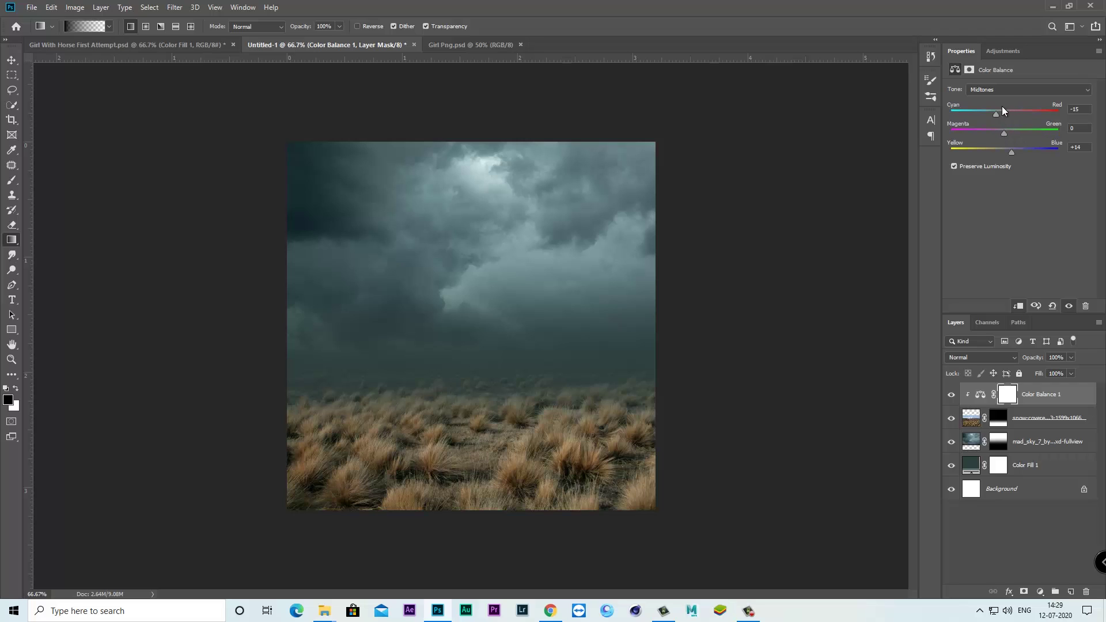
pyautogui.click(998, 91)
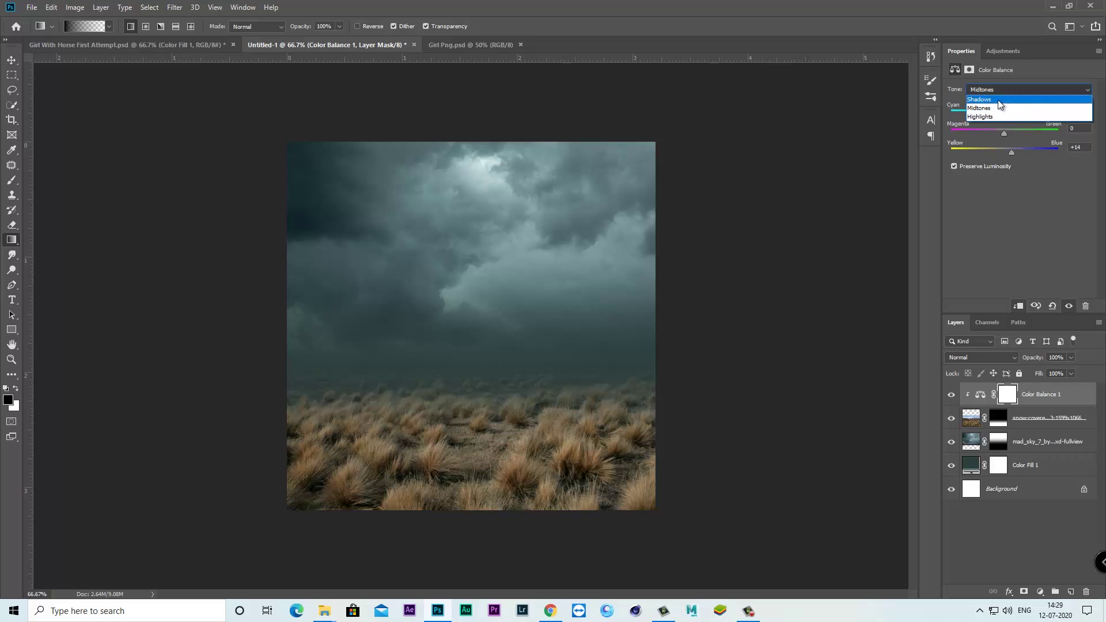
pyautogui.click(998, 100)
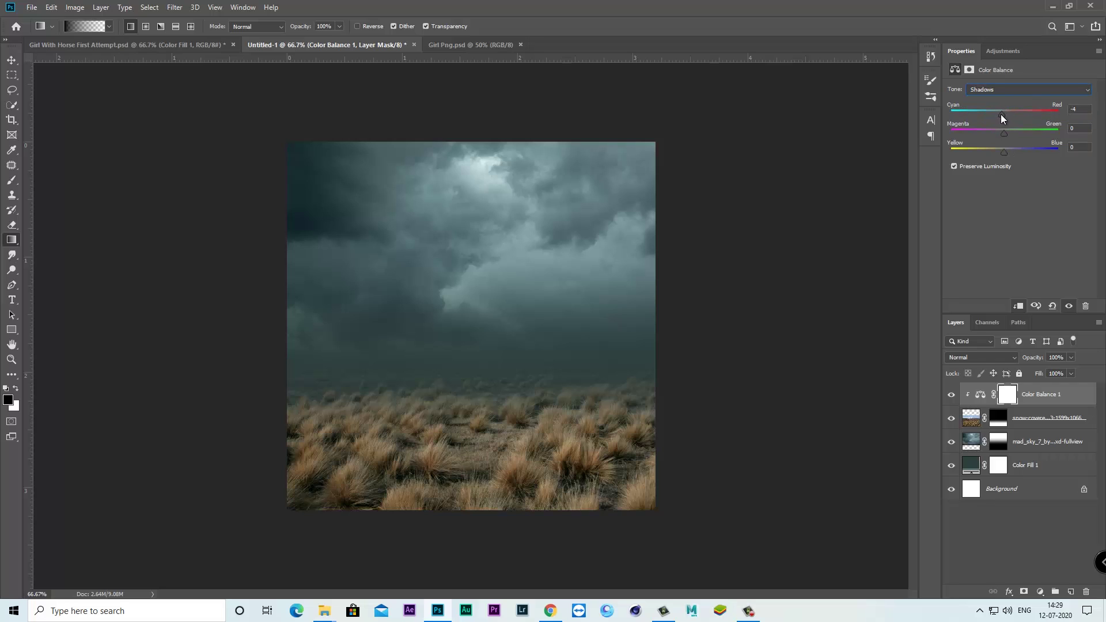
pyautogui.moveTo(997, 115); pyautogui.dragTo(1005, 150)
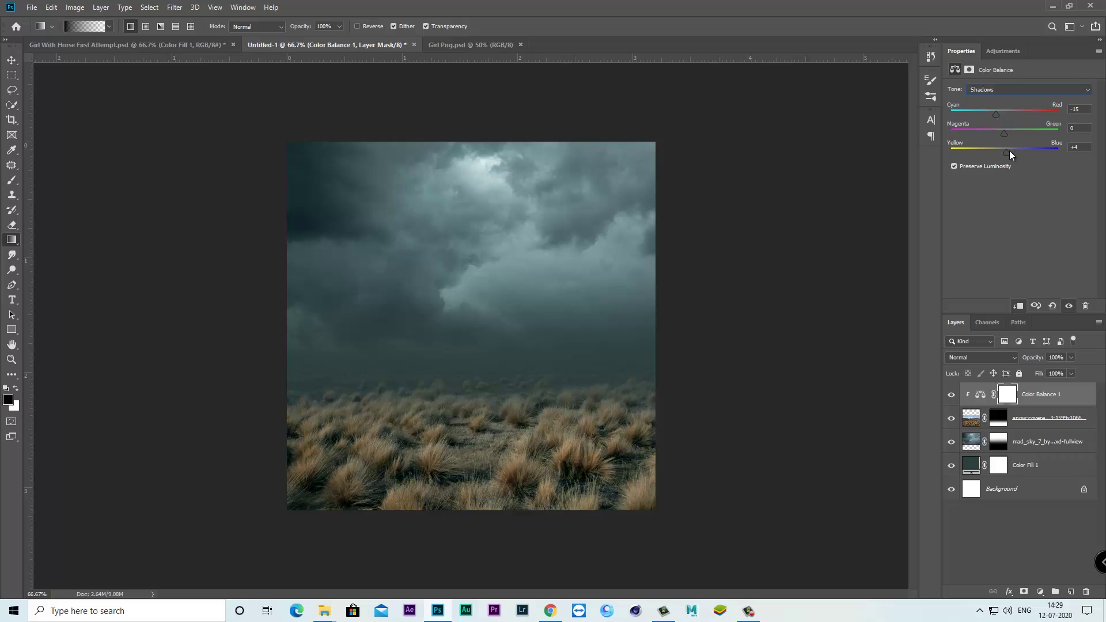
pyautogui.moveTo(1007, 149); pyautogui.dragTo(1005, 151)
# Shift the highlights toward cyan and blue, then compare the colour balance on and off
pyautogui.click(990, 93)
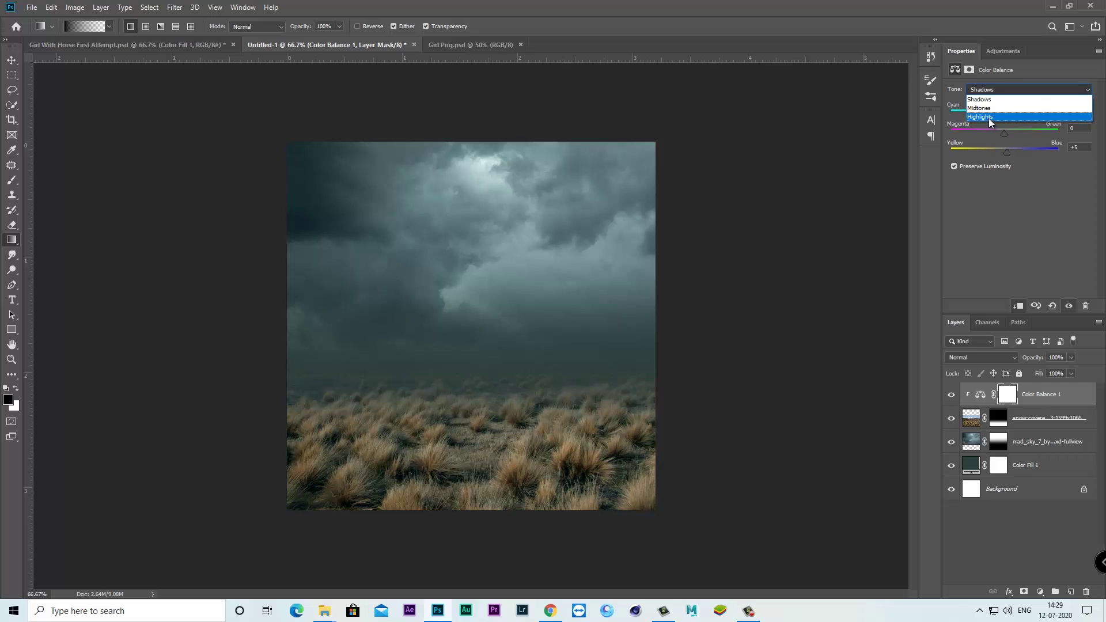
pyautogui.click(988, 117)
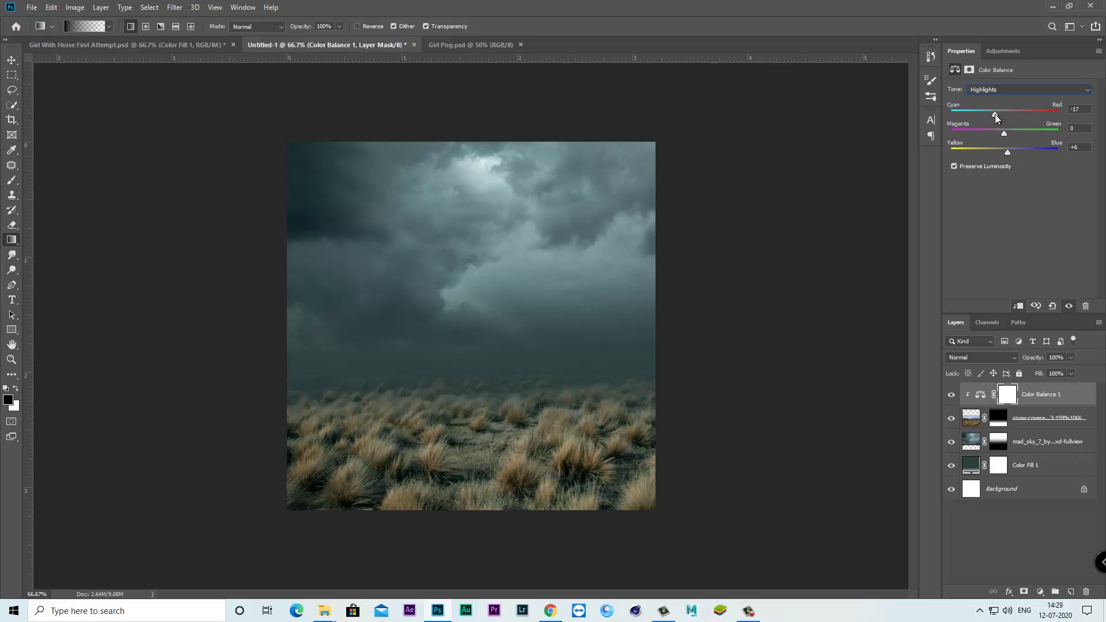
pyautogui.click(1060, 401)
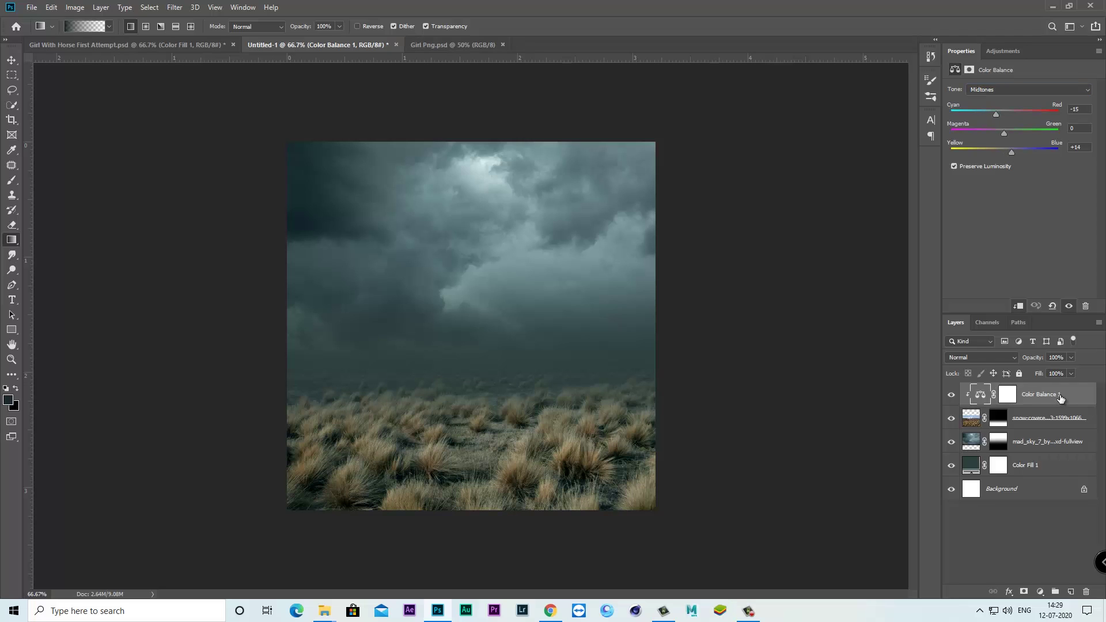
pyautogui.click(952, 396)
pyautogui.click(953, 396)
pyautogui.click(1039, 591)
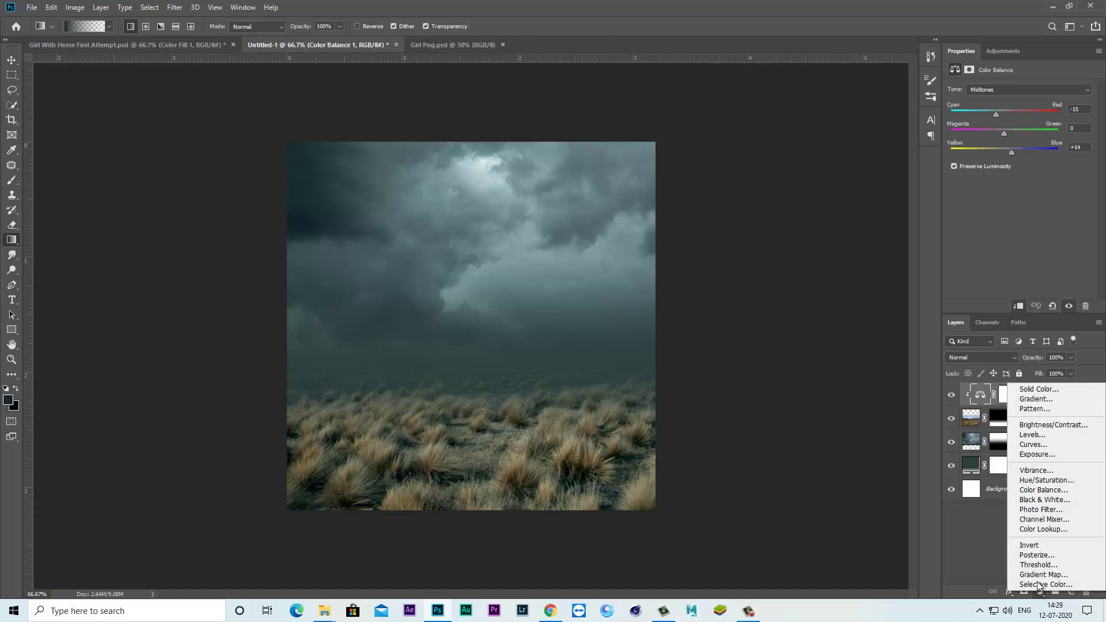
# Add a clipped Brightness/Contrast adjustment with brightness -58 and contrast 47 on the grass
pyautogui.click(1037, 424)
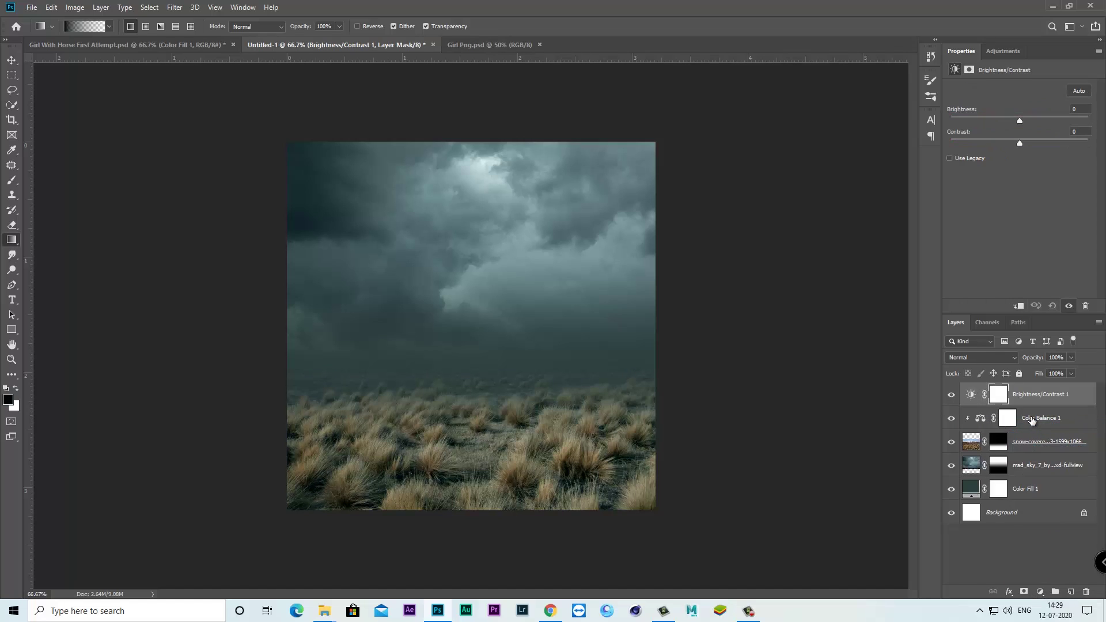
pyautogui.click(1018, 307)
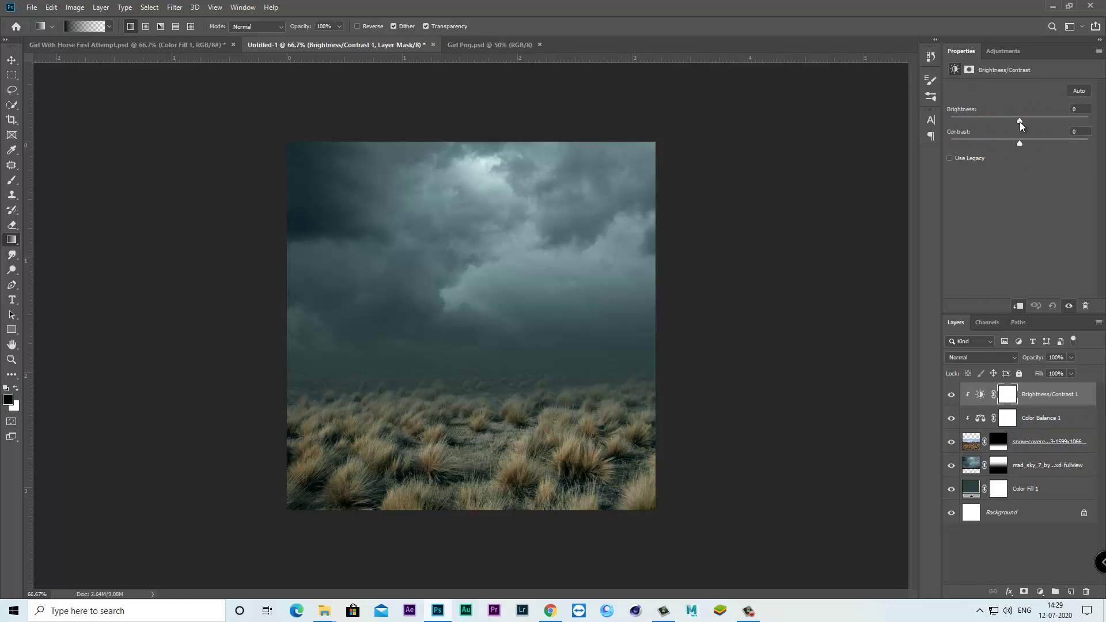
pyautogui.moveTo(1014, 122); pyautogui.dragTo(992, 121)
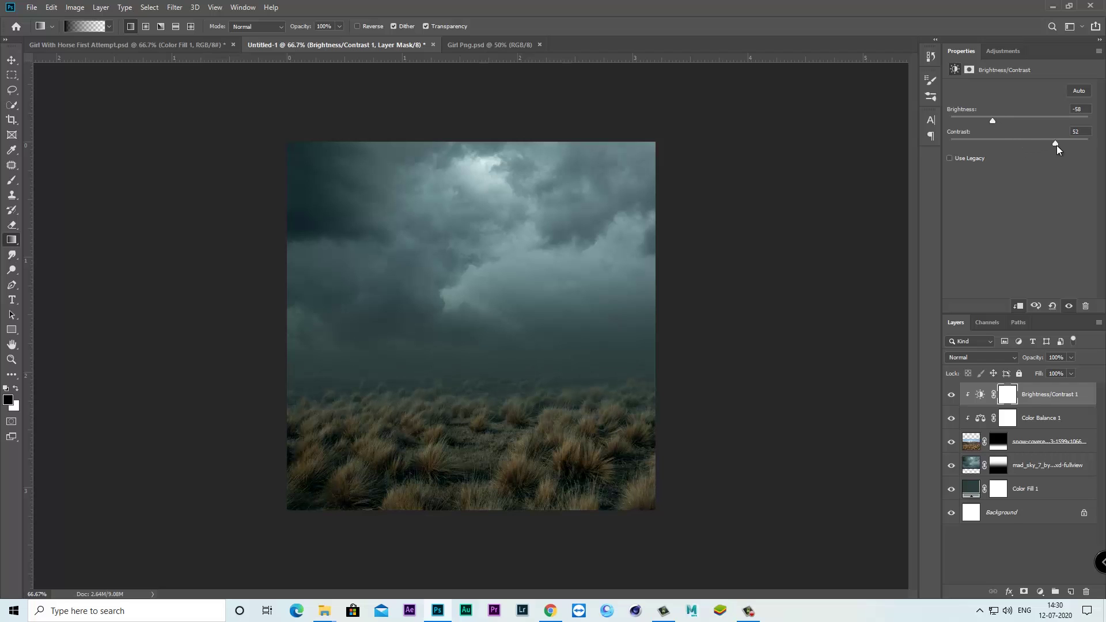
pyautogui.click(950, 397)
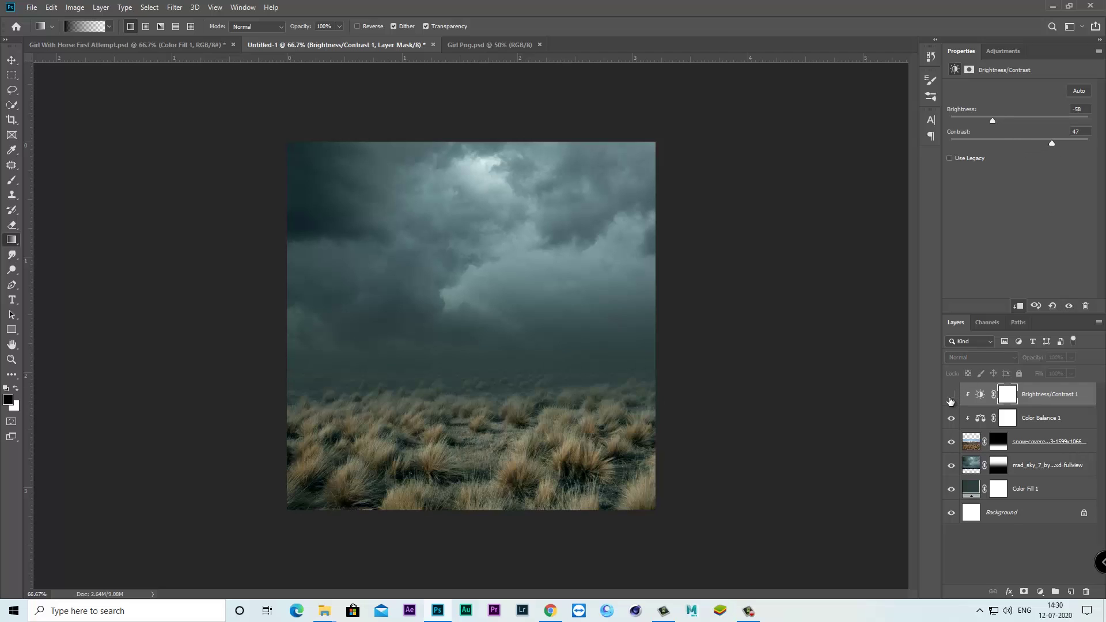
pyautogui.click(1039, 592)
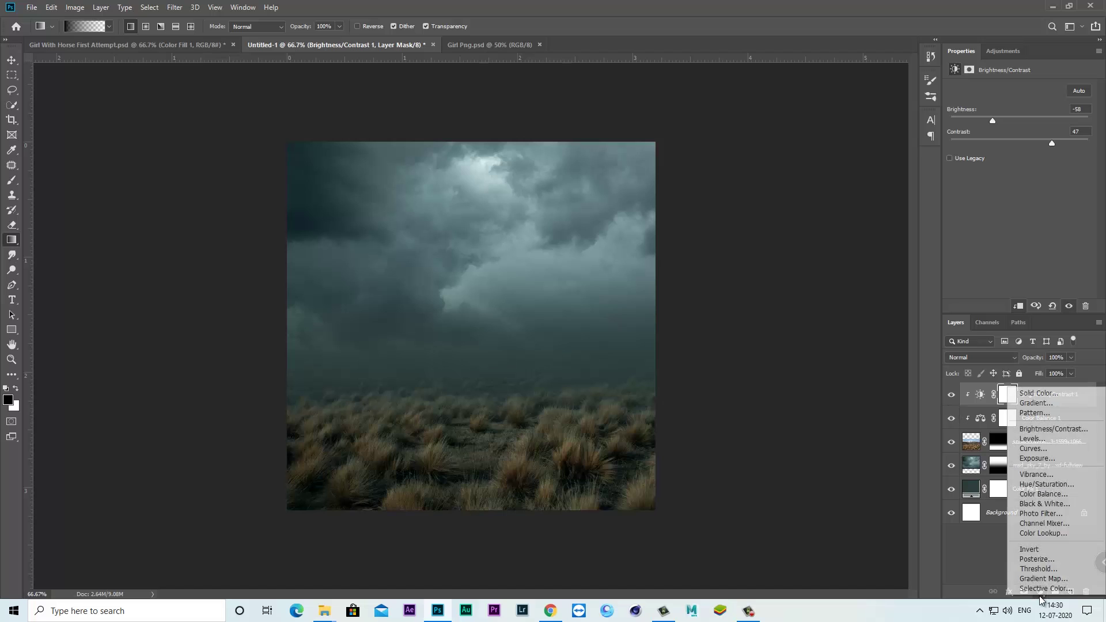
# Add a clipped Channel Mixer and set the Red output's Red to +71
pyautogui.click(1043, 522)
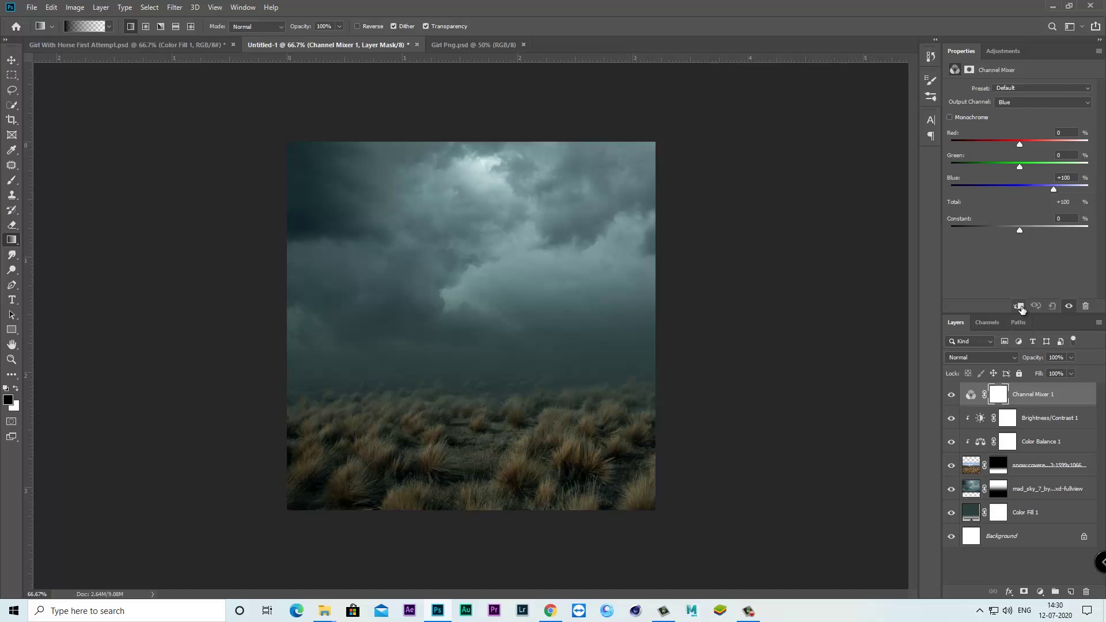
pyautogui.click(1018, 306)
pyautogui.click(1007, 106)
pyautogui.click(1014, 114)
pyautogui.moveTo(1053, 144); pyautogui.dragTo(1043, 144)
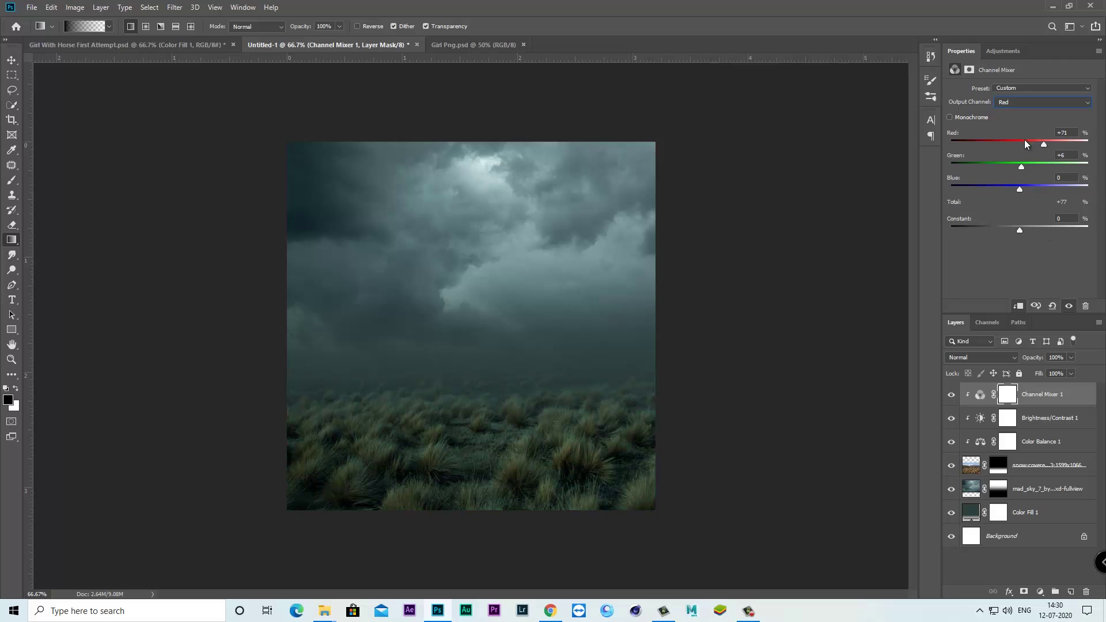
# Set Green output Red -6, and Blue output Red +13 and Blue +95
pyautogui.click(1017, 105)
pyautogui.moveTo(1009, 144); pyautogui.dragTo(1017, 144)
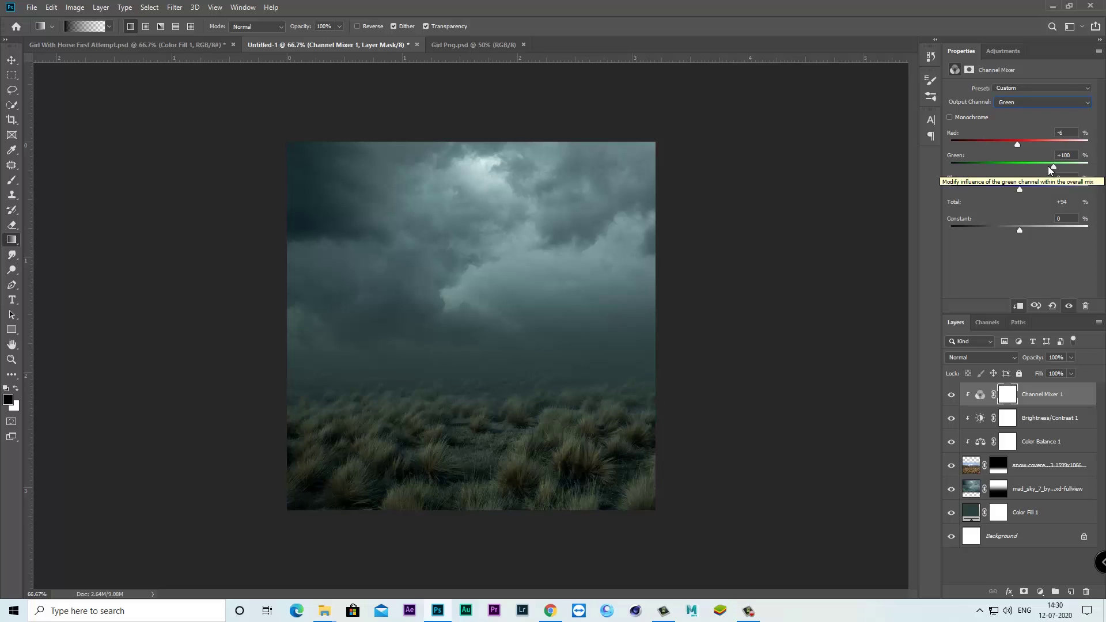
pyautogui.click(1014, 104)
pyautogui.click(1012, 129)
pyautogui.moveTo(1020, 144); pyautogui.dragTo(1024, 144)
pyautogui.moveTo(1053, 189); pyautogui.dragTo(1051, 190)
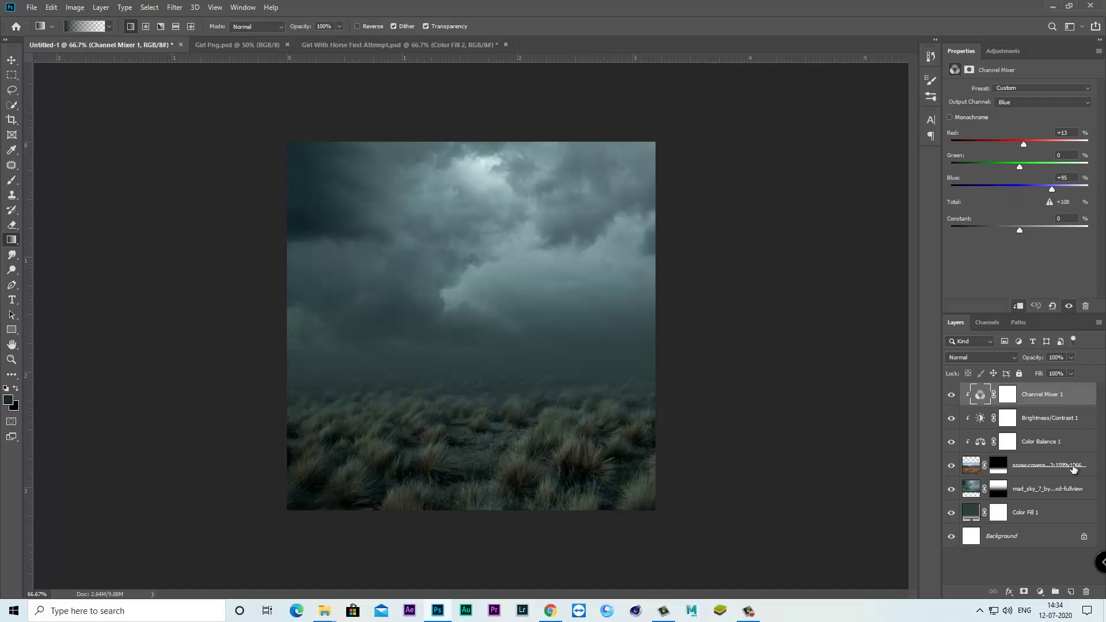
pyautogui.click(1040, 592)
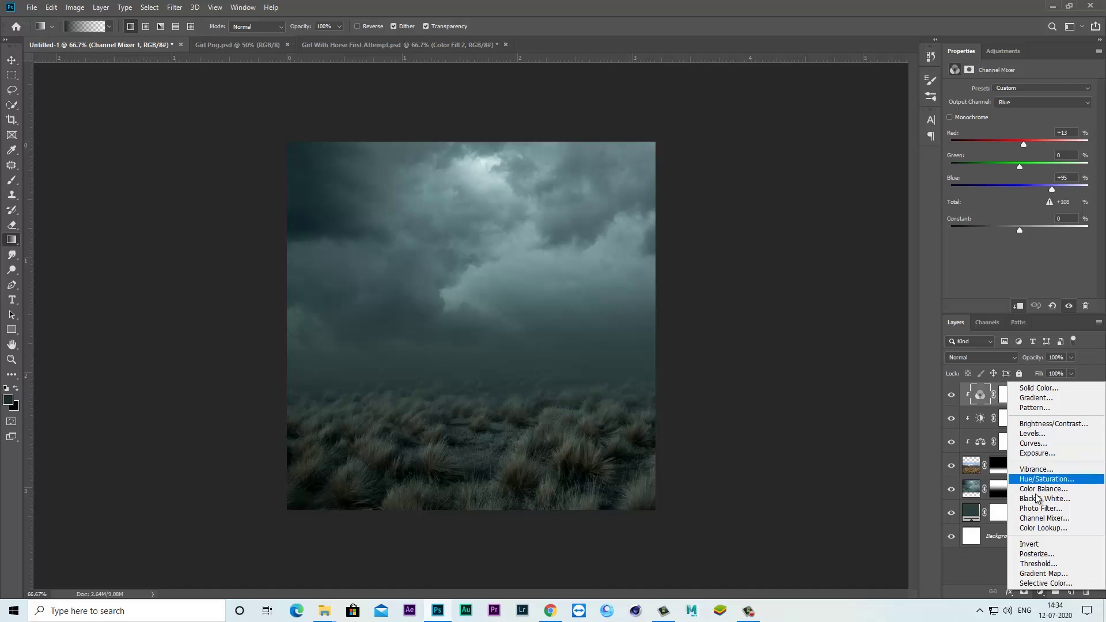
# Add a #405c5f teal solid colour fill layer blended as Overlay
pyautogui.click(1038, 387)
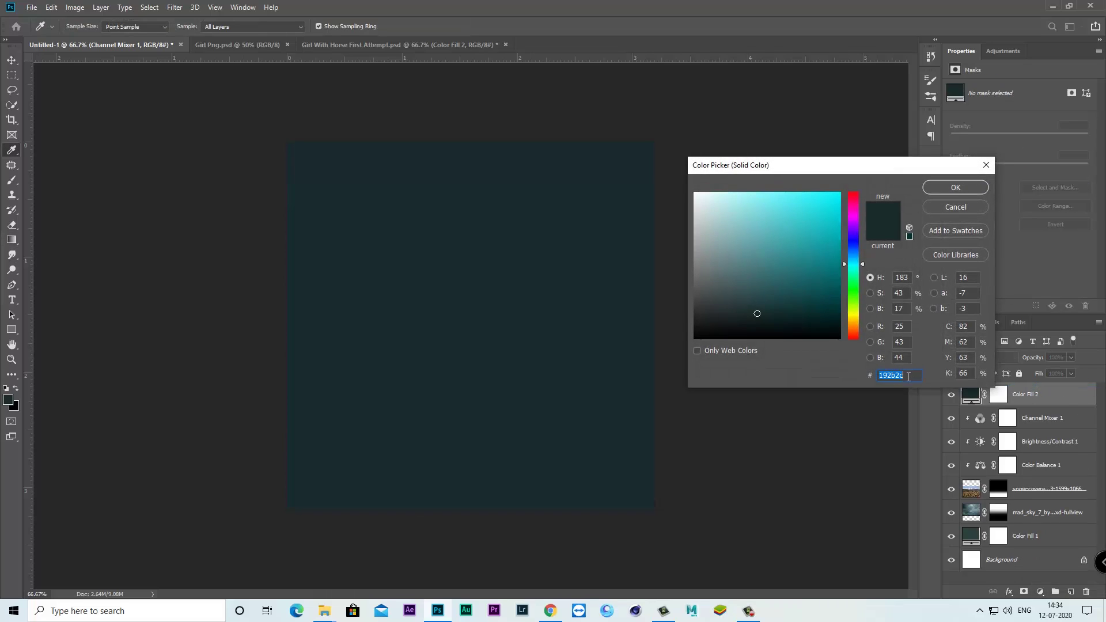
pyautogui.write('496164')
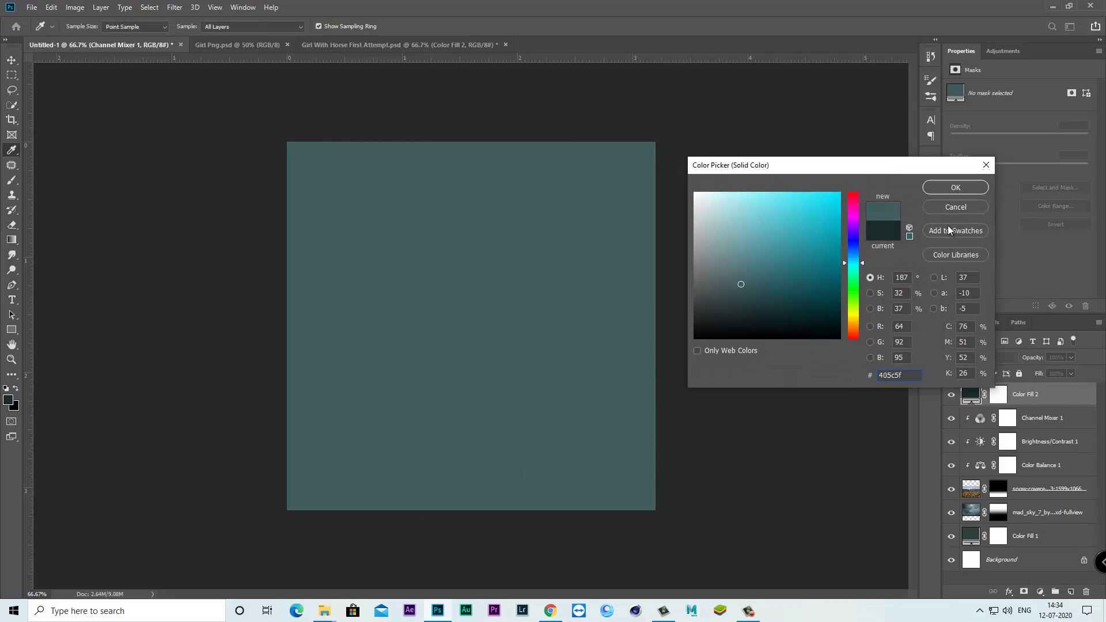
pyautogui.click(945, 189)
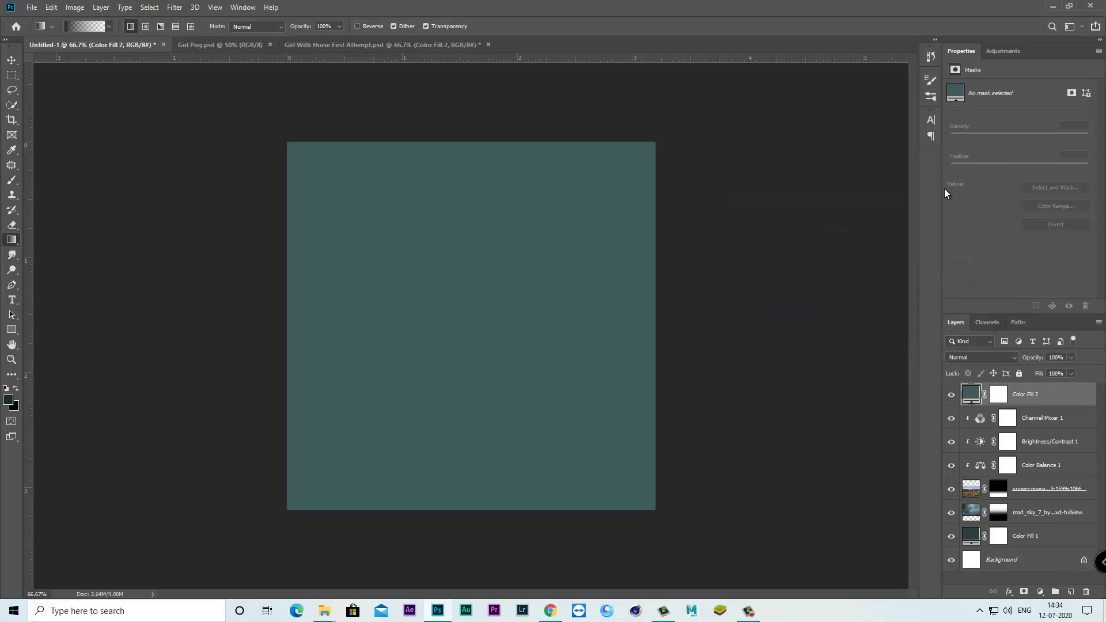
pyautogui.click(986, 357)
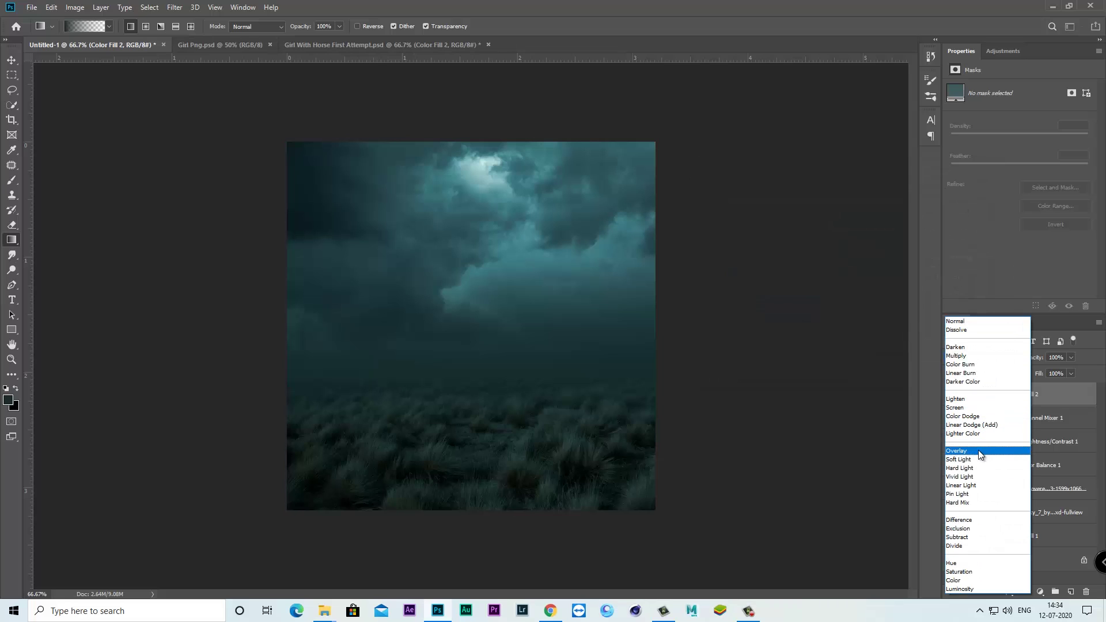
pyautogui.click(979, 452)
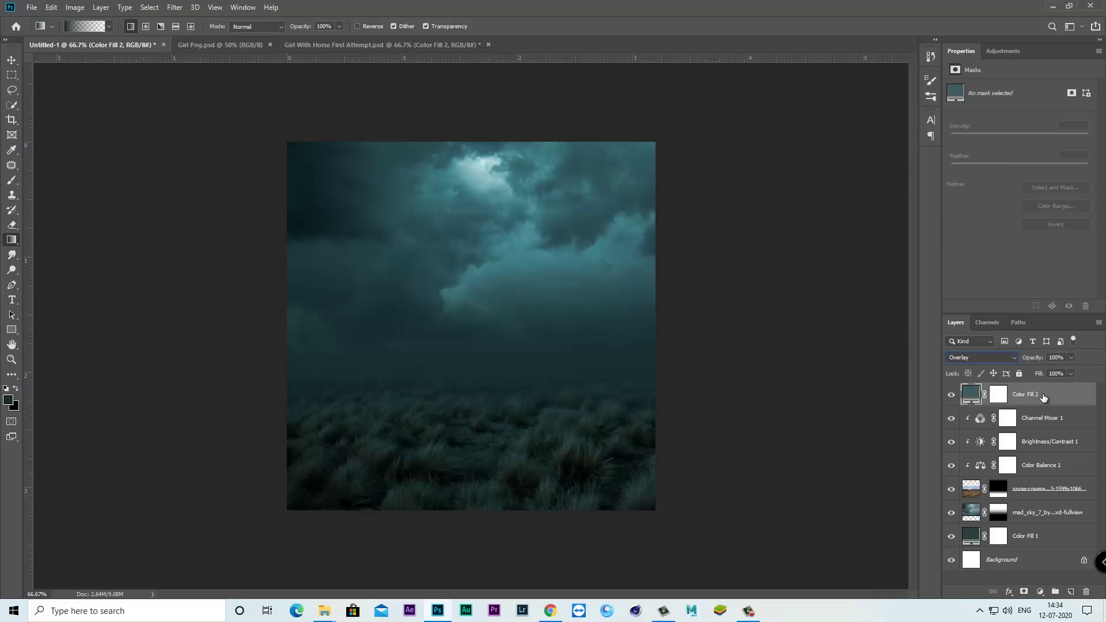
# Clip the teal Overlay fill to the grass layer and add a new empty layer on top
pyautogui.rightClick(1051, 393)
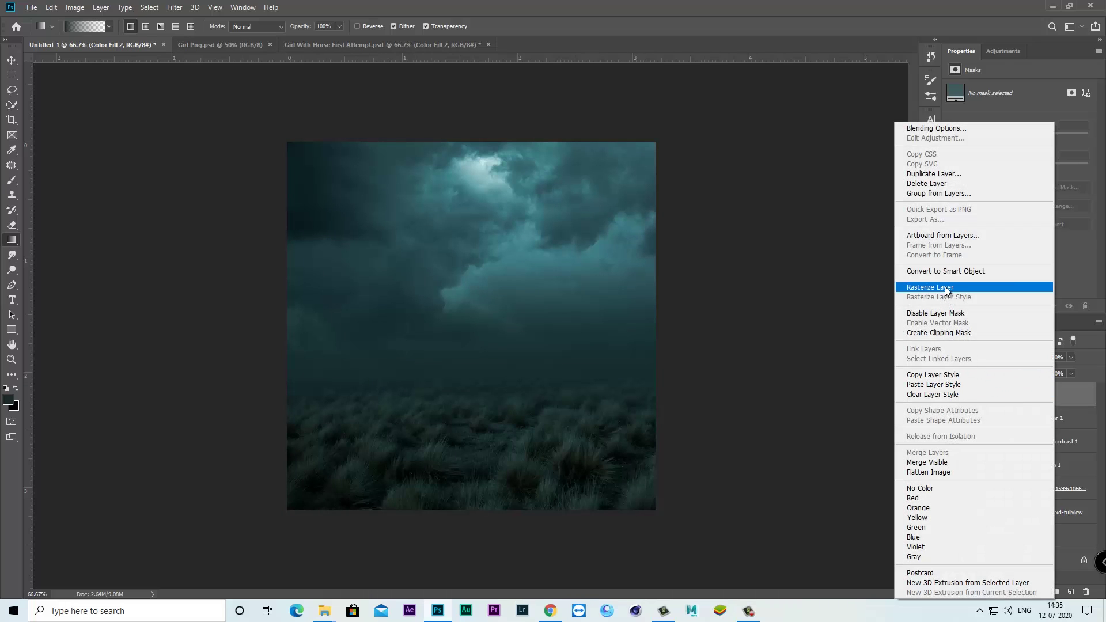
pyautogui.click(944, 332)
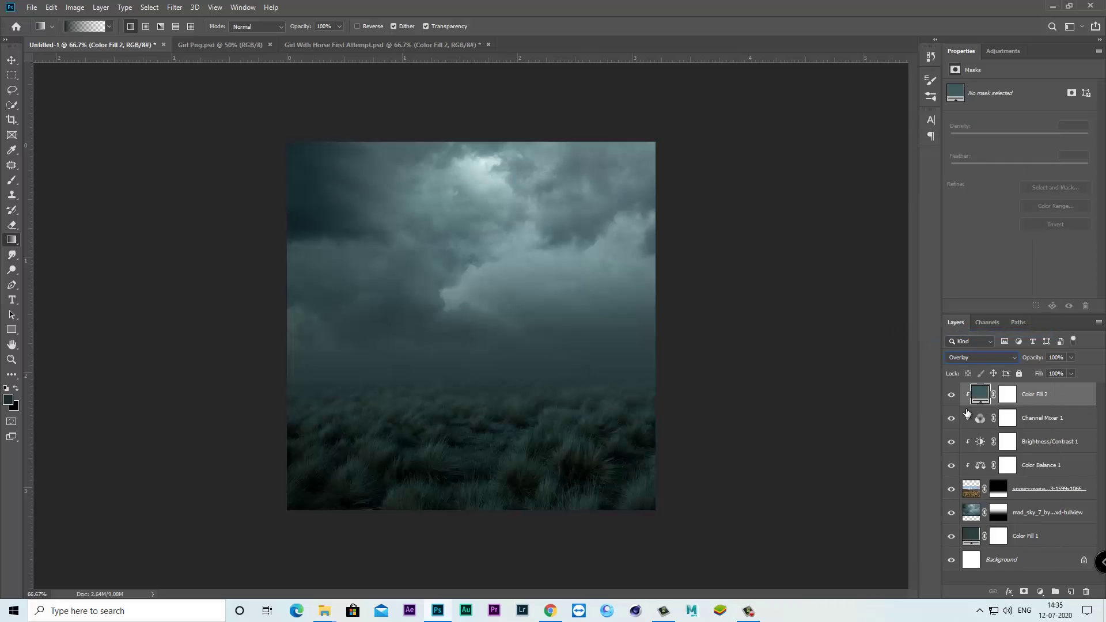
pyautogui.keyDown('alt'); pyautogui.click(964, 406); pyautogui.keyUp('alt')
pyautogui.click(1071, 591)
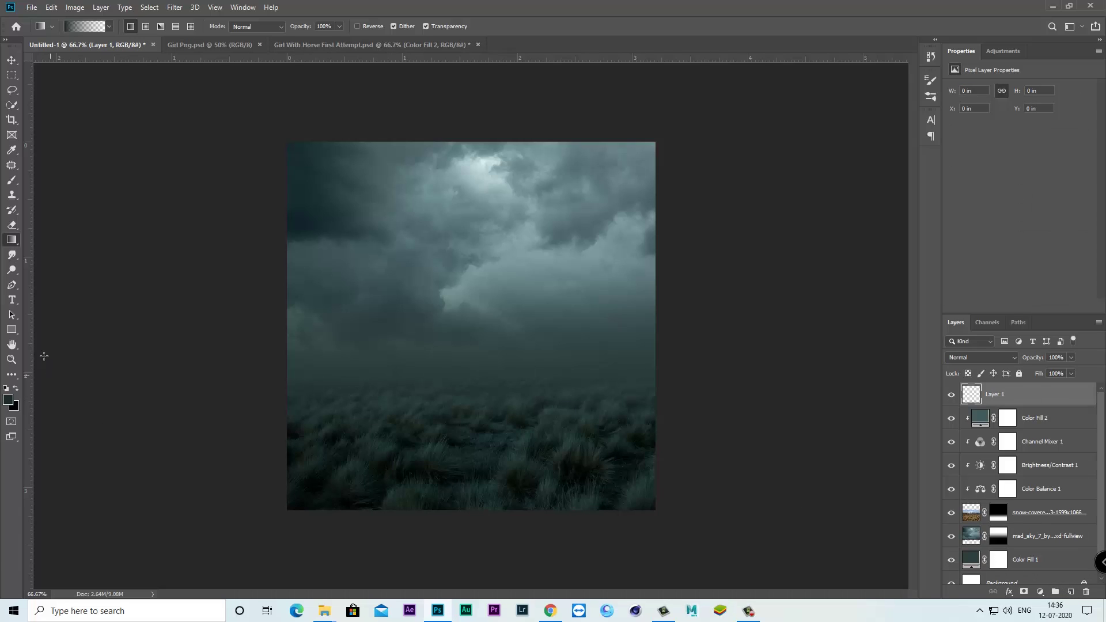
# Select the Smoke cloud brush and set the paint colour to dark teal 2a393c
pyautogui.rightClick(16, 184)
pyautogui.click(52, 177)
pyautogui.click(74, 27)
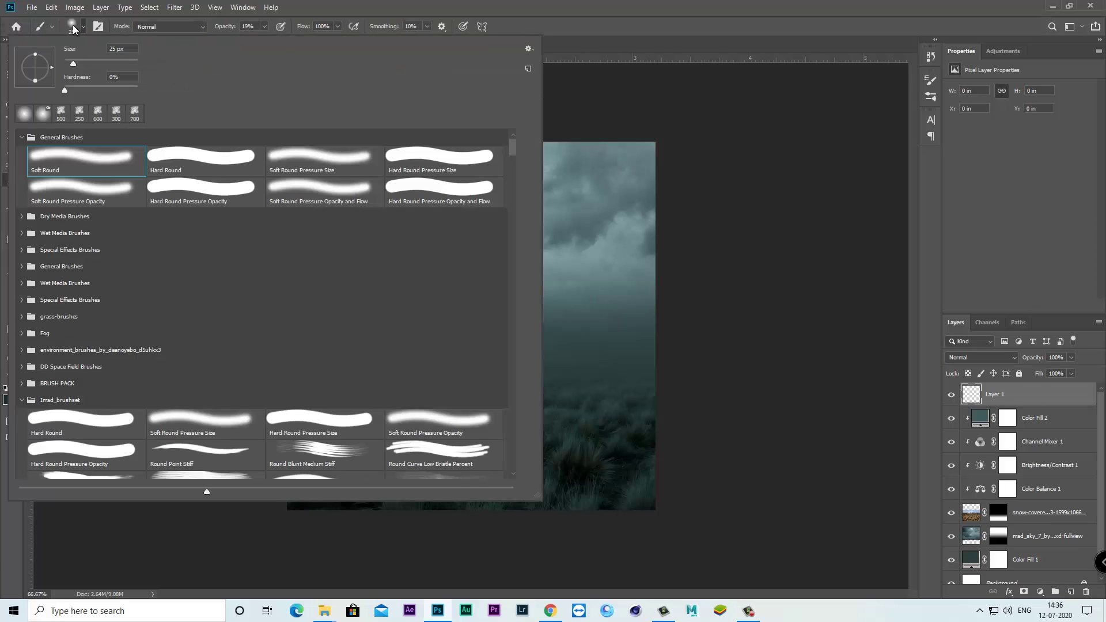
pyautogui.moveTo(512, 147); pyautogui.dragTo(511, 240)
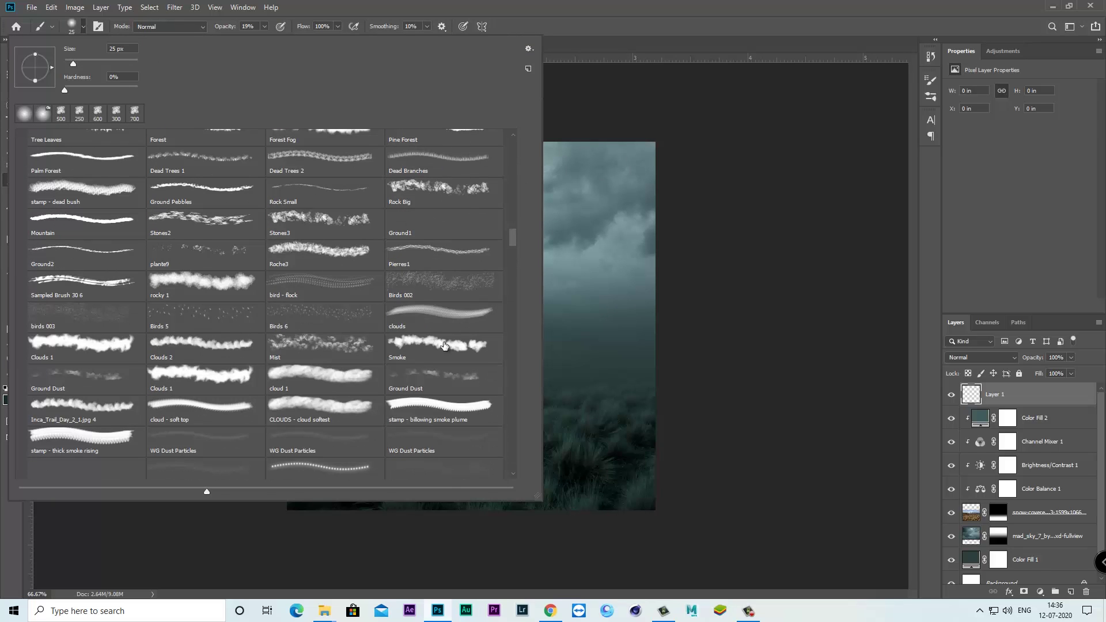
pyautogui.click(416, 346)
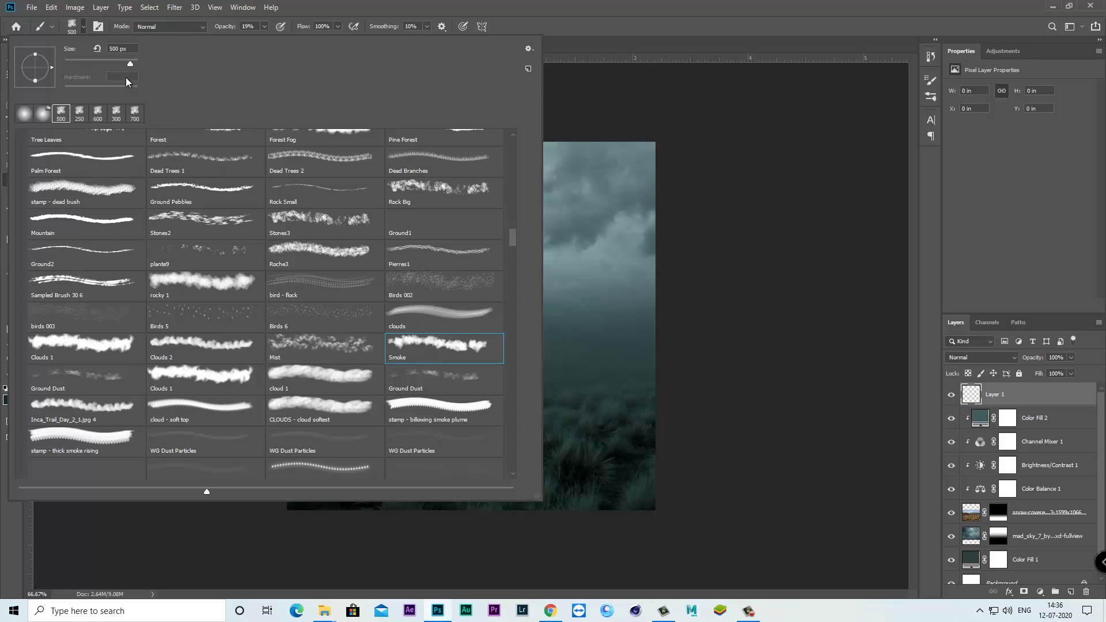
pyautogui.click(503, 20)
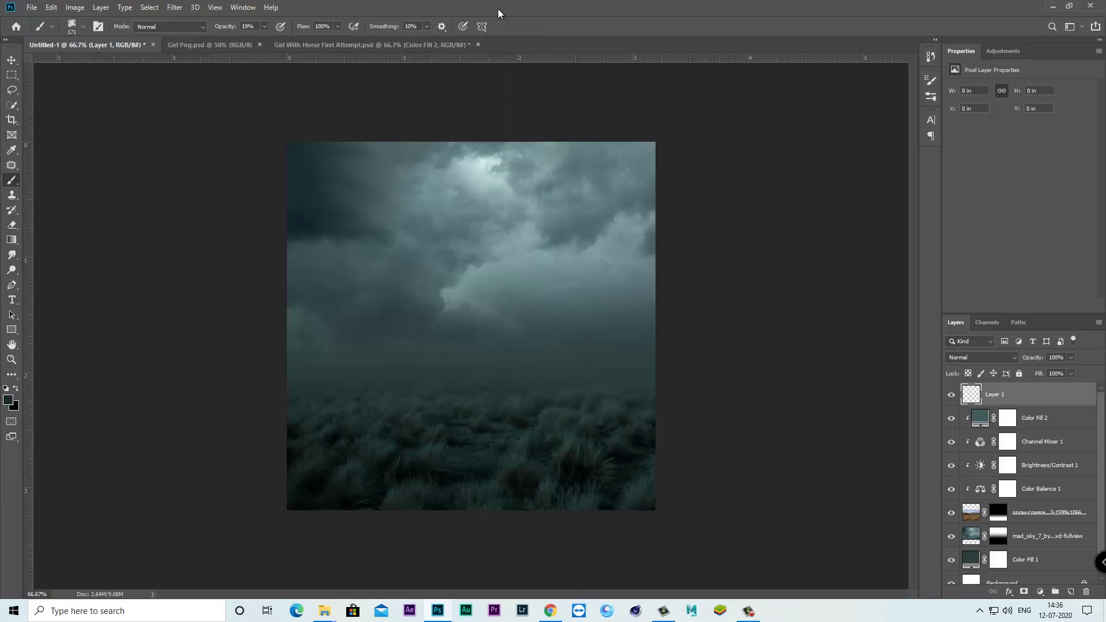
pyautogui.click(9, 405)
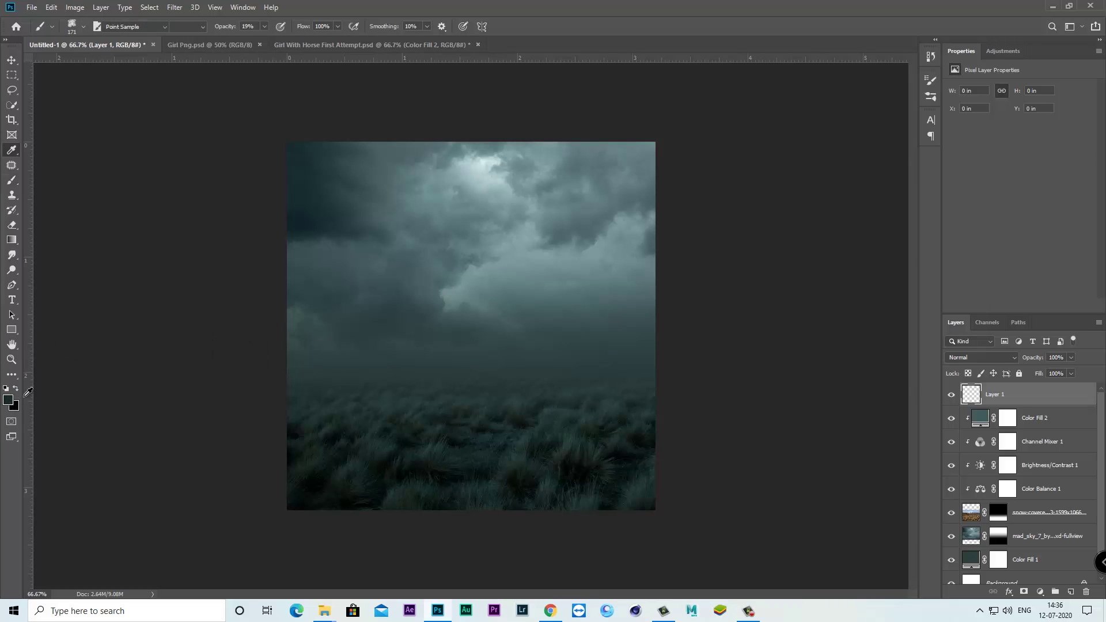
pyautogui.click(741, 310)
pyautogui.click(738, 304)
pyautogui.click(954, 187)
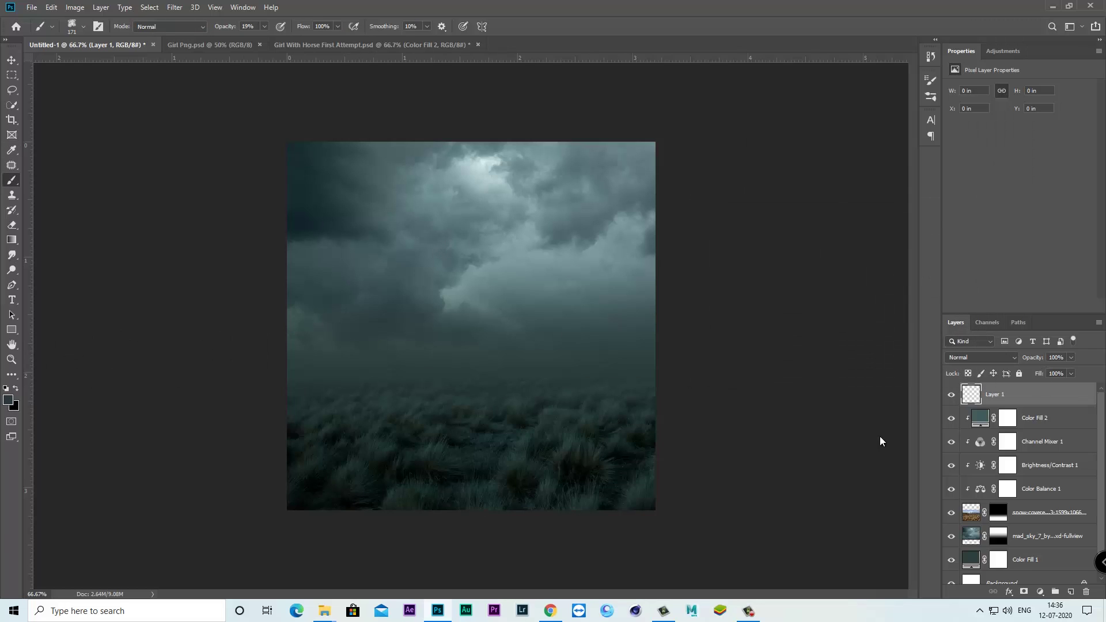
# Paint cloud texture across the sky at 55% opacity, undoing the last stroke
pyautogui.click(266, 27)
pyautogui.click(338, 26)
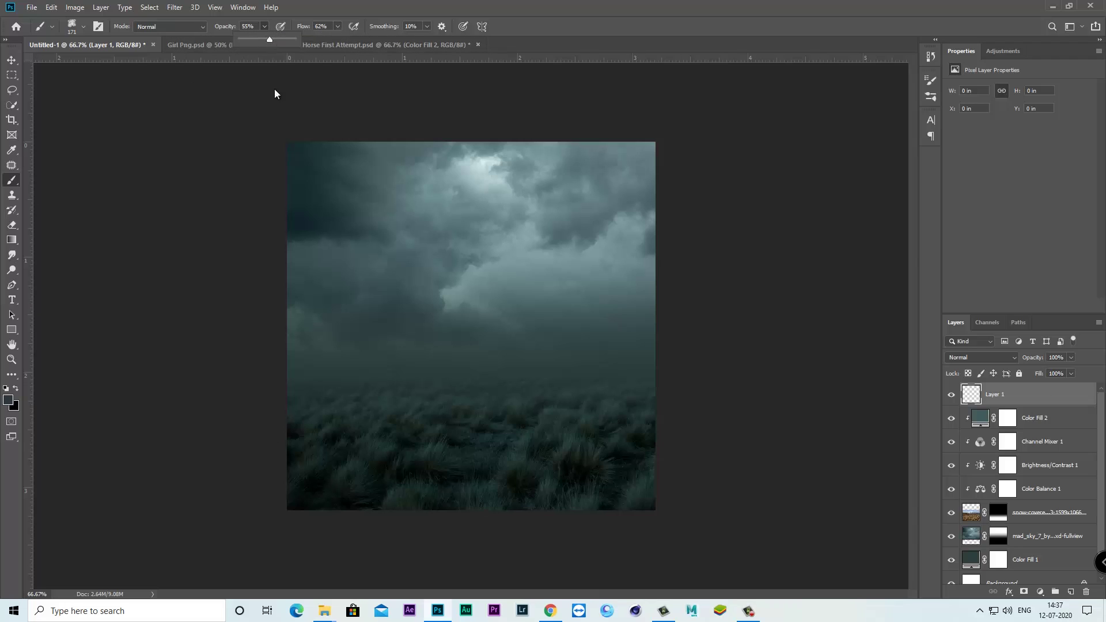
pyautogui.moveTo(346, 365); pyautogui.dragTo(289, 376)
pyautogui.press(']')
pyautogui.press(']')
pyautogui.press(']')
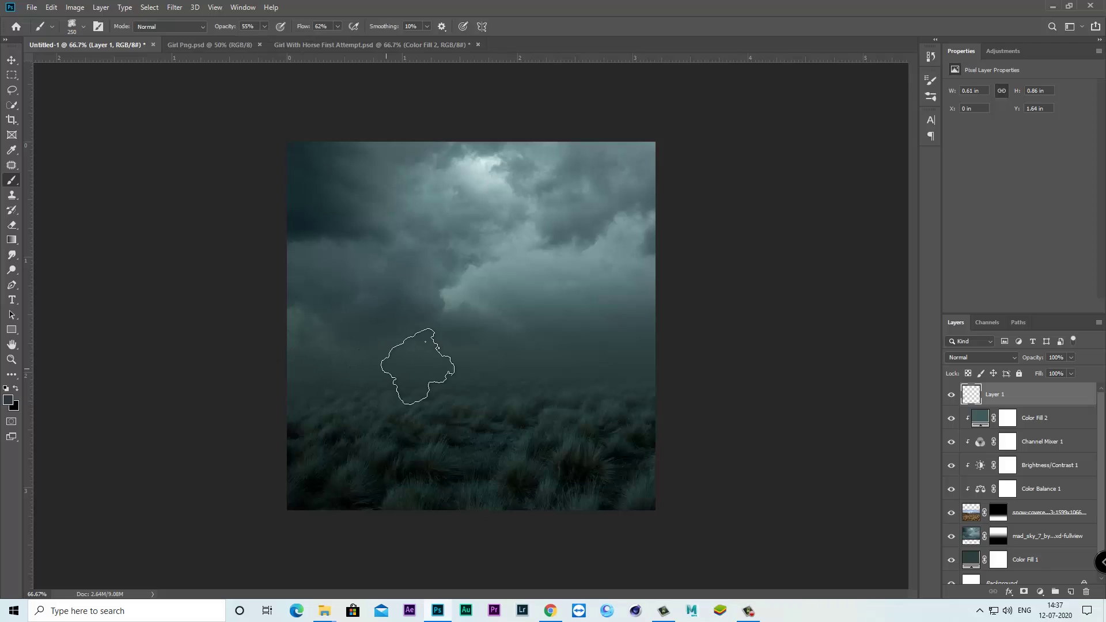
pyautogui.moveTo(382, 365)
pyautogui.mouseDown()
pyautogui.moveTo(661, 365)
pyautogui.moveTo(702, 390)
pyautogui.mouseUp()
pyautogui.press(']')
pyautogui.press(']')
pyautogui.press(']')
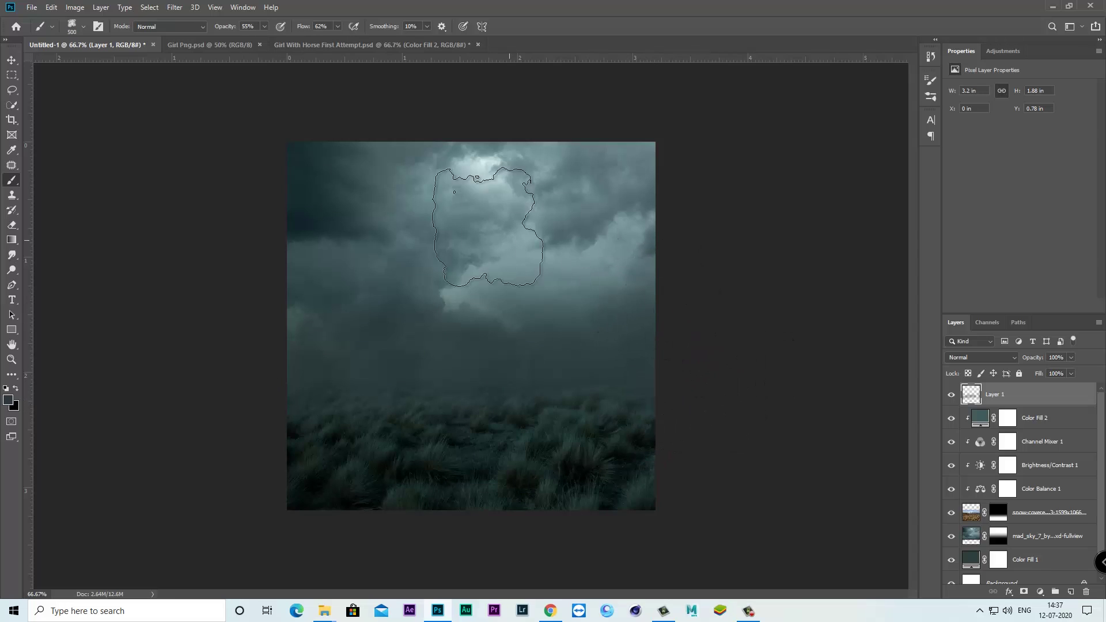
pyautogui.hotkey('ctrl', 'z')
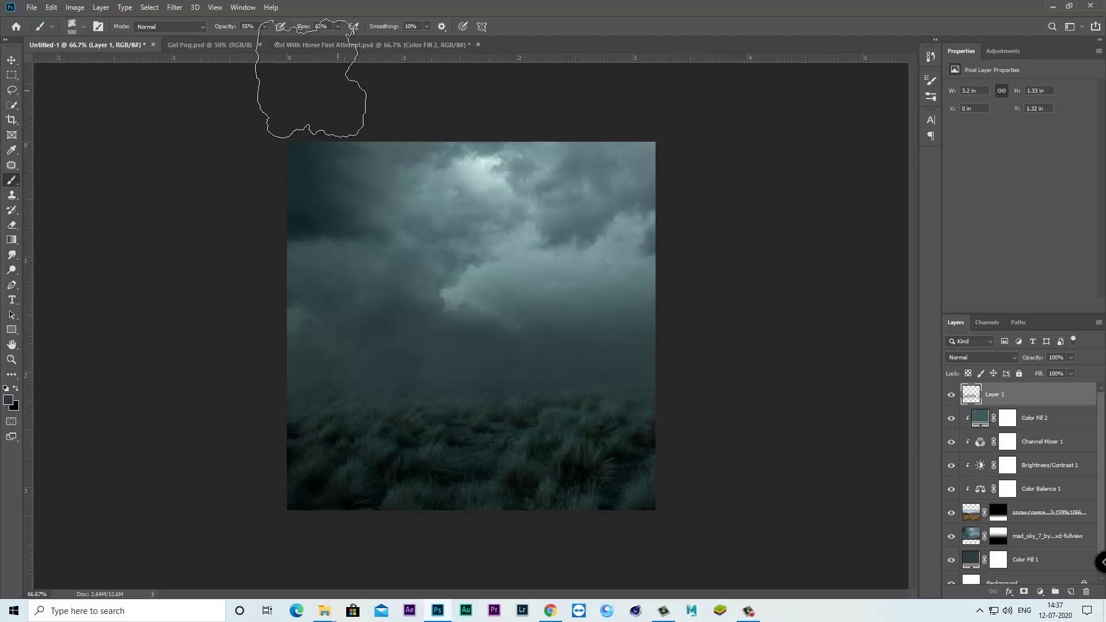
# Repaint soft clouds at 27% opacity and 39% flow with a 700 px brush, then shrink it to 300 px
pyautogui.click(263, 26)
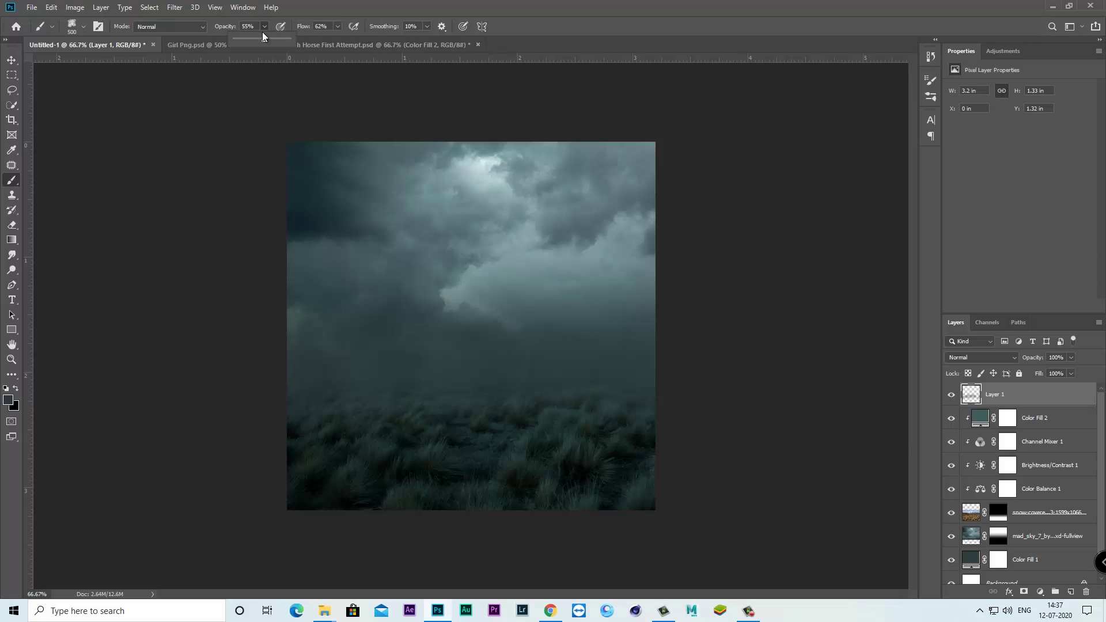
pyautogui.click(338, 26)
pyautogui.moveTo(326, 45); pyautogui.dragTo(324, 45)
pyautogui.moveTo(284, 383); pyautogui.dragTo(518, 159)
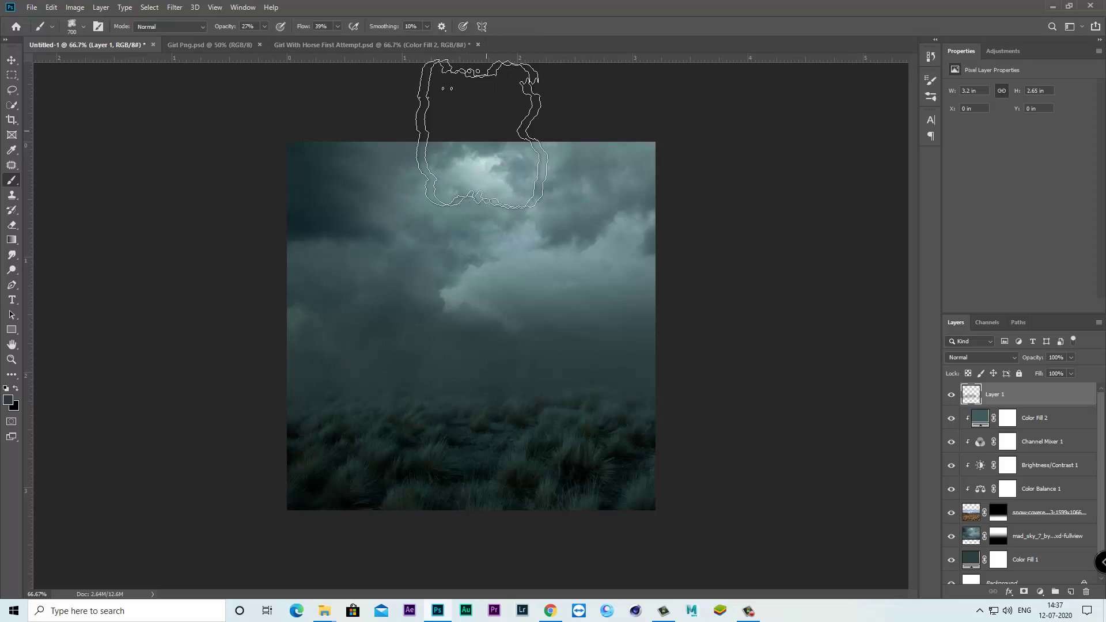
pyautogui.press(']')
pyautogui.press(']')
pyautogui.moveTo(670, 314); pyautogui.dragTo(647, 375)
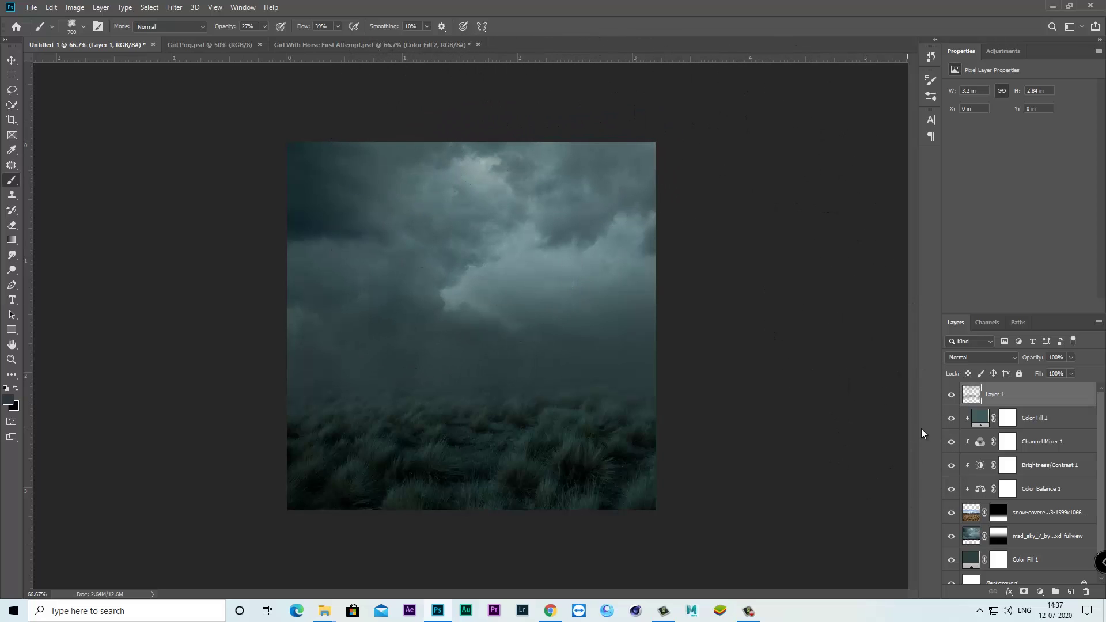
pyautogui.click(951, 395)
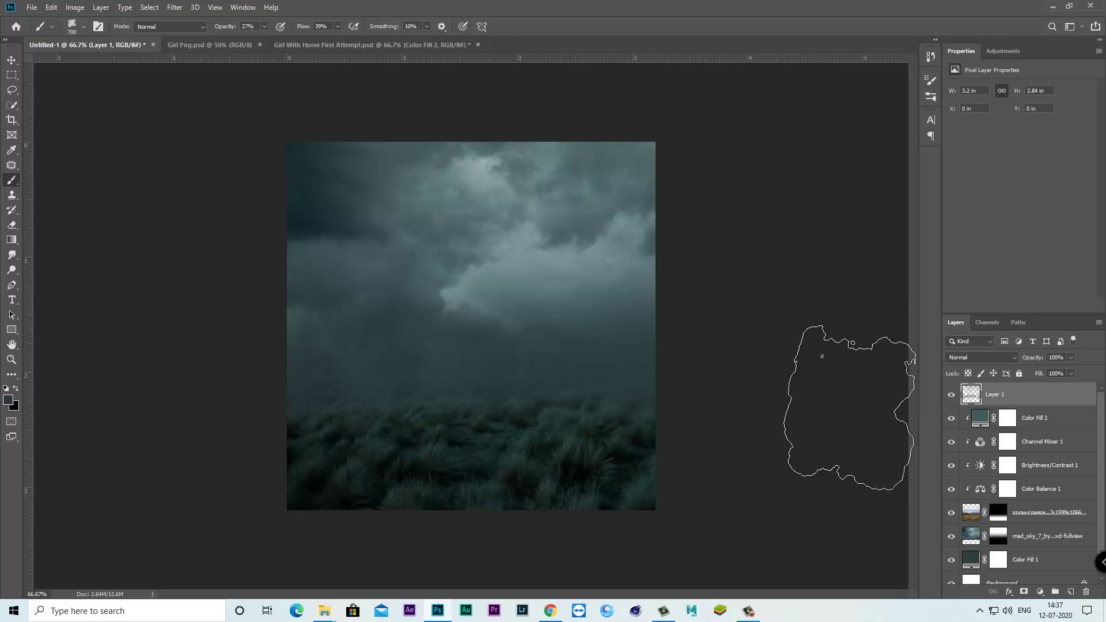
pyautogui.press('[')
pyautogui.press('[')
pyautogui.press('[')
pyautogui.press('[')
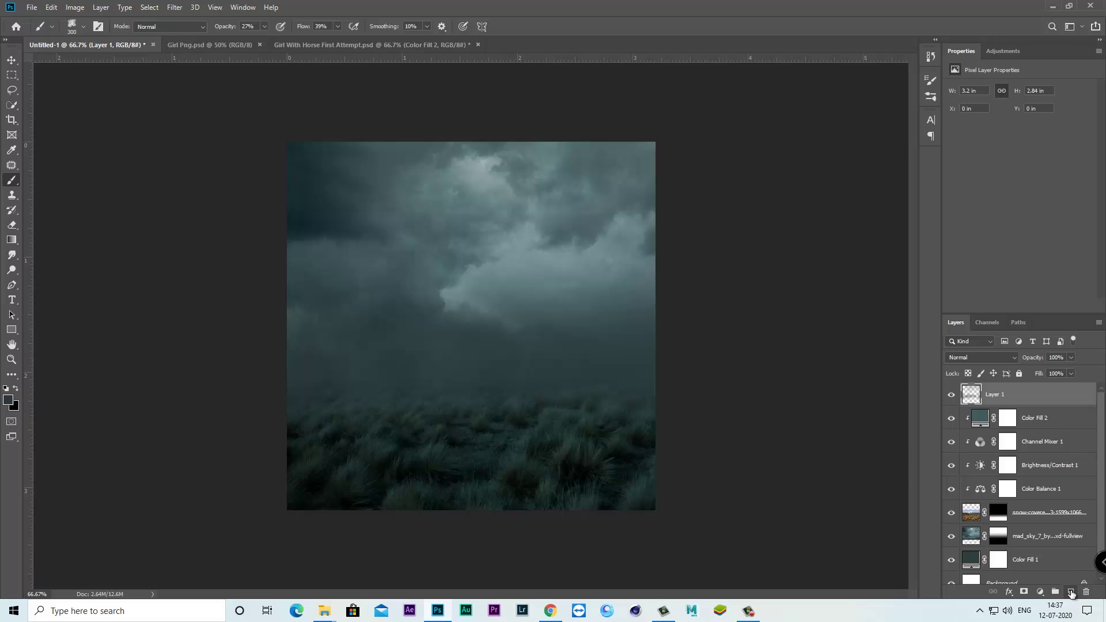
# Add a new layer with near-black 161b1c foreground, 18% brush flow and a 500 px brush
pyautogui.click(1070, 591)
pyautogui.click(8, 399)
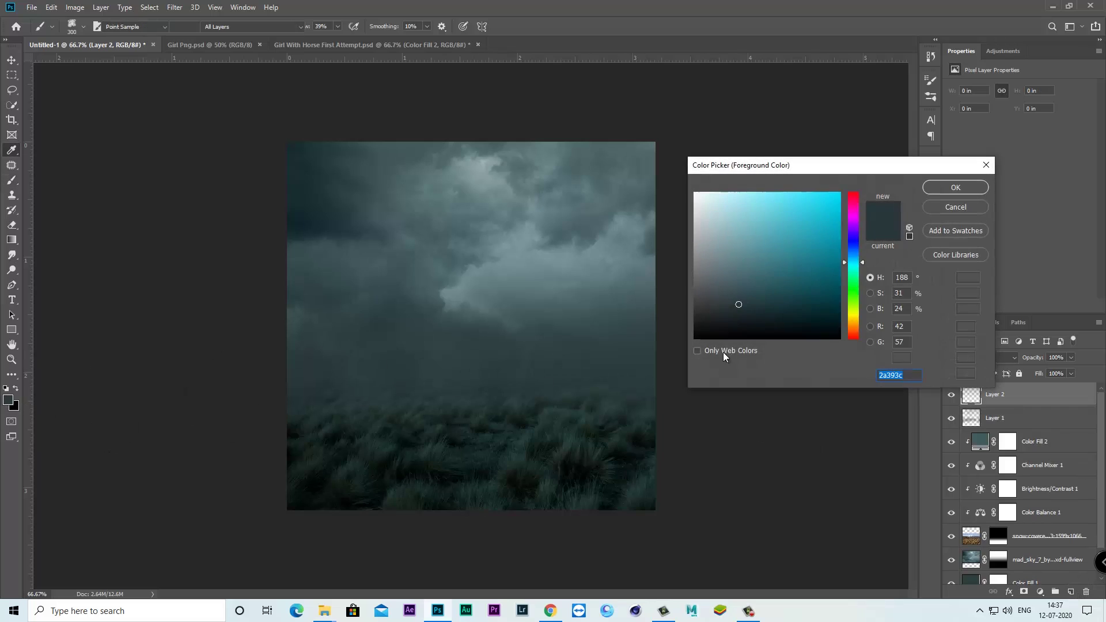
pyautogui.click(728, 321)
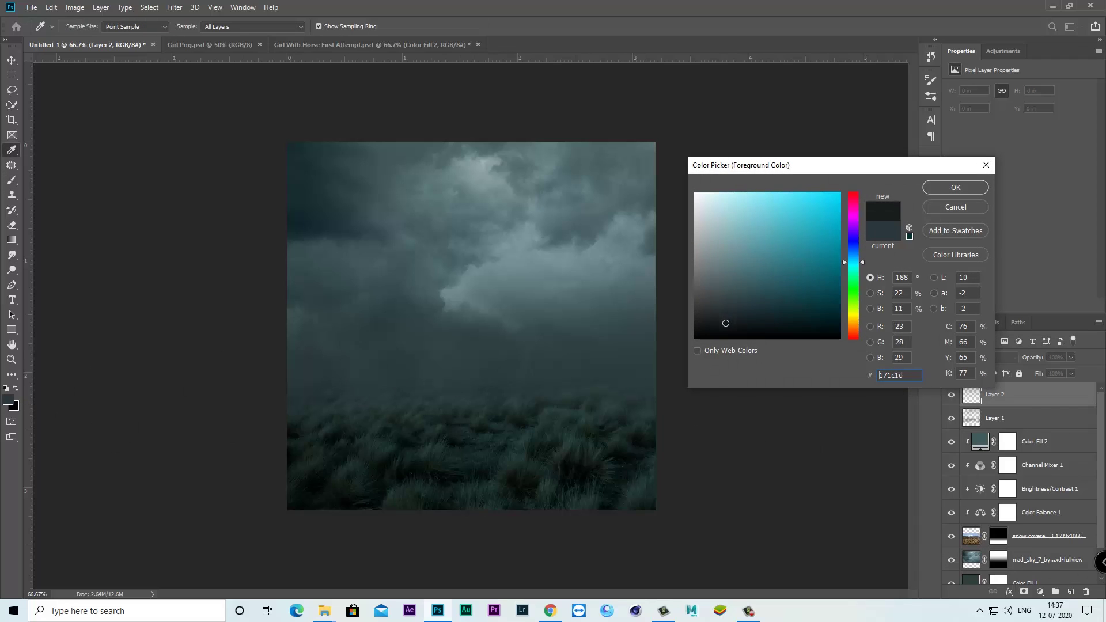
pyautogui.click(955, 187)
pyautogui.moveTo(337, 27); pyautogui.dragTo(326, 40)
pyautogui.press(']')
pyautogui.press(']')
# Paint dark cloud strokes sweeping across the lower part of the canvas
pyautogui.click(262, 409)
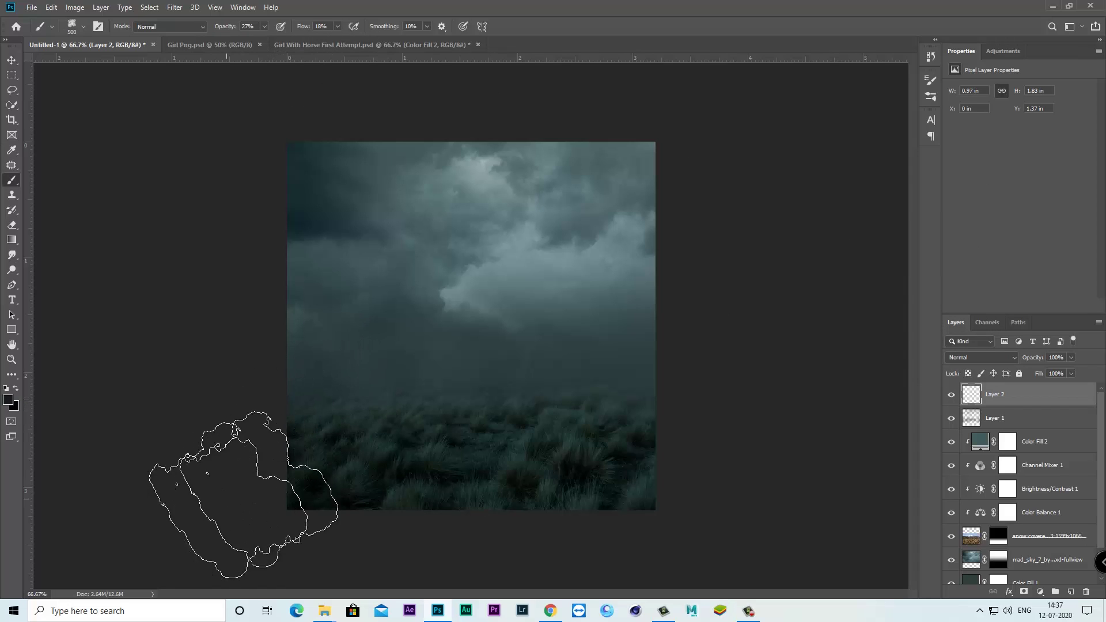
pyautogui.moveTo(234, 493); pyautogui.dragTo(699, 537)
pyautogui.click(8, 400)
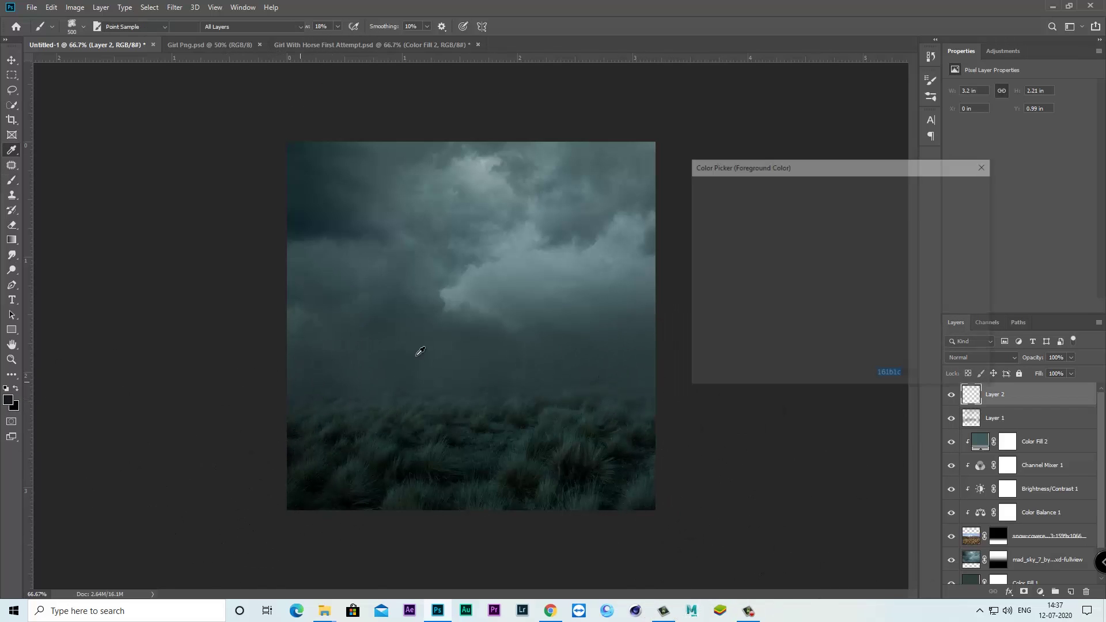
pyautogui.click(926, 192)
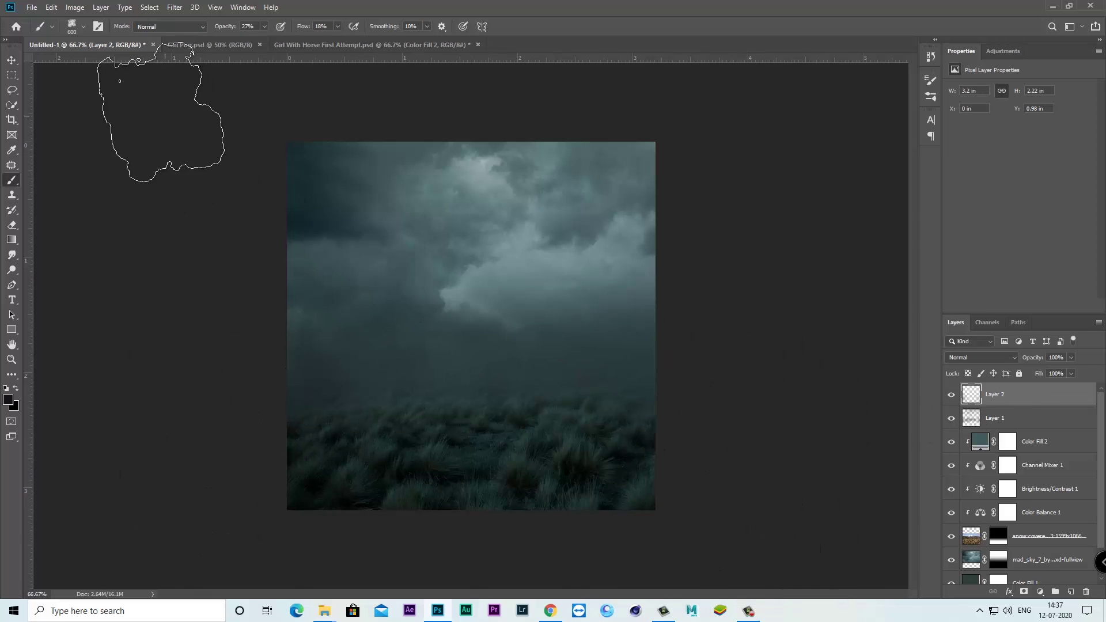
pyautogui.click(188, 45)
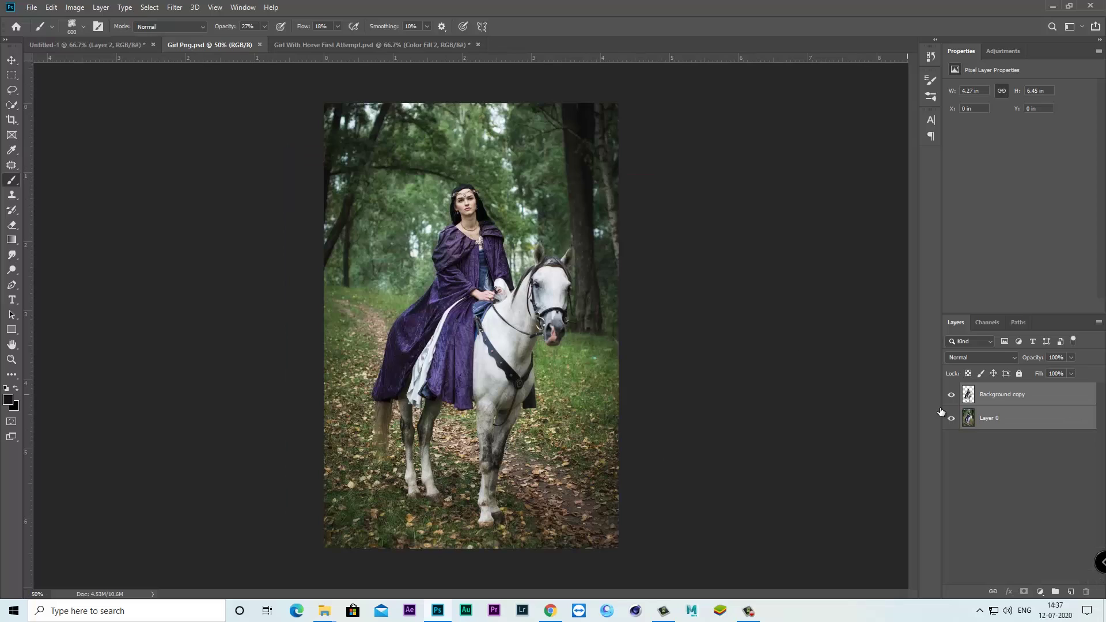
# Move the horse photo layers into Untitled-1 and free-transform them to about 55%, centred
pyautogui.click(16, 60)
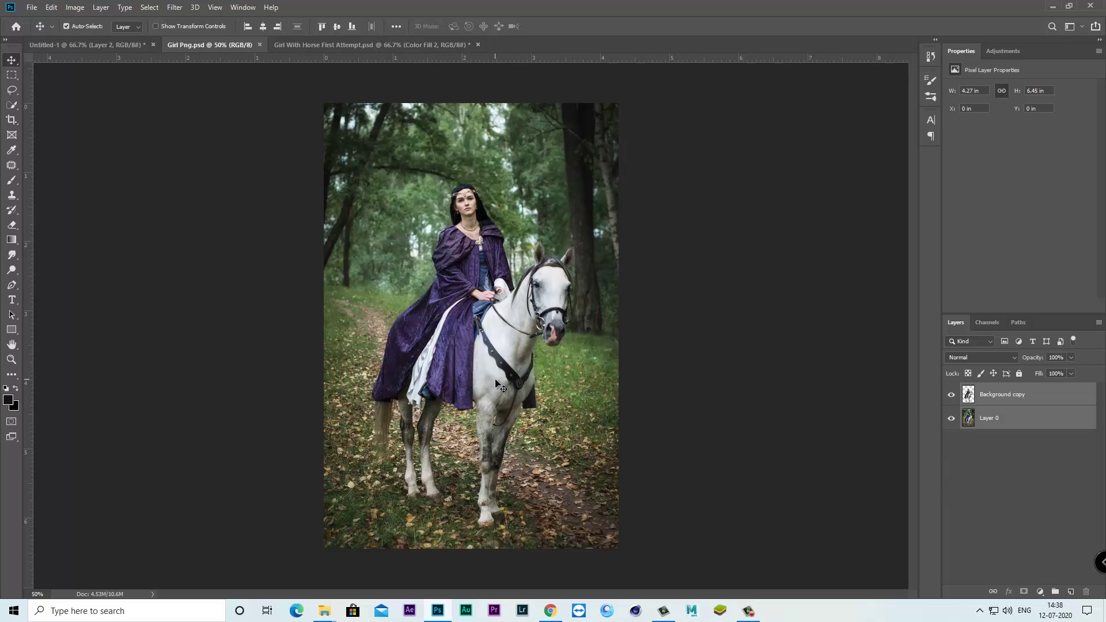
pyautogui.moveTo(389, 350); pyautogui.dragTo(458, 333)
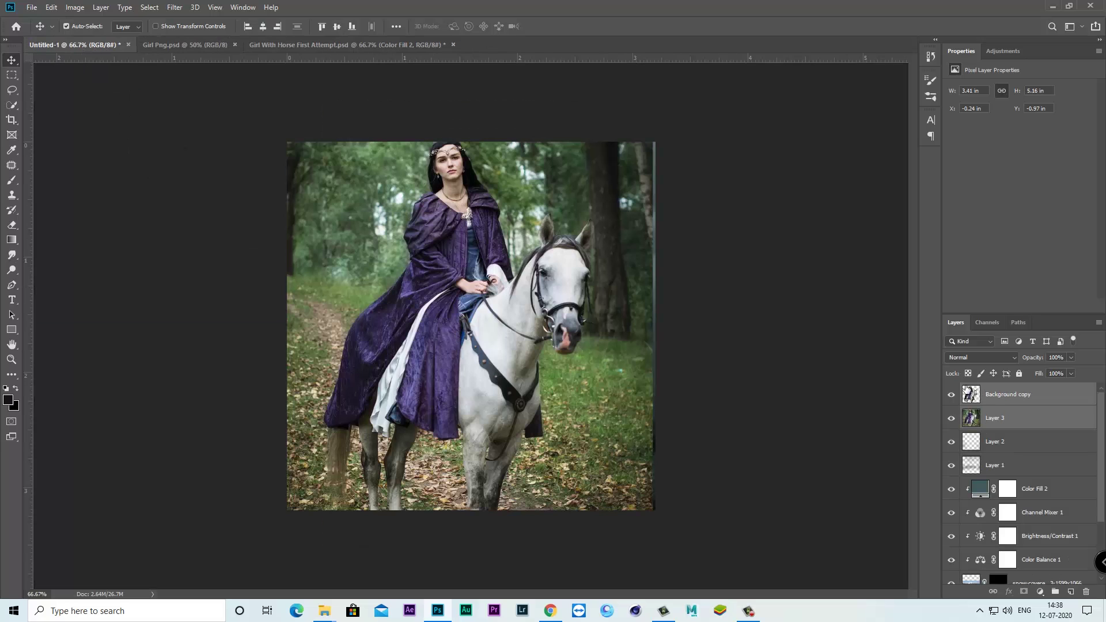
pyautogui.click(52, 7)
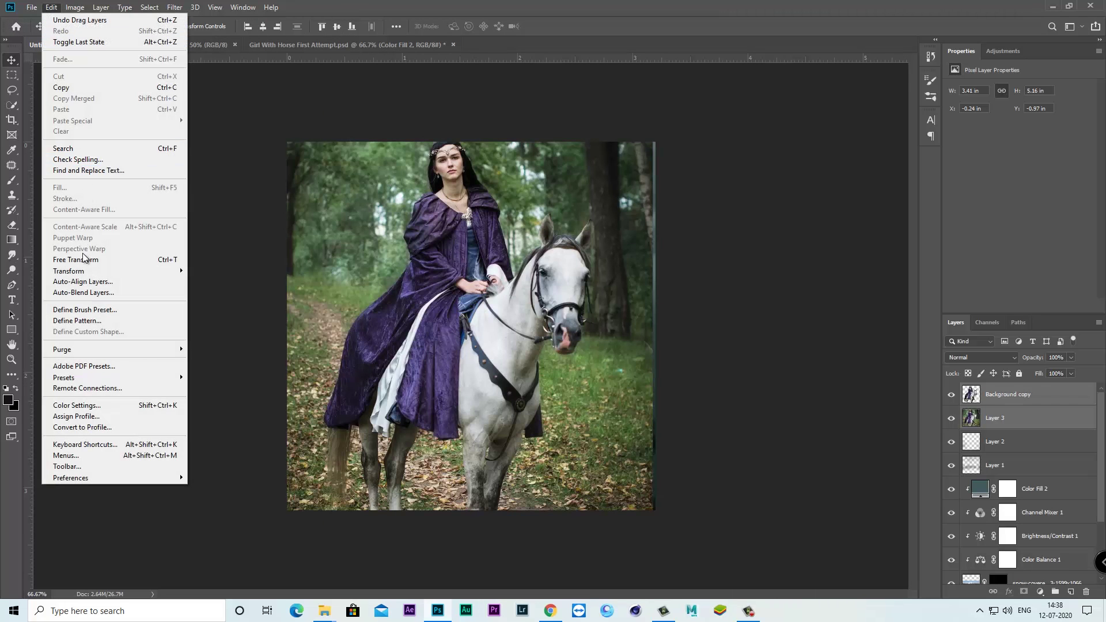
pyautogui.click(84, 260)
pyautogui.moveTo(652, 326); pyautogui.dragTo(445, 326)
pyautogui.moveTo(369, 346); pyautogui.dragTo(495, 361)
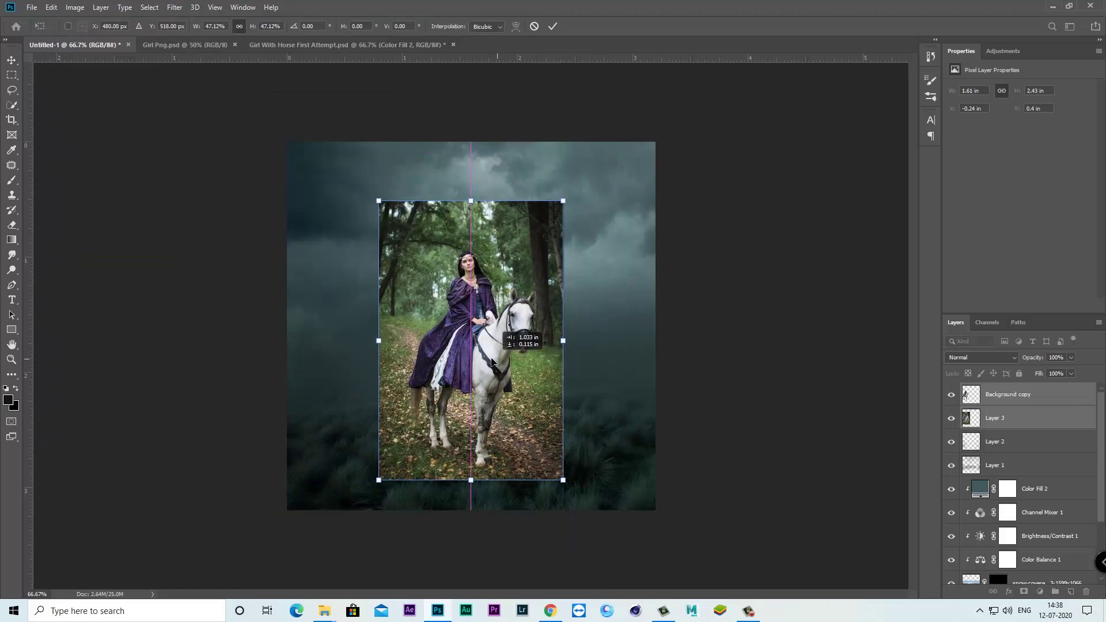
pyautogui.moveTo(570, 200); pyautogui.dragTo(584, 167)
pyautogui.moveTo(531, 260); pyautogui.dragTo(520, 262)
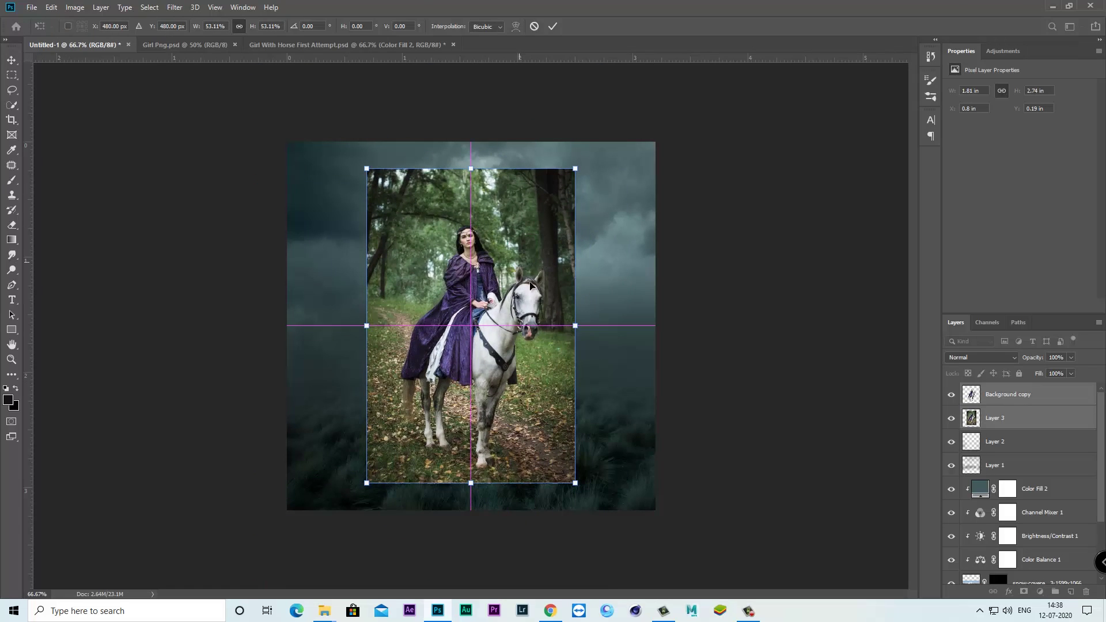
pyautogui.moveTo(575, 483); pyautogui.dragTo(578, 488)
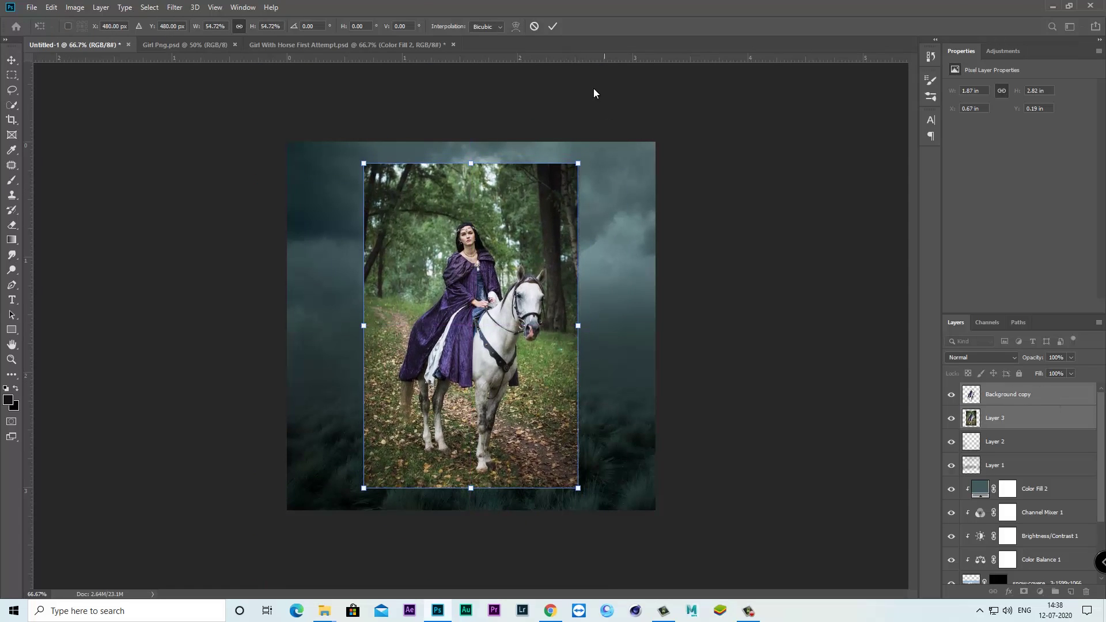
pyautogui.click(552, 26)
# Align the rider cutout over the forest photo, toggling the forest layer's visibility to check
pyautogui.click(951, 418)
pyautogui.moveTo(498, 373); pyautogui.dragTo(500, 373)
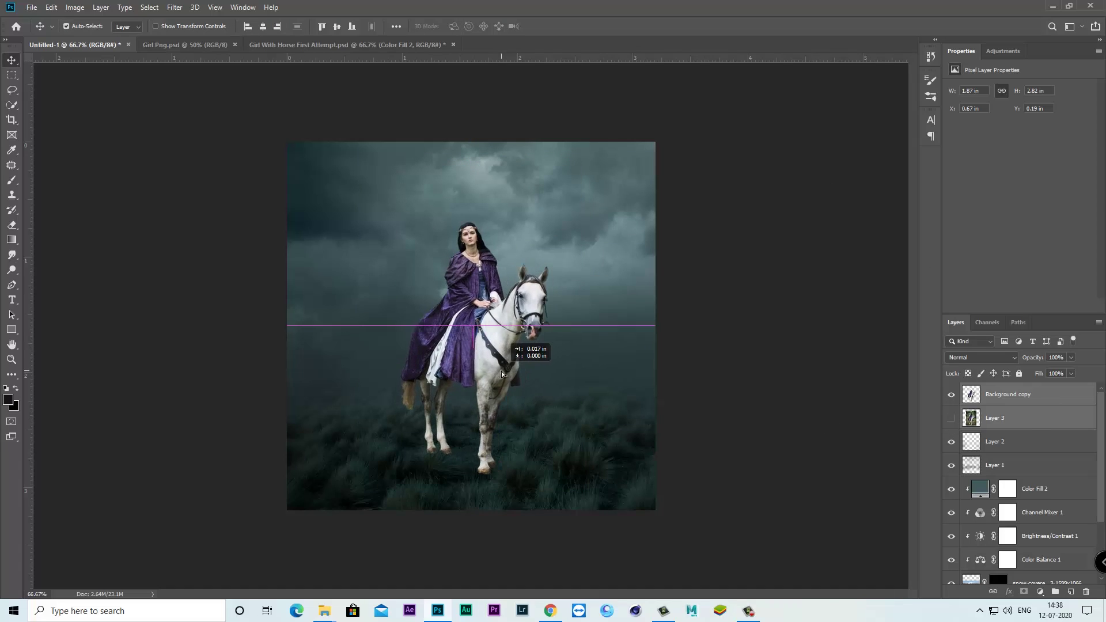
pyautogui.moveTo(499, 373); pyautogui.dragTo(501, 371)
pyautogui.click(1026, 420)
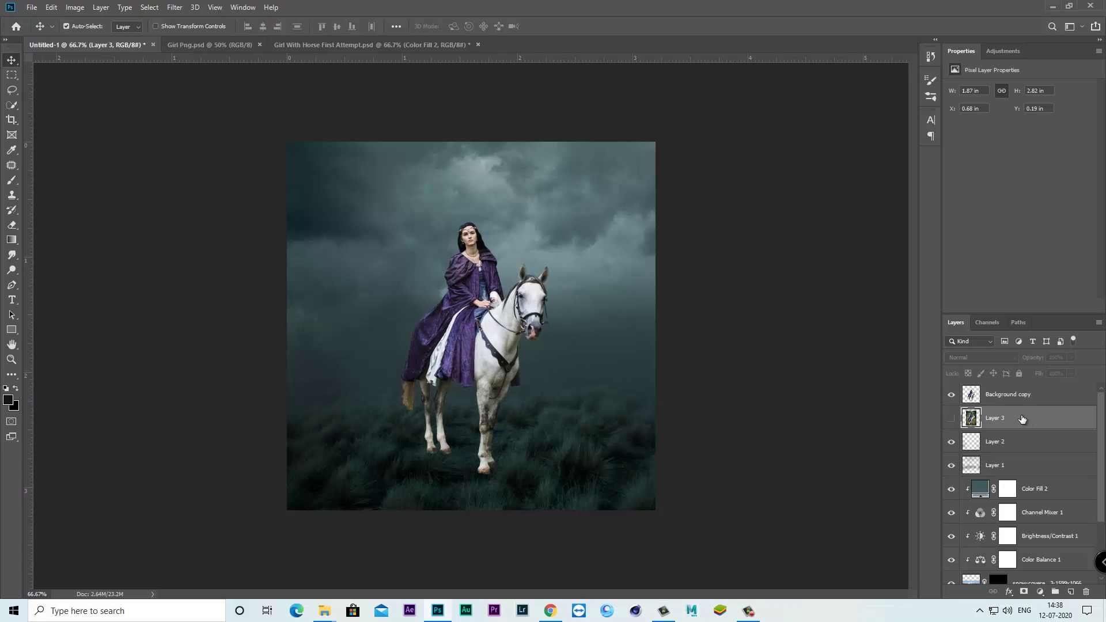
pyautogui.click(950, 418)
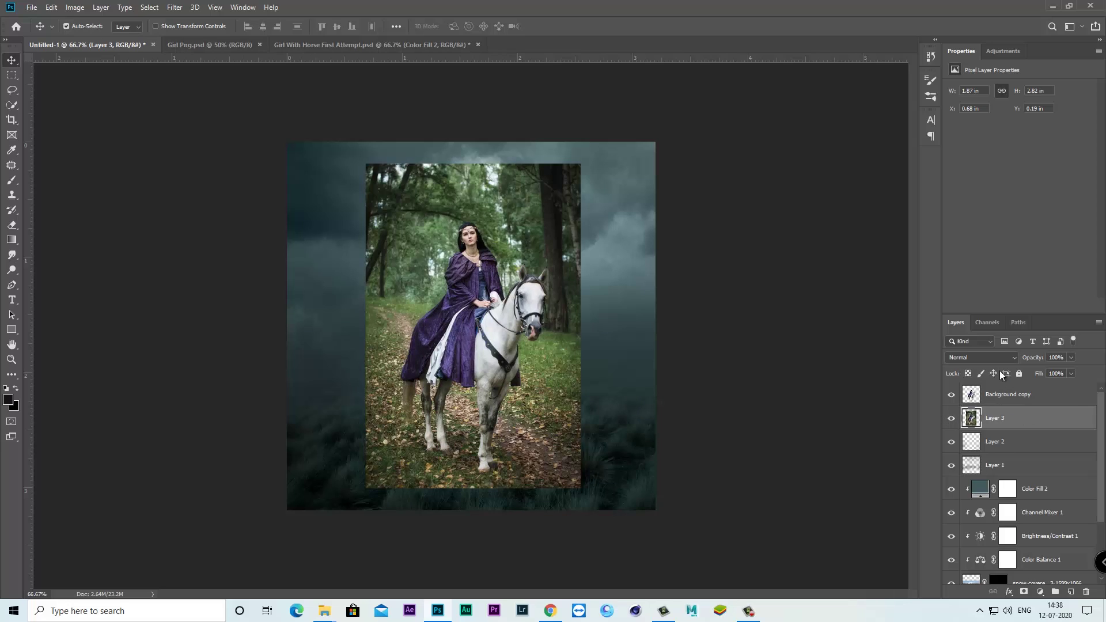
# Set the forest photo layer (Layer 3) to Hard Light and add a layer mask
pyautogui.click(990, 355)
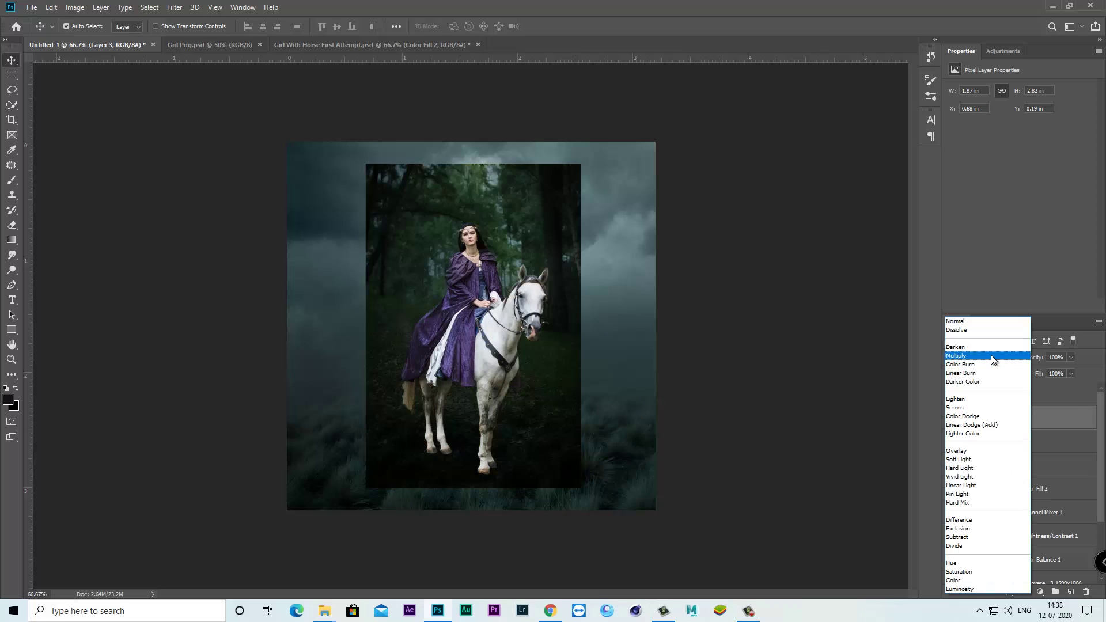
pyautogui.click(975, 469)
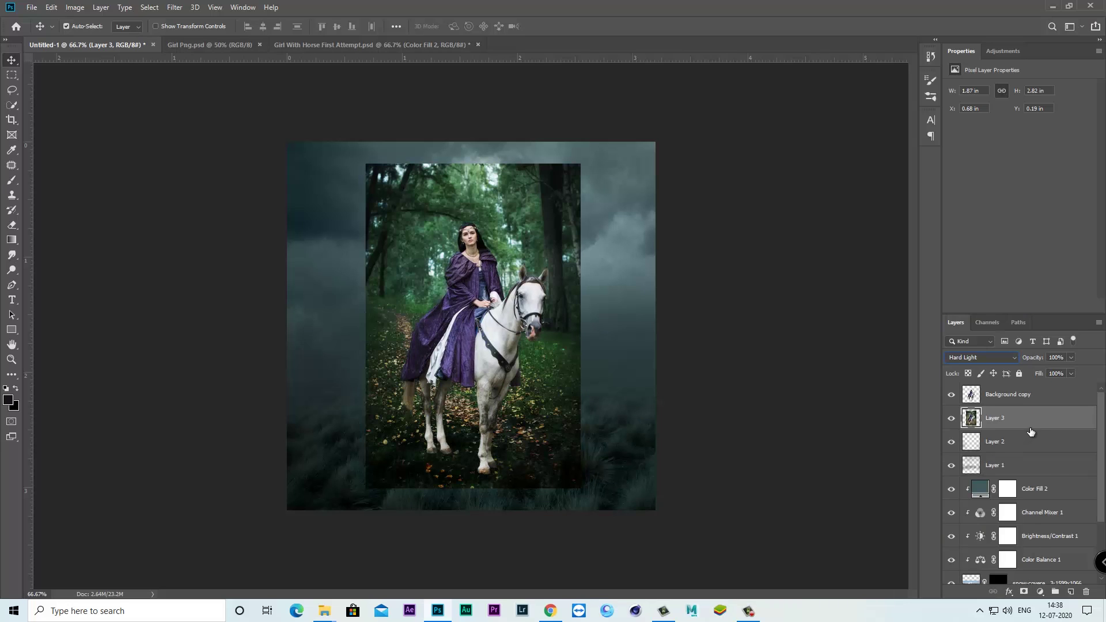
pyautogui.click(1025, 592)
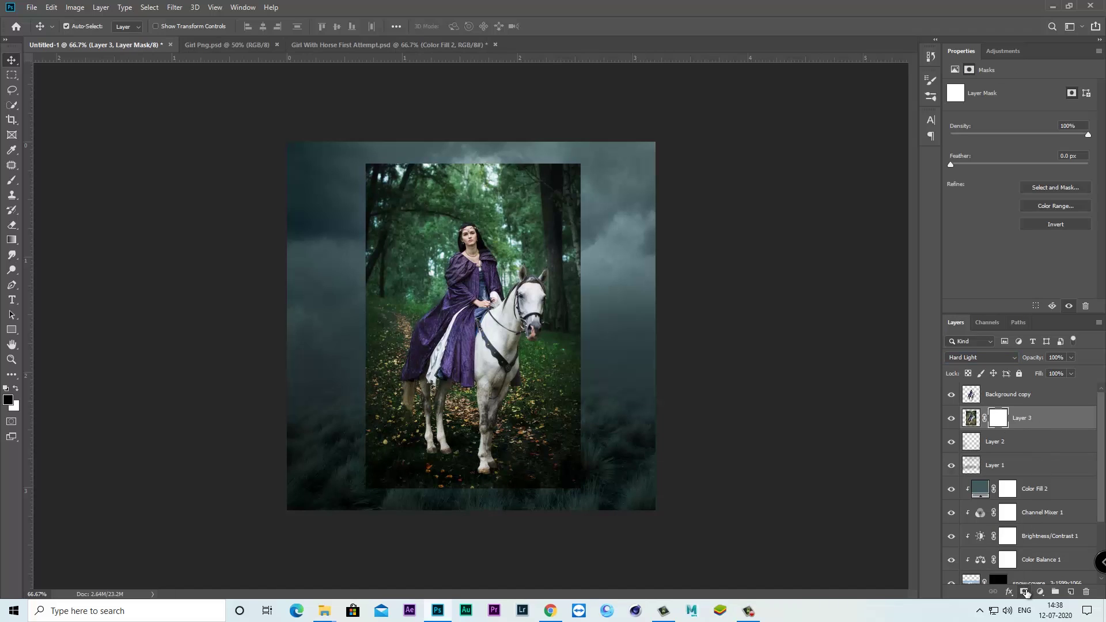
pyautogui.click(13, 184)
pyautogui.click(115, 180)
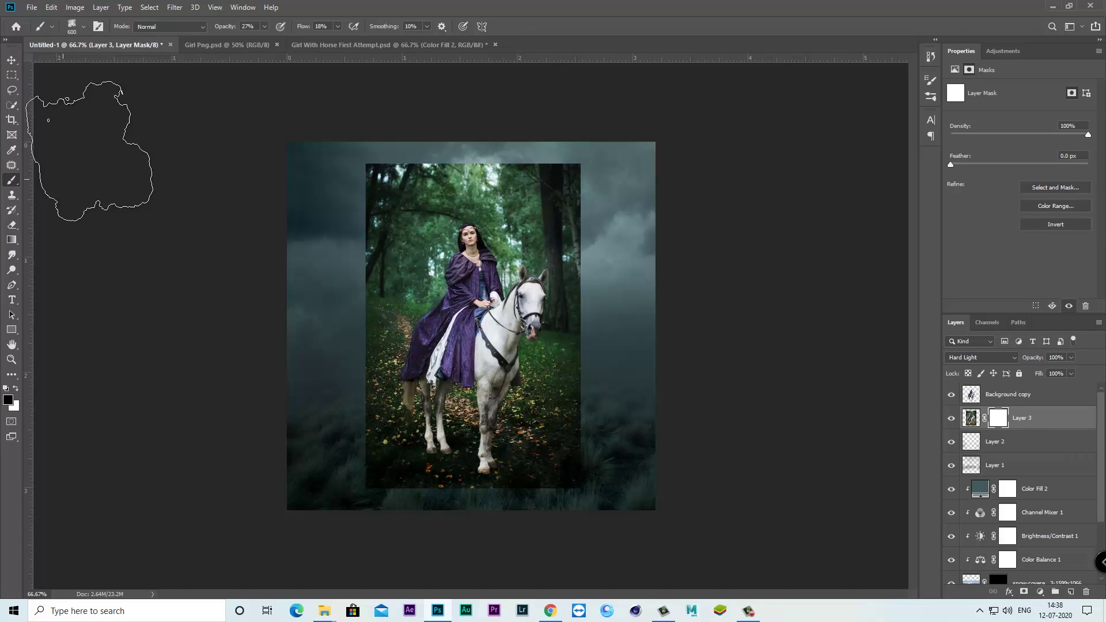
# Choose a Soft Round brush at 100% opacity and flow, halving its size
pyautogui.click(81, 27)
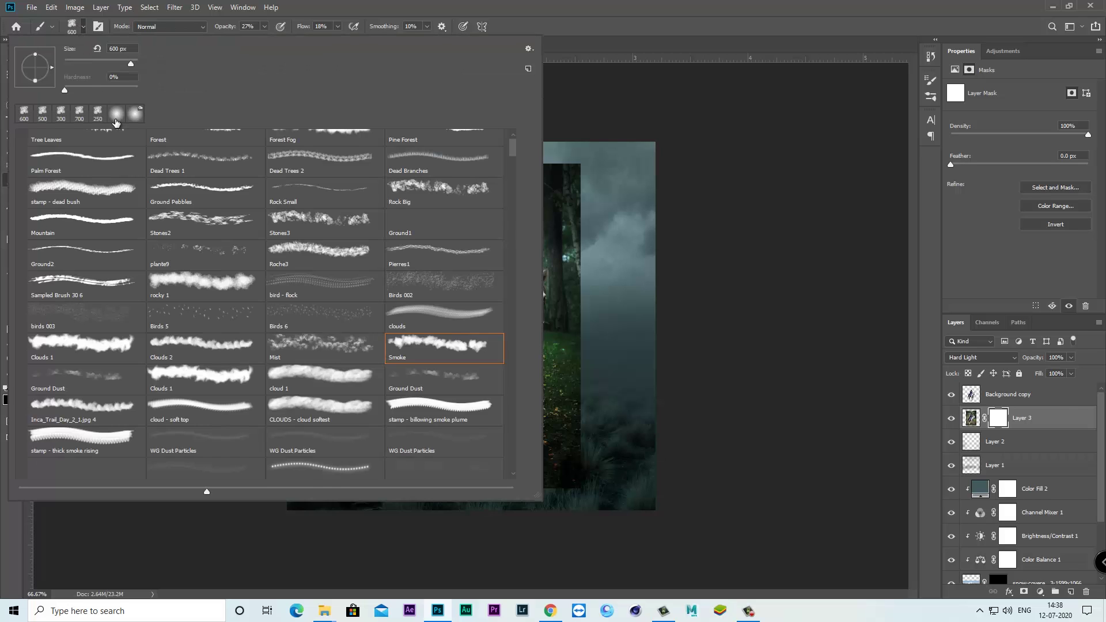
pyautogui.click(115, 114)
pyautogui.click(364, 16)
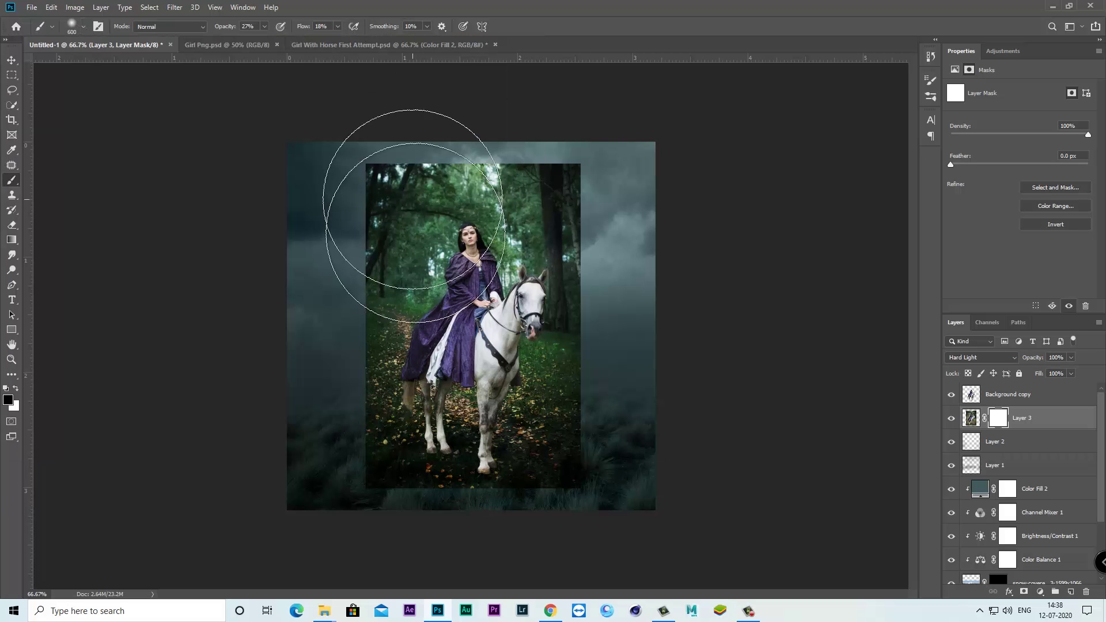
pyautogui.hotkey('ctrl', '+')
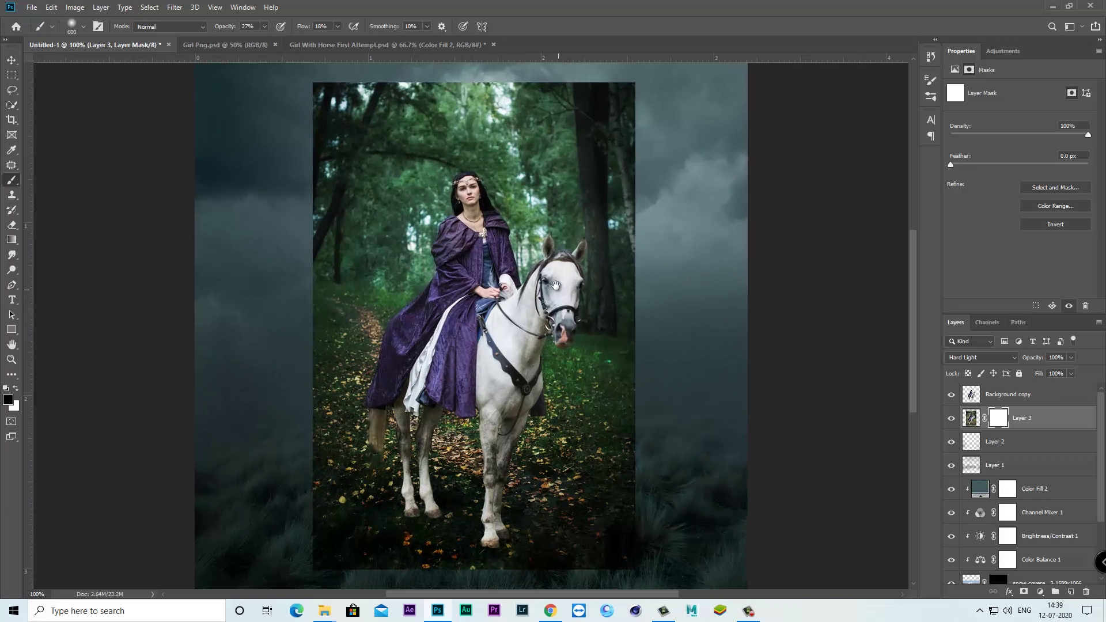
pyautogui.scroll(-3, 542, 374)
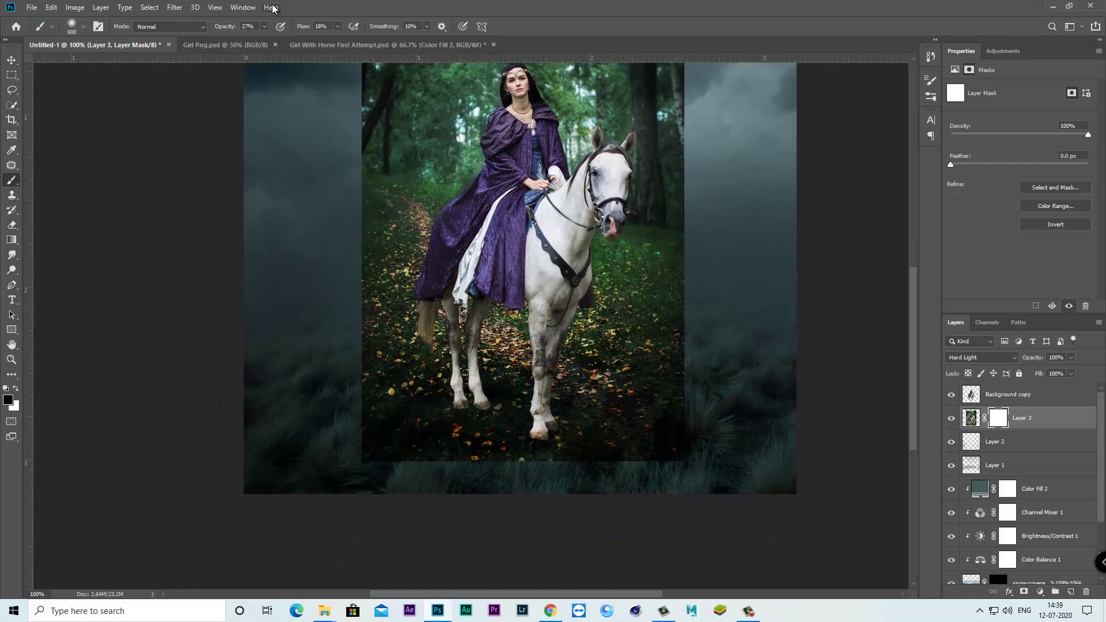
pyautogui.click(263, 26)
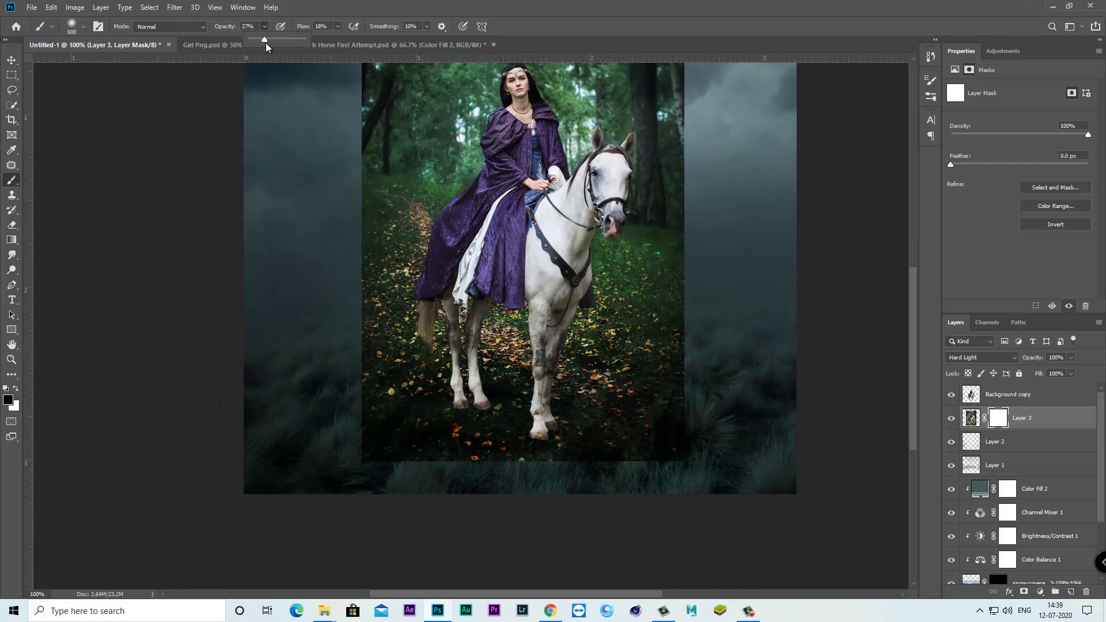
pyautogui.click(337, 26)
pyautogui.press('[')
pyautogui.press('[')
pyautogui.press('[')
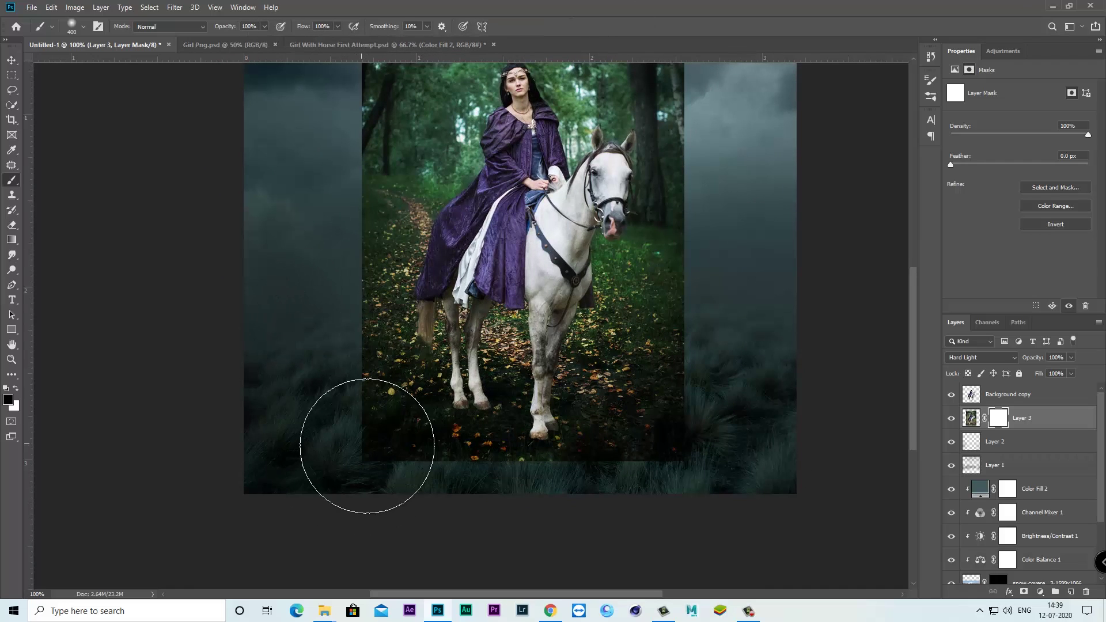
# Paint black on Layer 3's mask to hide the forest's left edge, top and sides
pyautogui.moveTo(351, 379)
pyautogui.mouseDown()
pyautogui.moveTo(313, 284)
pyautogui.moveTo(347, 172)
pyautogui.mouseUp()
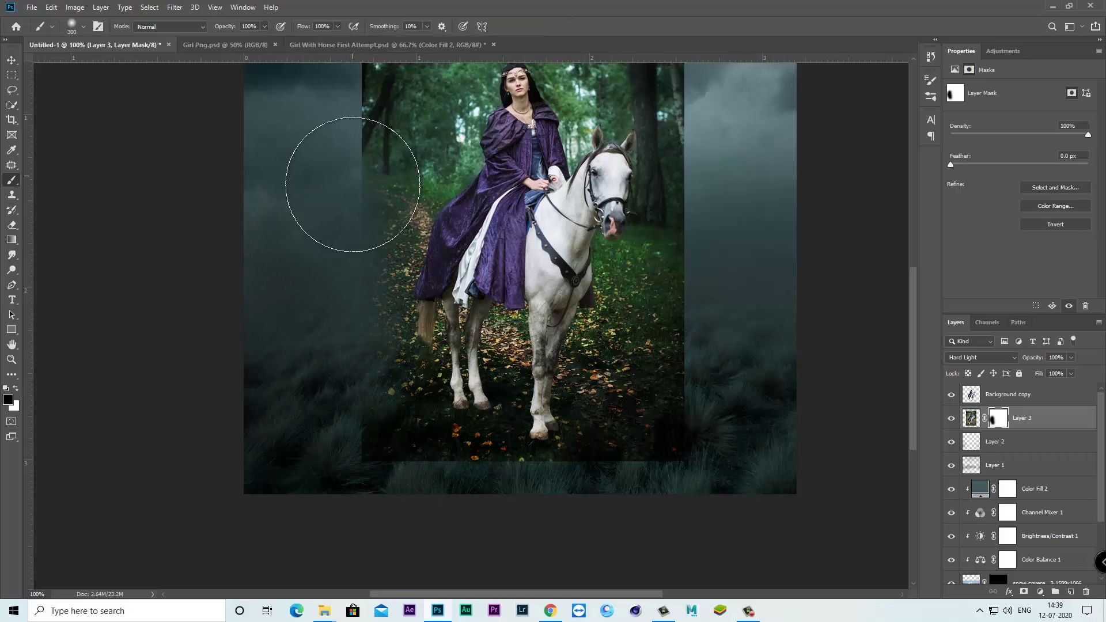
pyautogui.scroll(5, 368, 161)
pyautogui.moveTo(495, 132)
pyautogui.mouseDown()
pyautogui.moveTo(568, 185)
pyautogui.moveTo(459, 148)
pyautogui.moveTo(452, 313)
pyautogui.moveTo(472, 330)
pyautogui.moveTo(457, 333)
pyautogui.mouseUp()
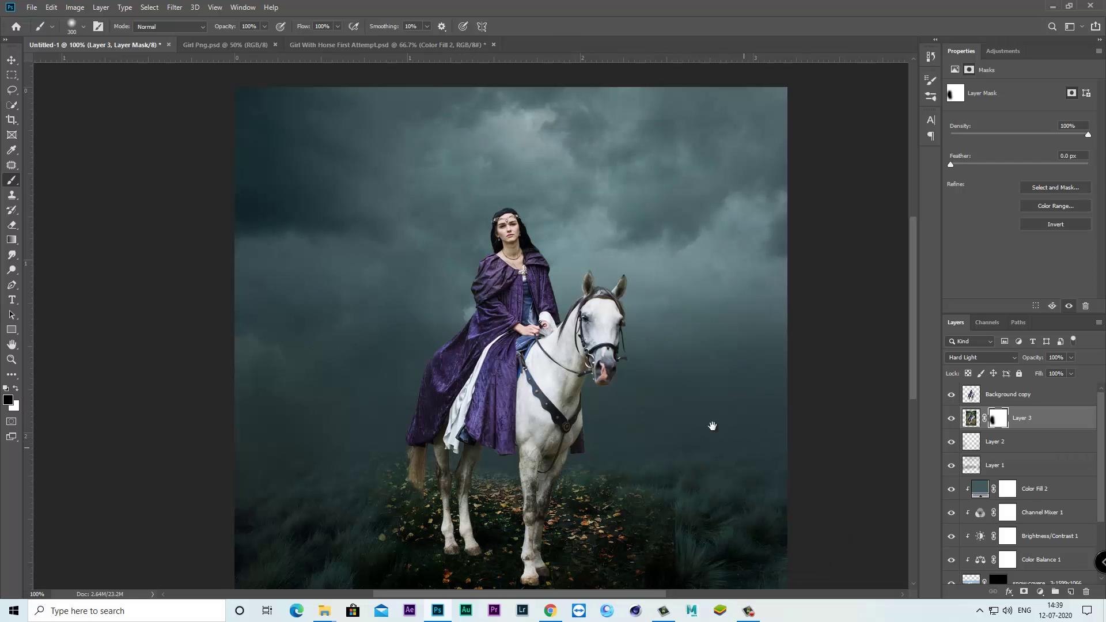
pyautogui.moveTo(711, 424); pyautogui.dragTo(649, 266)
pyautogui.hotkey('ctrl', '+')
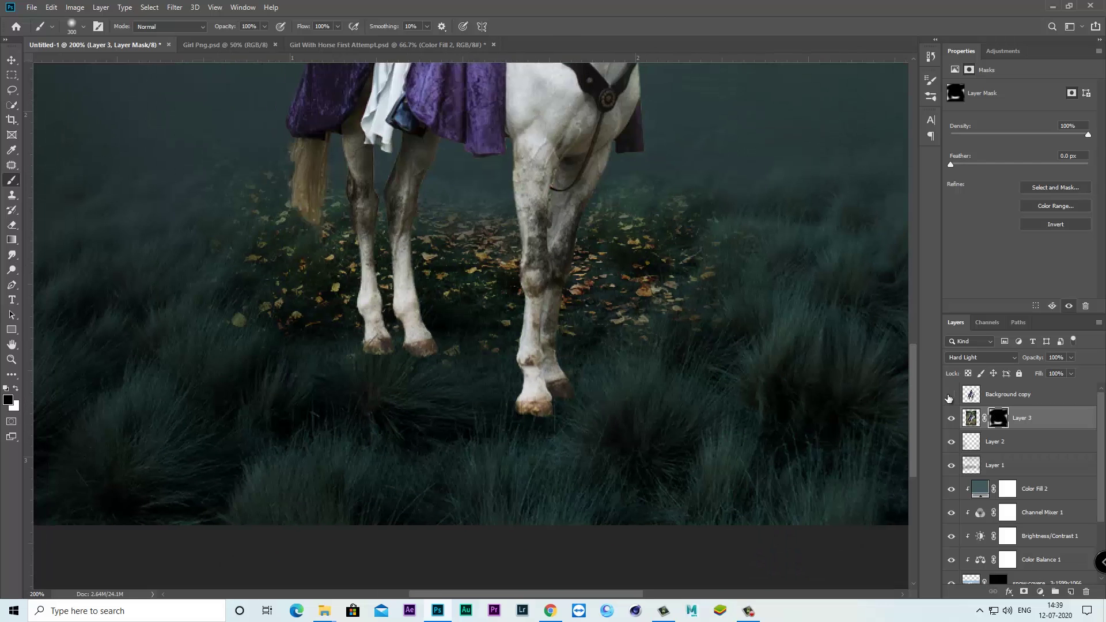
# With Background copy hidden, mask the forest ground so the horse's lower legs fade into fog
pyautogui.click(951, 393)
pyautogui.moveTo(545, 300); pyautogui.dragTo(559, 230)
pyautogui.moveTo(397, 160); pyautogui.dragTo(406, 311)
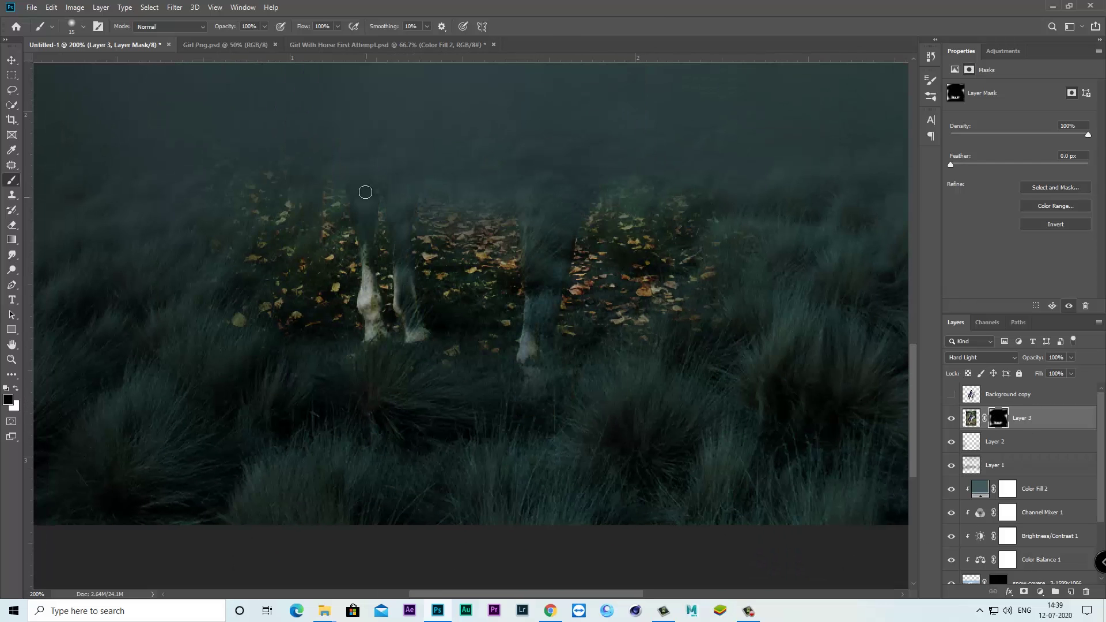
pyautogui.moveTo(375, 227); pyautogui.dragTo(372, 328)
pyautogui.press(']')
pyautogui.press(']')
pyautogui.press(']')
pyautogui.press(']')
pyautogui.press(']')
pyautogui.press(']')
pyautogui.moveTo(276, 272); pyautogui.dragTo(302, 361)
pyautogui.moveTo(489, 349)
pyautogui.mouseDown()
pyautogui.moveTo(617, 419)
pyautogui.moveTo(649, 313)
pyautogui.mouseUp()
pyautogui.moveTo(479, 464); pyautogui.dragTo(414, 377)
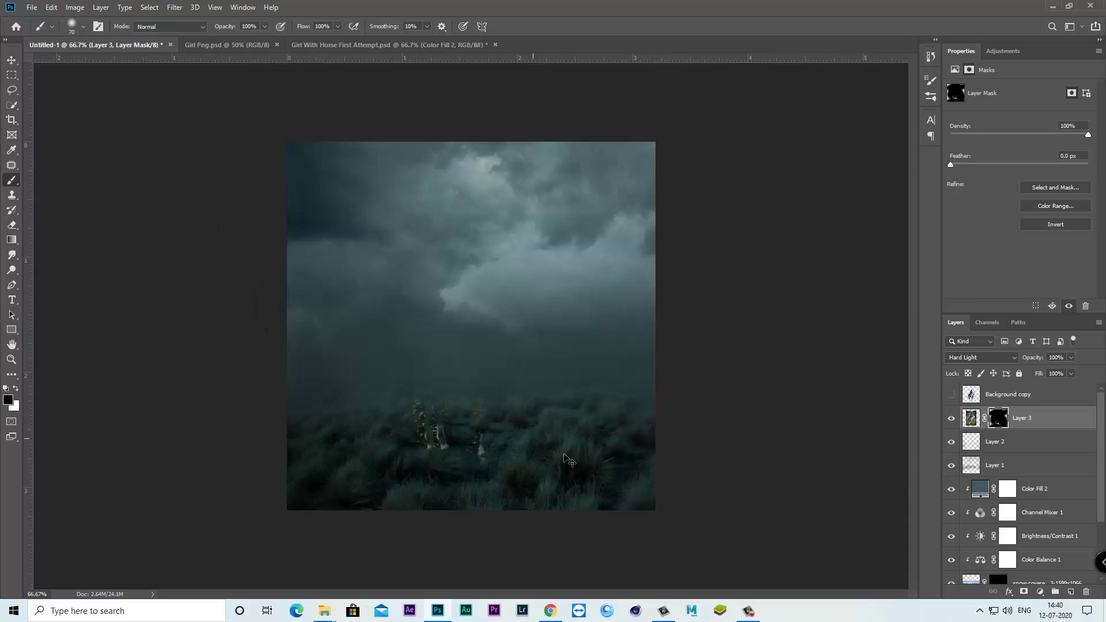
# Show Background copy and alternate white and black on the mask to restore and cover leaves around the legs
pyautogui.click(951, 393)
pyautogui.moveTo(576, 346); pyautogui.dragTo(518, 383)
pyautogui.press('x')
pyautogui.moveTo(576, 414)
pyautogui.mouseDown()
pyautogui.moveTo(415, 403)
pyautogui.moveTo(556, 366)
pyautogui.moveTo(308, 309)
pyautogui.mouseUp()
pyautogui.press('x')
pyautogui.moveTo(404, 466); pyautogui.dragTo(346, 442)
pyautogui.moveTo(666, 432); pyautogui.dragTo(666, 317)
# At 60% flow, cover the leaves beside the horse's leg and hoof with grass
pyautogui.press(']')
pyautogui.press(']')
pyautogui.click(337, 26)
pyautogui.moveTo(340, 39); pyautogui.dragTo(241, 41)
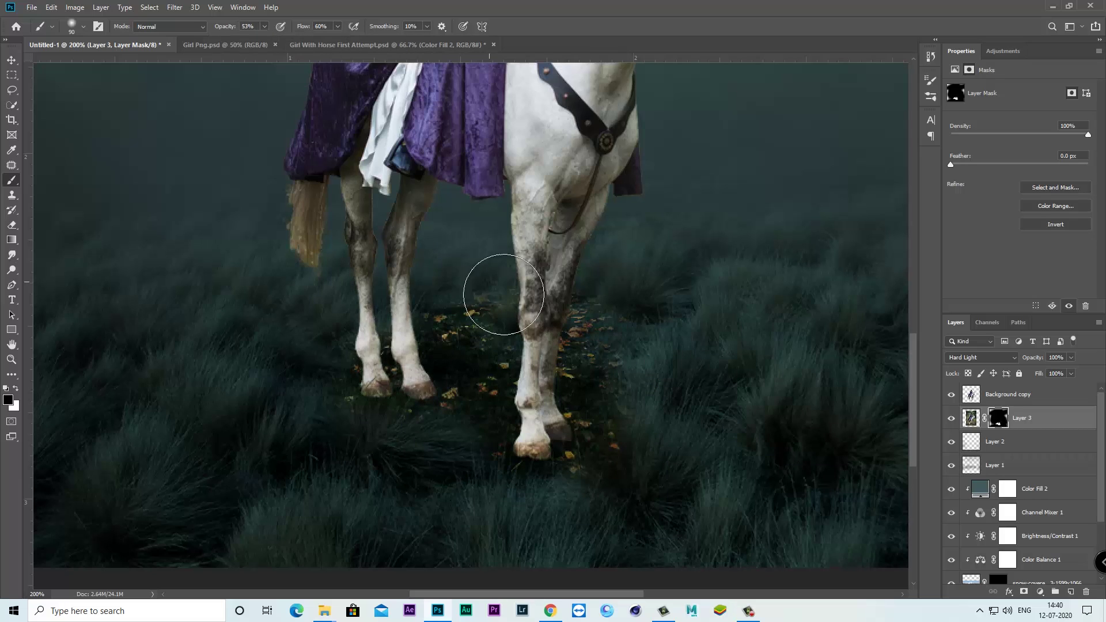
pyautogui.moveTo(567, 325); pyautogui.dragTo(582, 334)
pyautogui.press('[')
pyautogui.press('[')
pyautogui.press('[')
pyautogui.press('[')
pyautogui.press('[')
pyautogui.moveTo(583, 424); pyautogui.dragTo(568, 415)
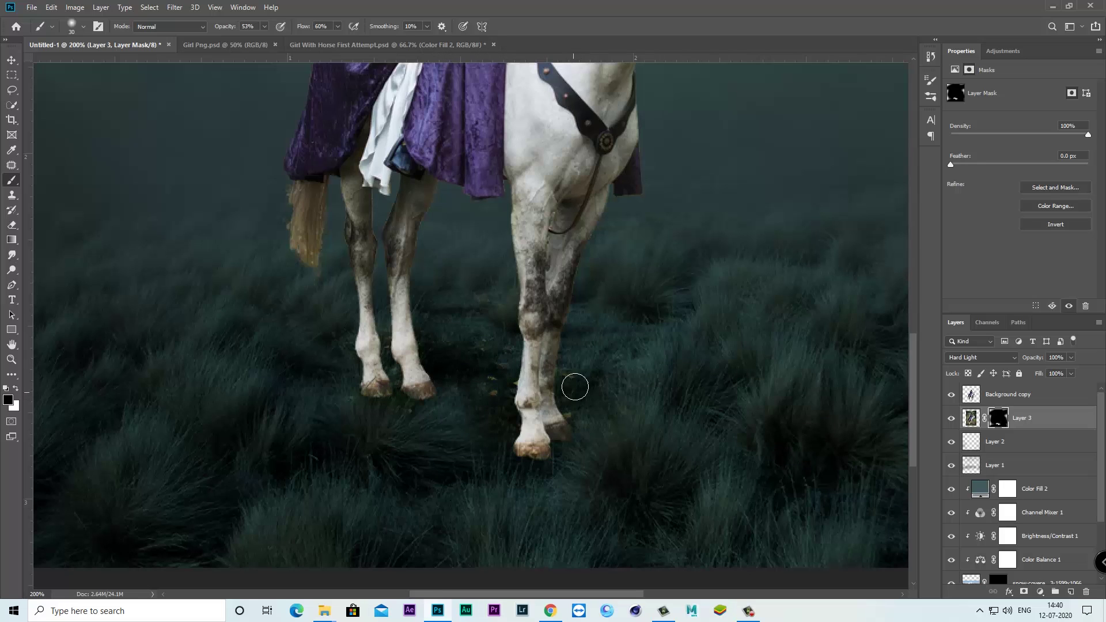
# Check the legs at full view with Layer 3 hidden, and raise brush opacity to about 78%
pyautogui.hotkey('ctrl', '-')
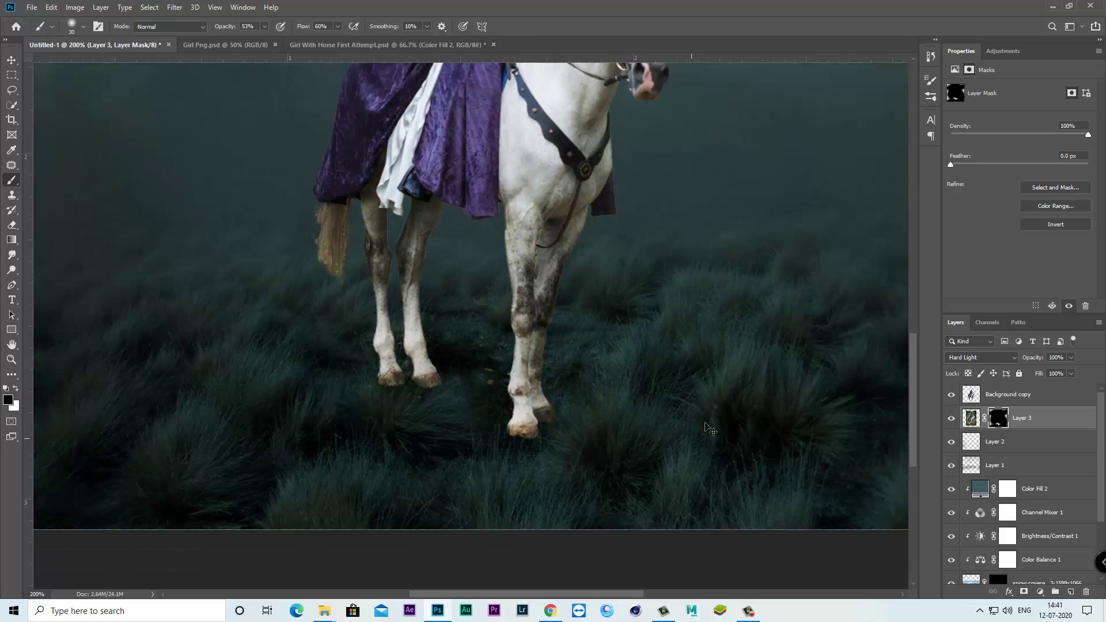
pyautogui.hotkey('ctrl', '-')
pyautogui.click(951, 418)
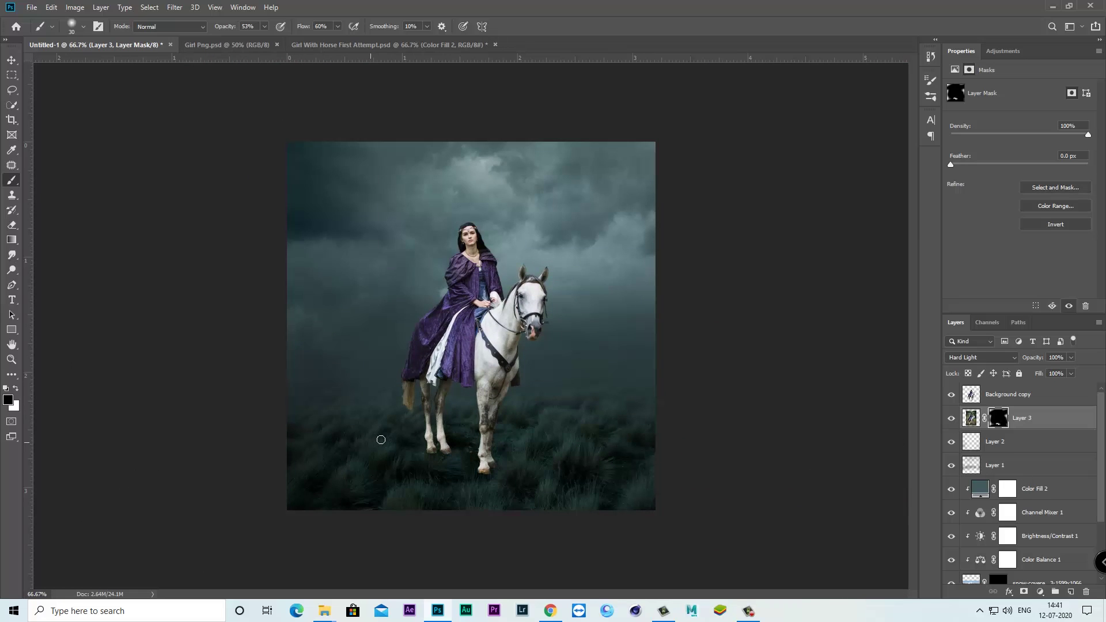
pyautogui.moveTo(265, 27); pyautogui.dragTo(277, 39)
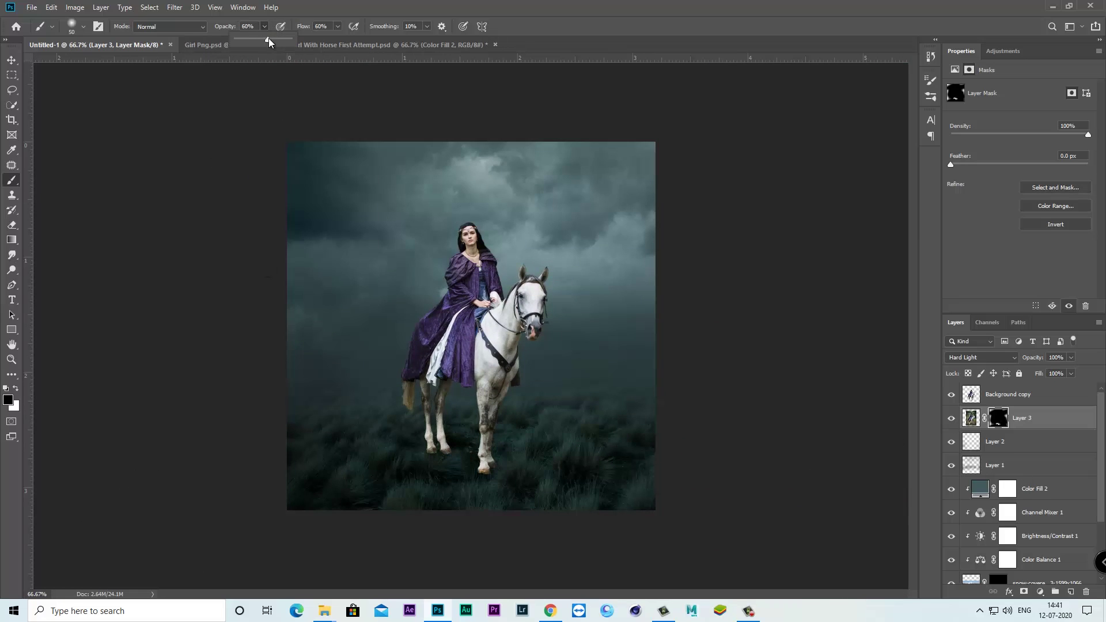
pyautogui.click(338, 26)
pyautogui.press(']')
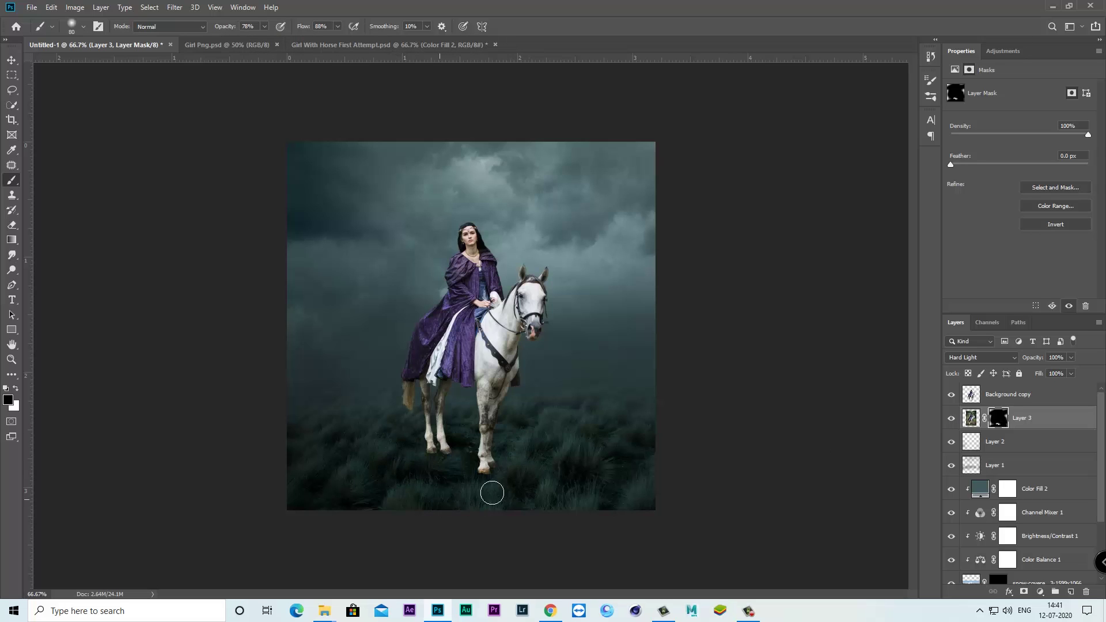
pyautogui.click(1014, 397)
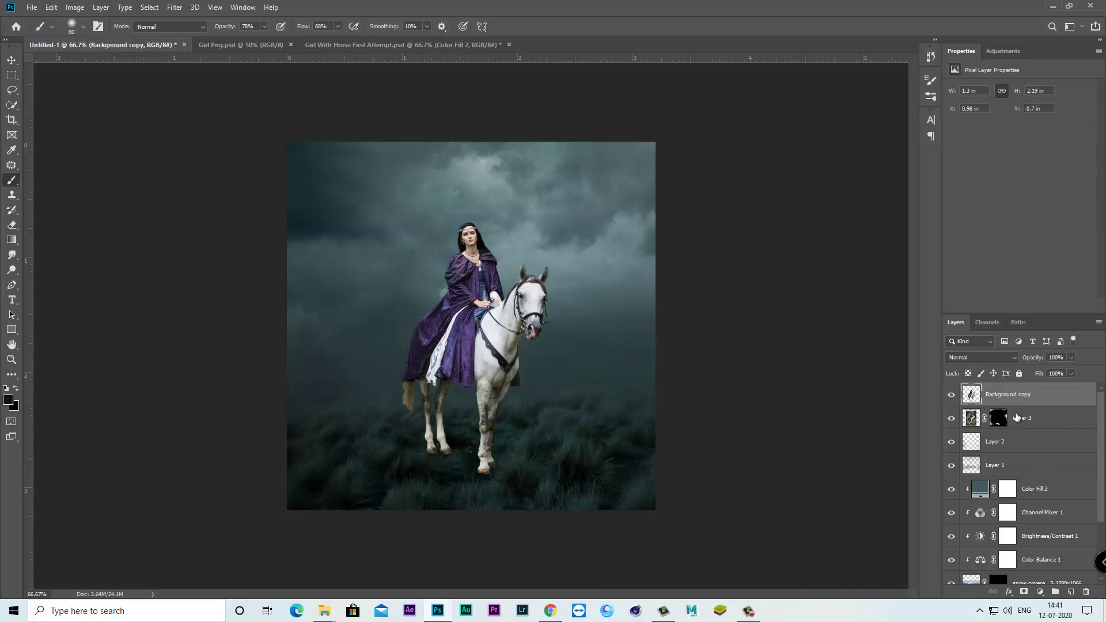
# Add a layer mask to Background copy and choose the Dune Grass brush
pyautogui.click(1023, 592)
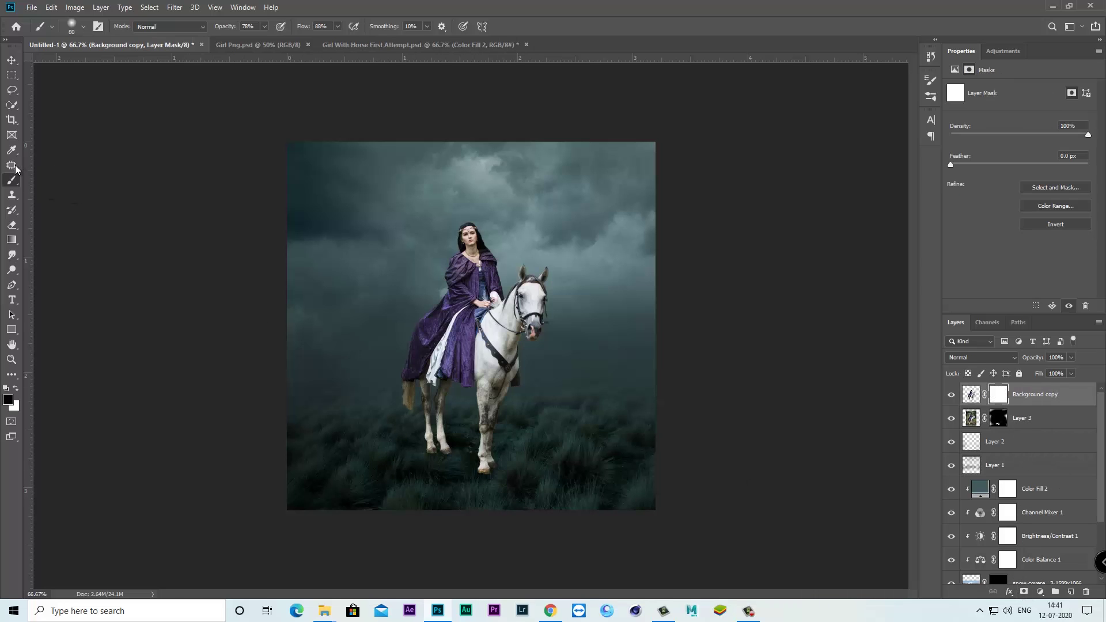
pyautogui.click(71, 27)
pyautogui.scroll(-2, 288, 353)
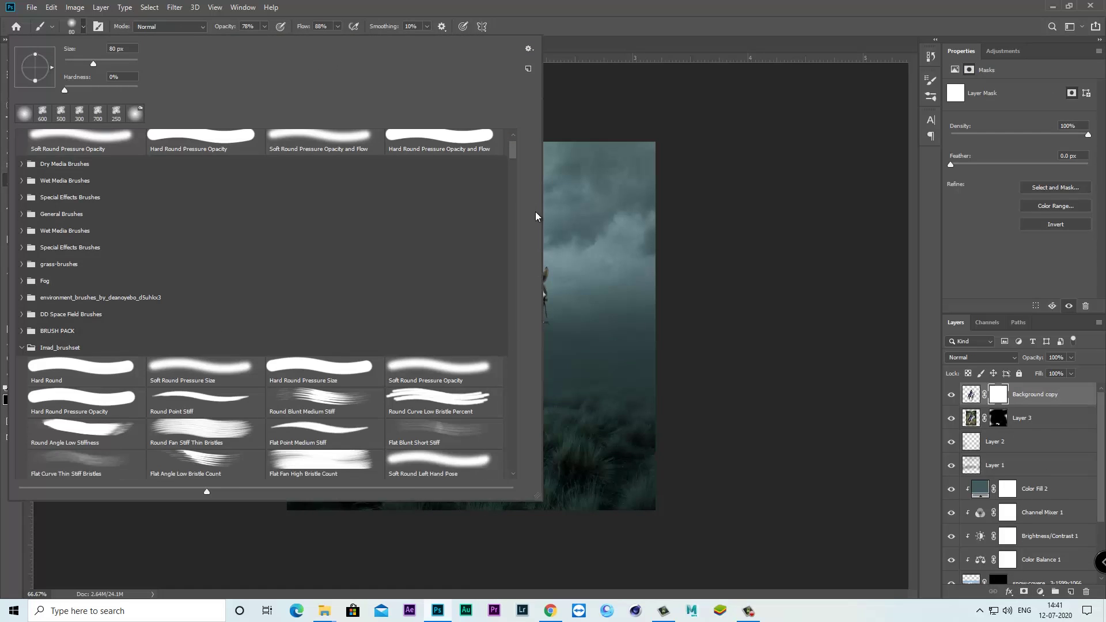
pyautogui.moveTo(513, 152); pyautogui.dragTo(519, 222)
pyautogui.scroll(-5, 520, 221)
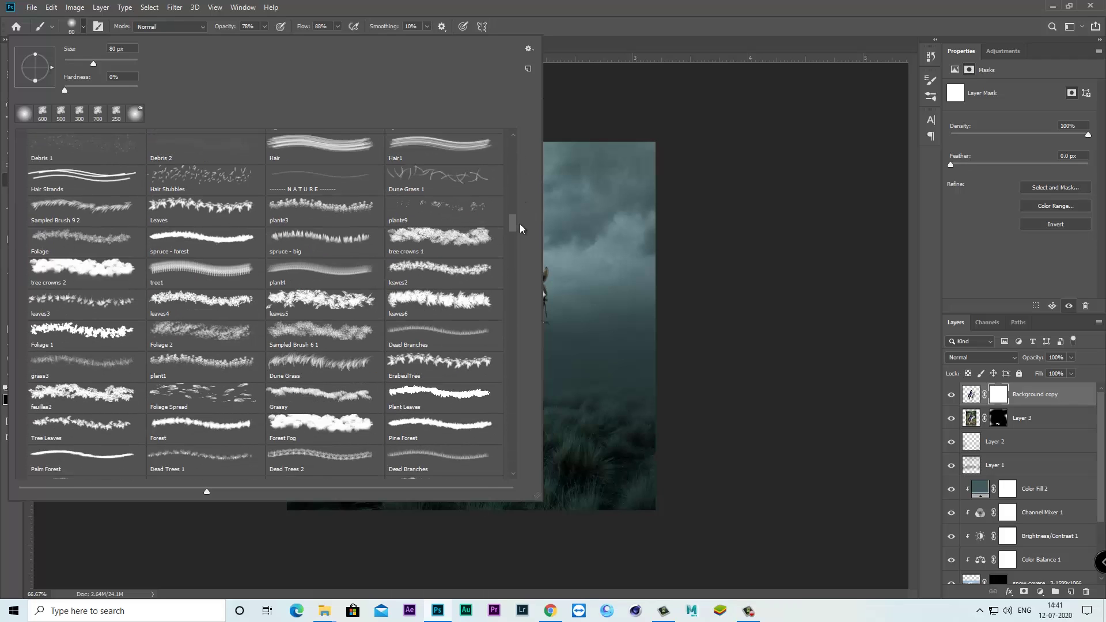
pyautogui.click(392, 339)
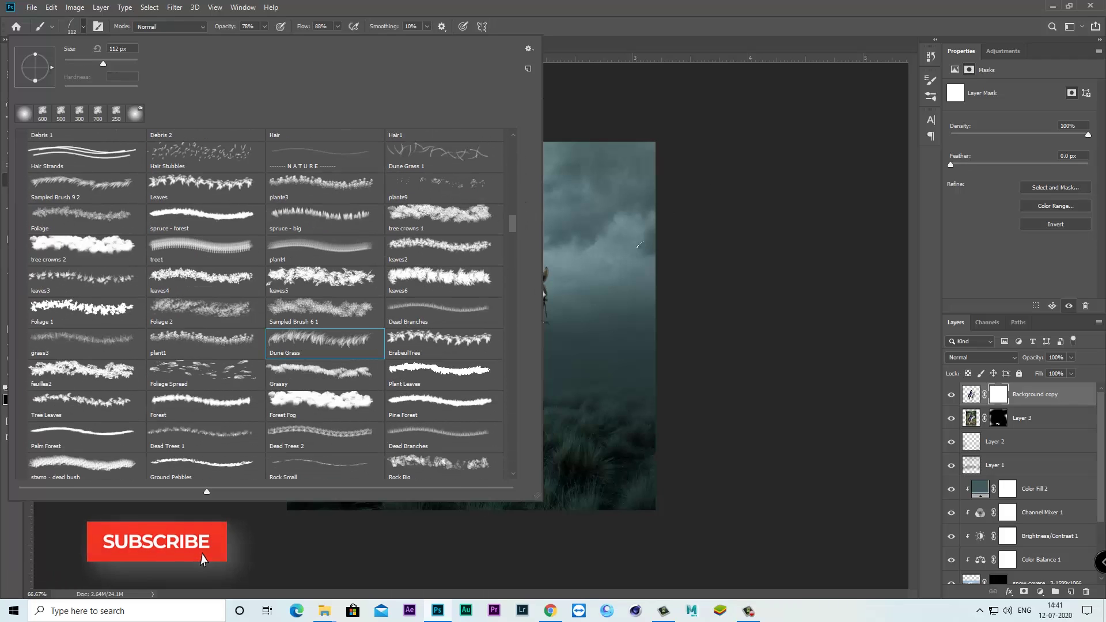
pyautogui.click(448, 438)
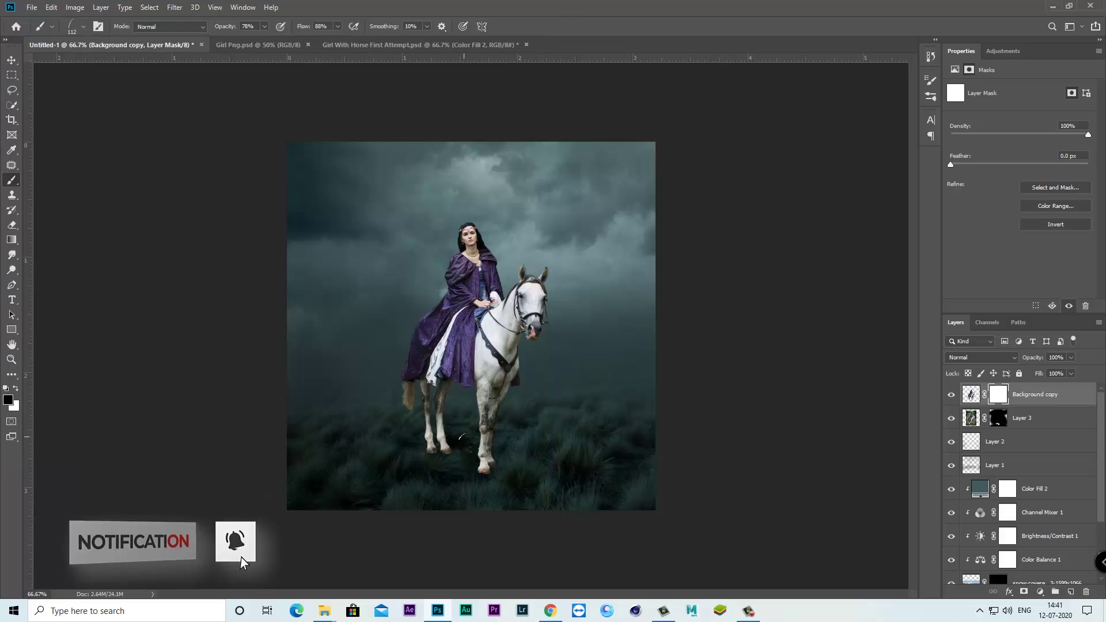
# Zoom to the hooves and paint grass blades over them at 100% opacity and flow
pyautogui.hotkey('ctrl', '+')
pyautogui.hotkey('ctrl', '+')
pyautogui.moveTo(492, 405); pyautogui.dragTo(516, 95)
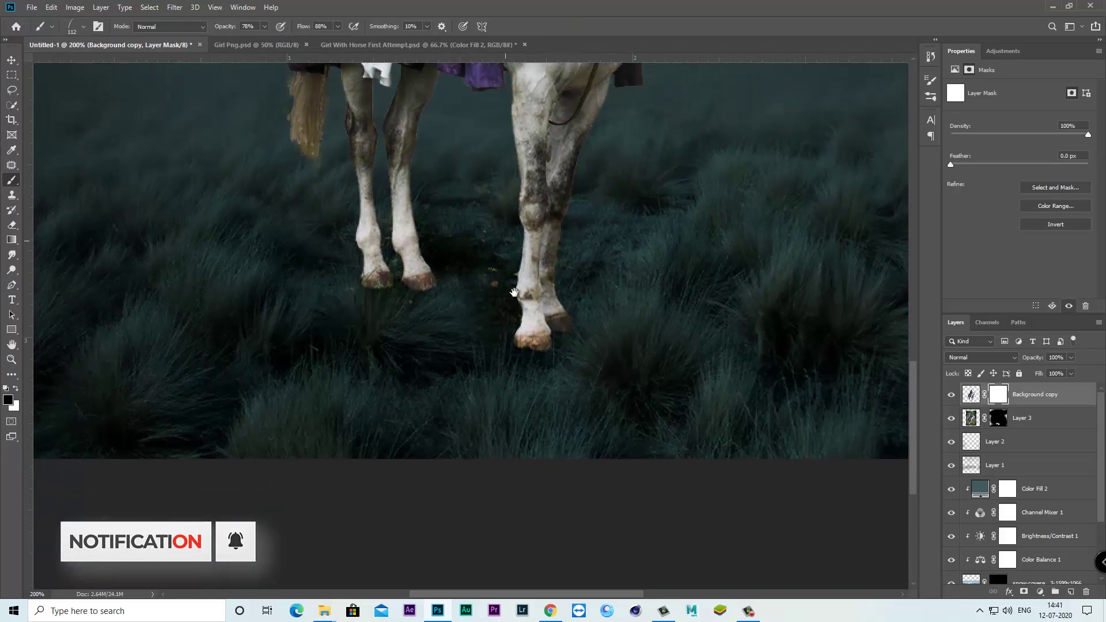
pyautogui.click(264, 26)
pyautogui.click(336, 27)
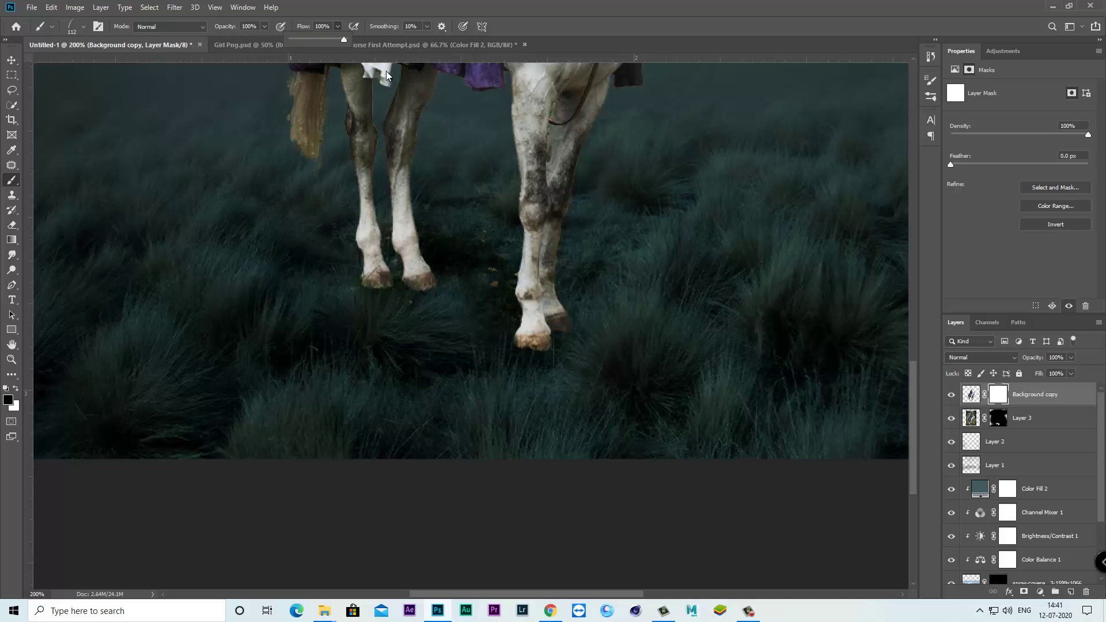
pyautogui.click(541, 348)
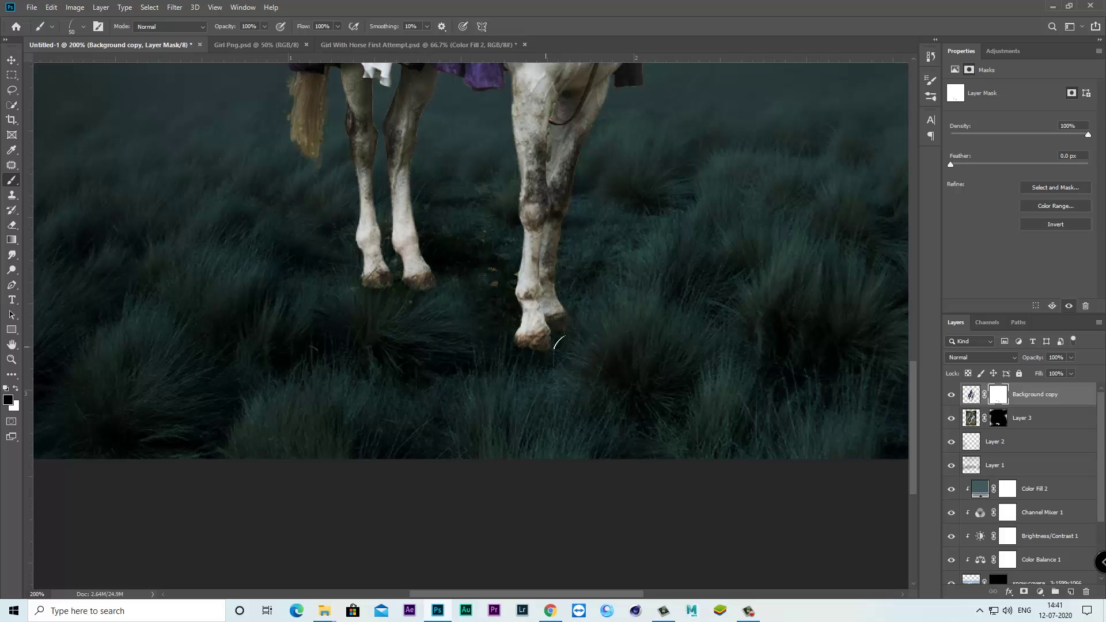
pyautogui.press('[')
pyautogui.press('[')
pyautogui.hotkey('ctrl', '-')
pyautogui.moveTo(808, 576); pyautogui.dragTo(793, 391)
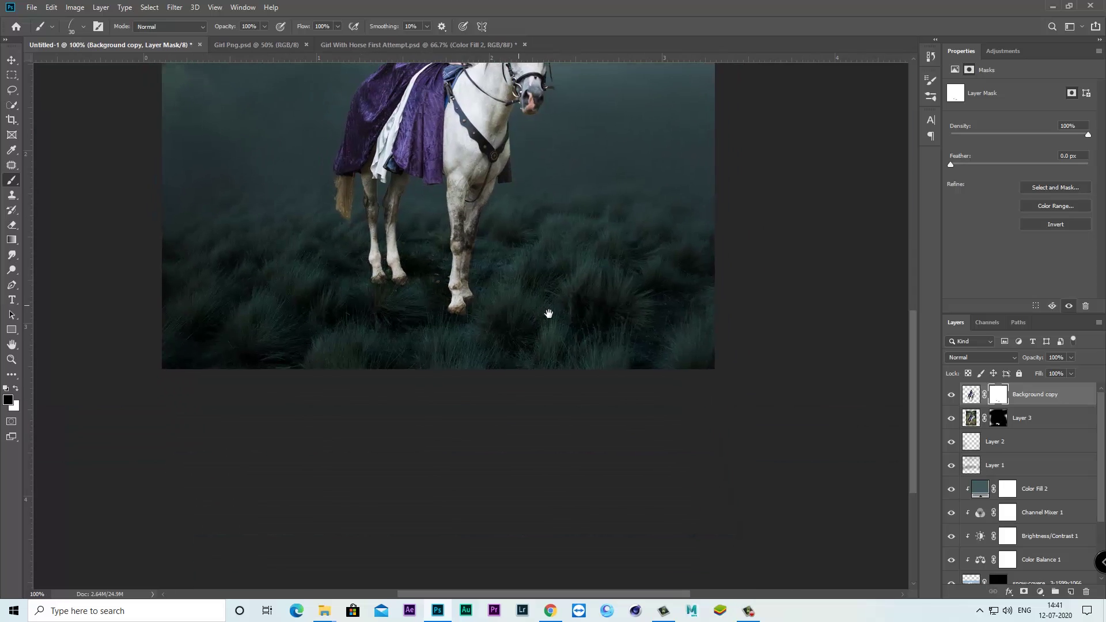
# Compare the hooves with Layer 3 hidden, then add a new Layer 4 above Layer 3
pyautogui.click(951, 418)
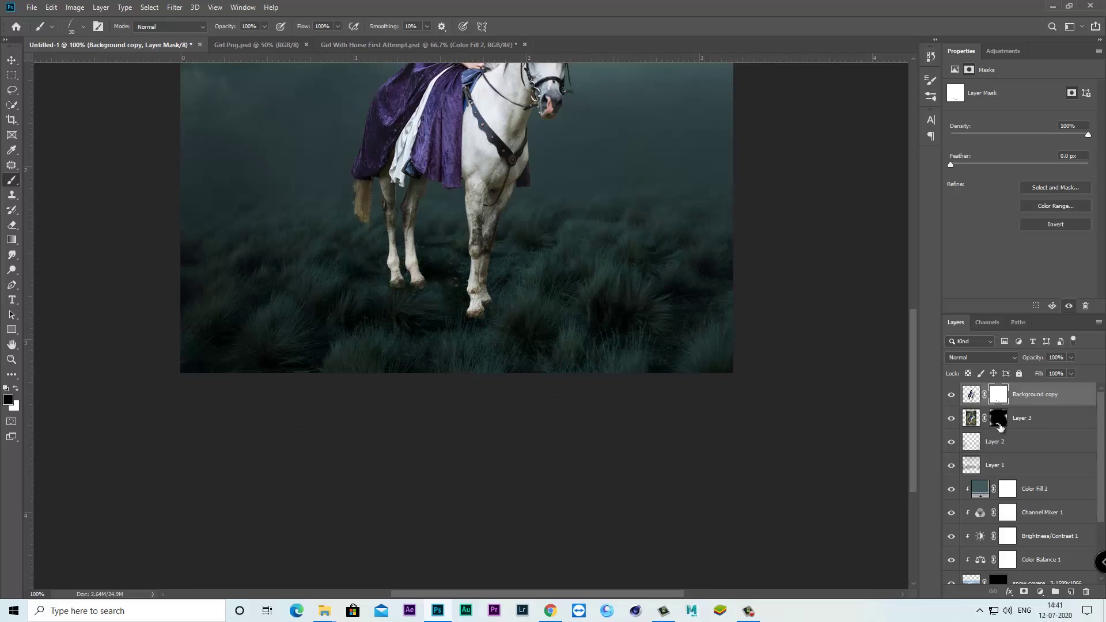
pyautogui.moveTo(584, 345); pyautogui.dragTo(591, 414)
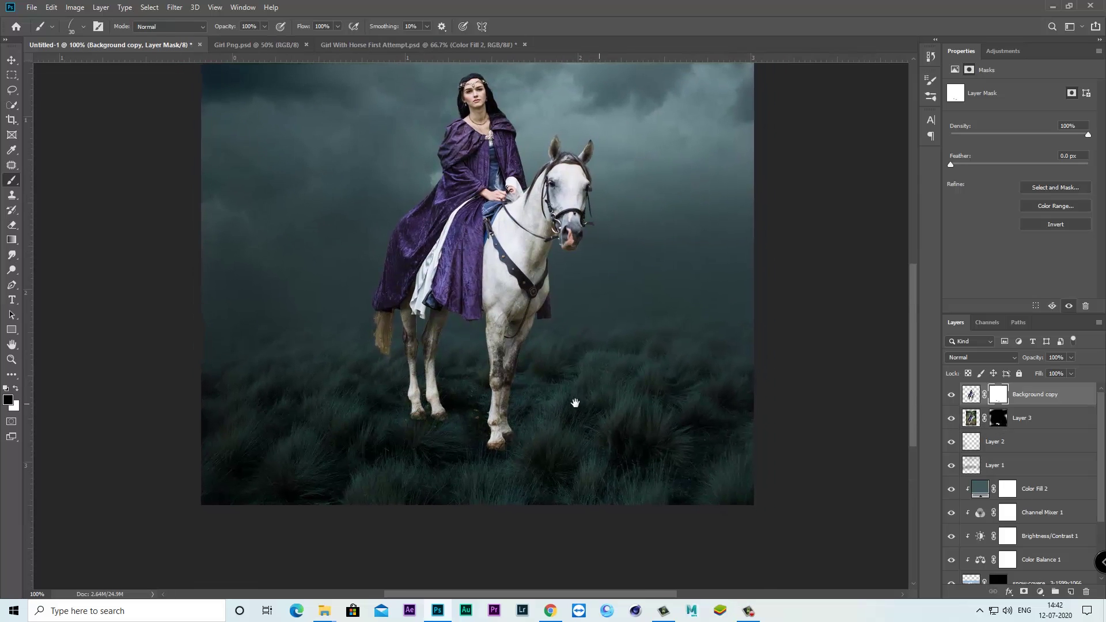
pyautogui.click(1042, 413)
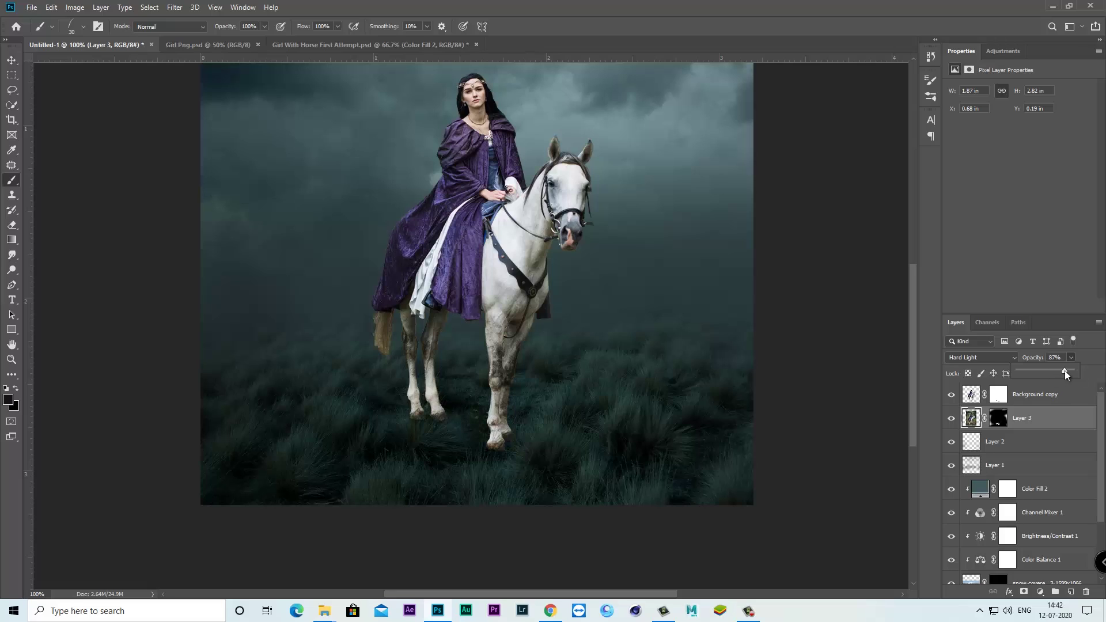
pyautogui.click(1069, 591)
# Reset colours to black and white and set a Soft Round 30 px brush to 40% opacity and 42% flow
pyautogui.click(7, 388)
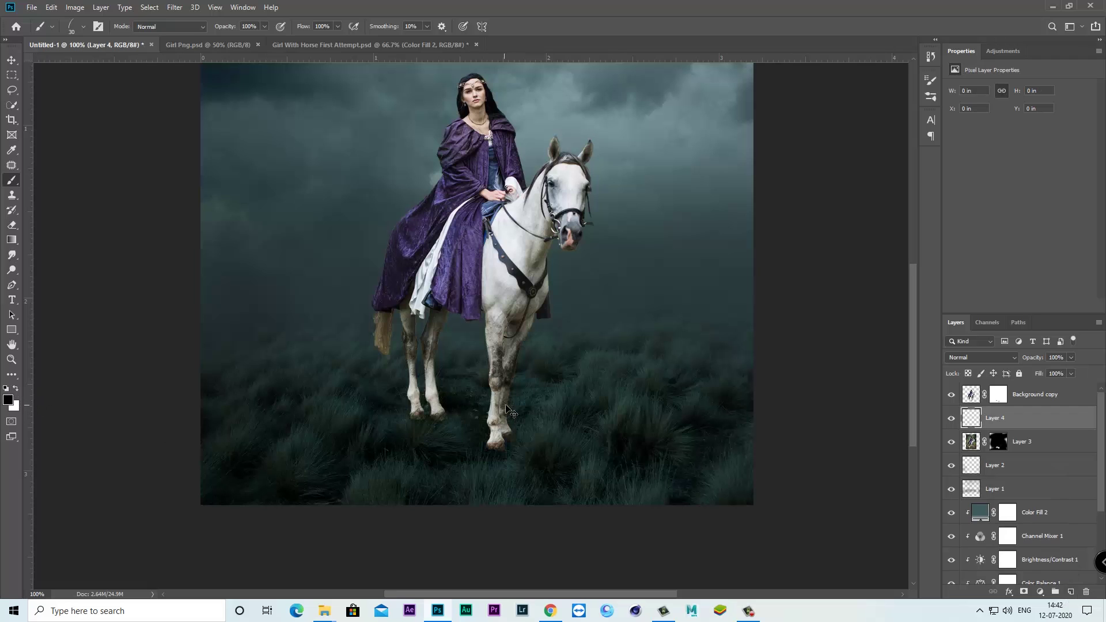
pyautogui.scroll(1, 498, 411)
pyautogui.scroll(1, 498, 411)
pyautogui.moveTo(423, 302); pyautogui.dragTo(435, 267)
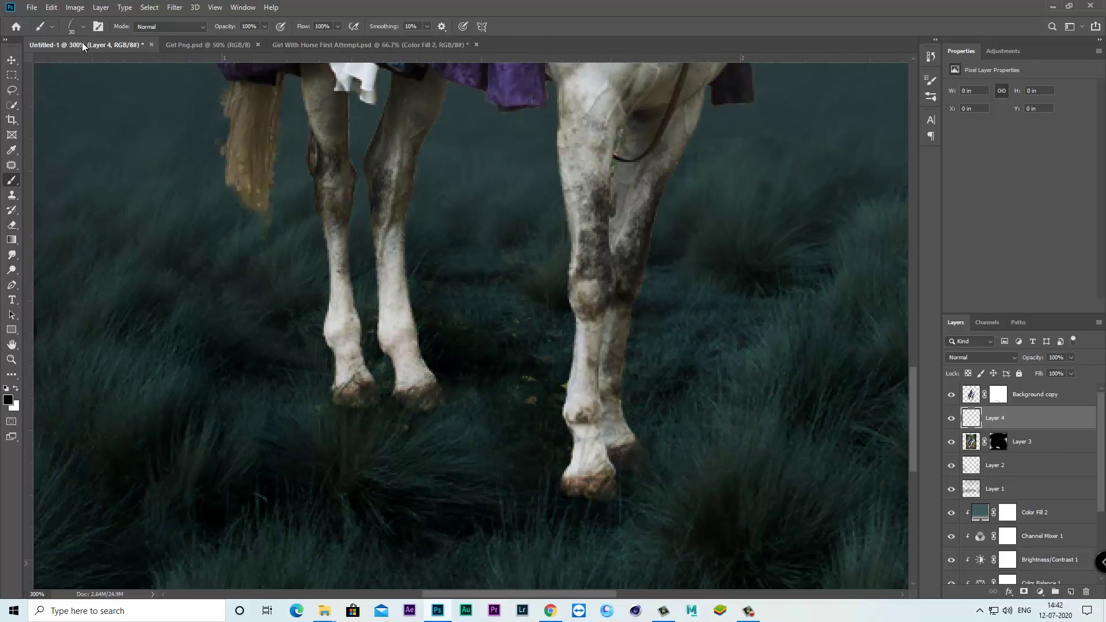
pyautogui.click(83, 27)
pyautogui.click(79, 114)
pyautogui.press('Return')
pyautogui.click(264, 27)
pyautogui.moveTo(234, 38); pyautogui.dragTo(231, 38)
pyautogui.click(337, 27)
# Paint soft low-opacity strokes on Layer 4 around the horse's legs with a 40 px brush
pyautogui.moveTo(425, 395)
pyautogui.mouseDown()
pyautogui.moveTo(580, 383)
pyautogui.moveTo(470, 400)
pyautogui.mouseUp()
pyautogui.press(']')
pyautogui.hotkey('ctrl', '-')
pyautogui.hotkey('ctrl', '-')
pyautogui.hotkey('ctrl', '-')
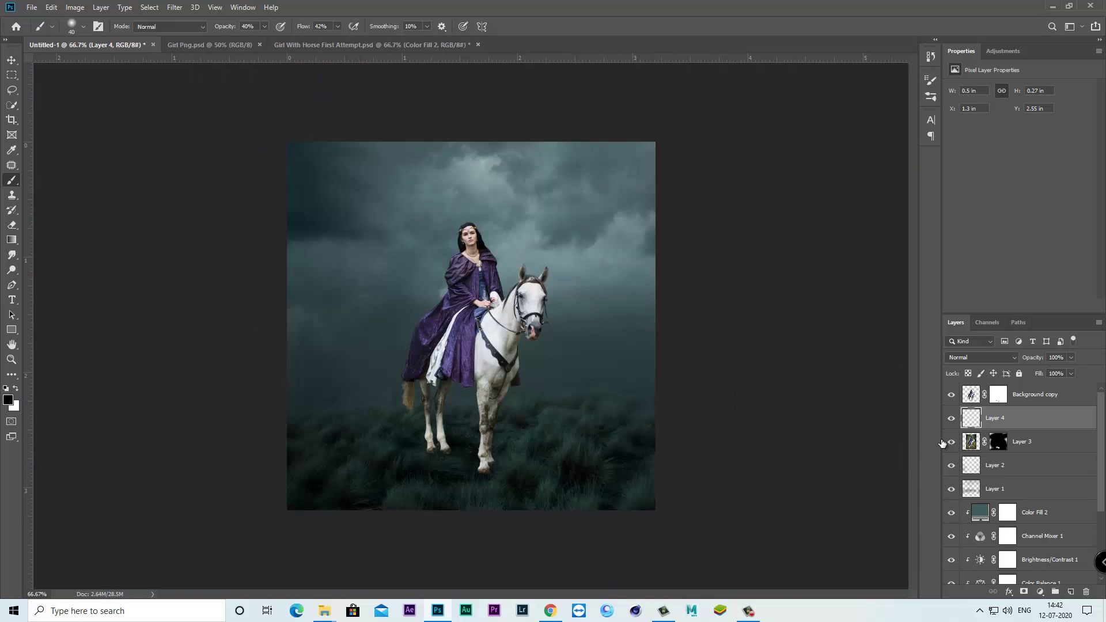
pyautogui.hotkey('ctrl', '+')
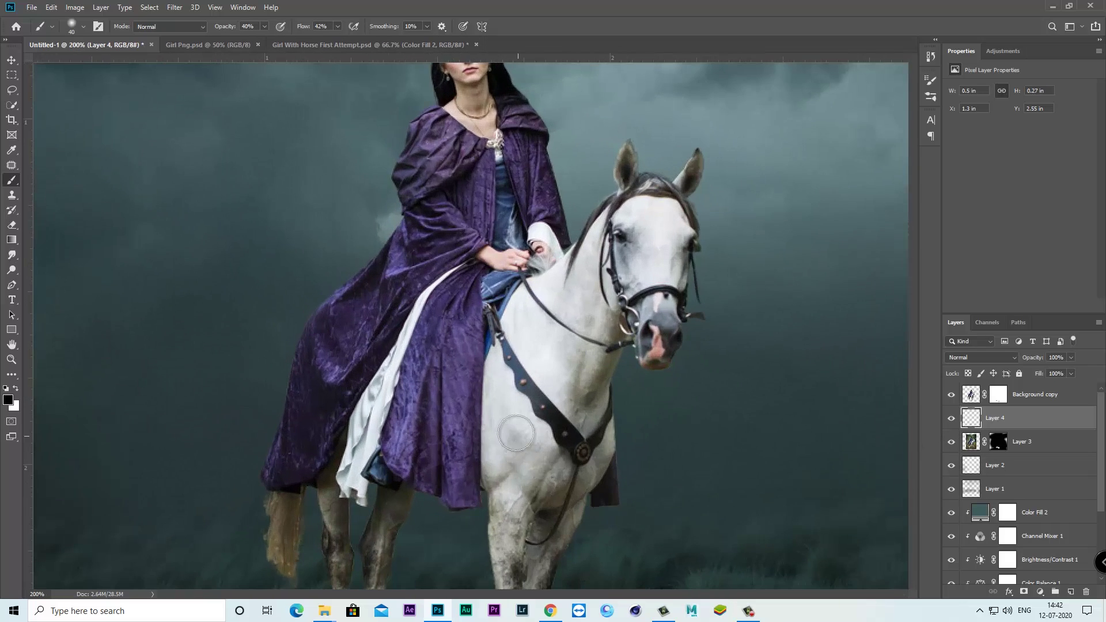
pyautogui.hotkey('ctrl', '+')
pyautogui.scroll(-5, 518, 436)
pyautogui.scroll(-3, 517, 436)
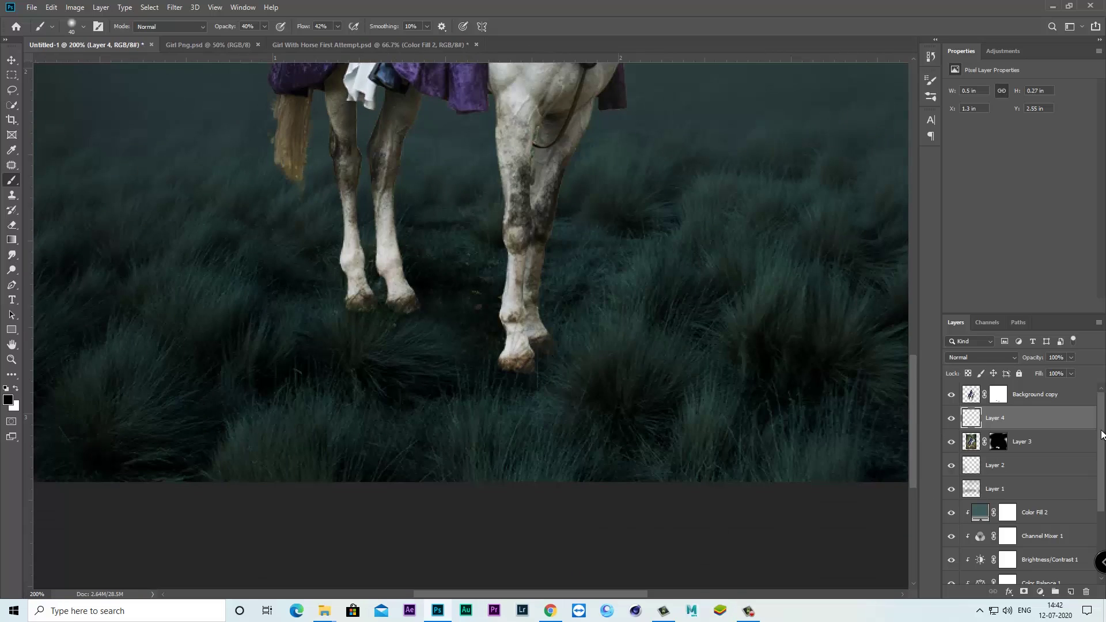
pyautogui.click(1049, 400)
pyautogui.click(1039, 591)
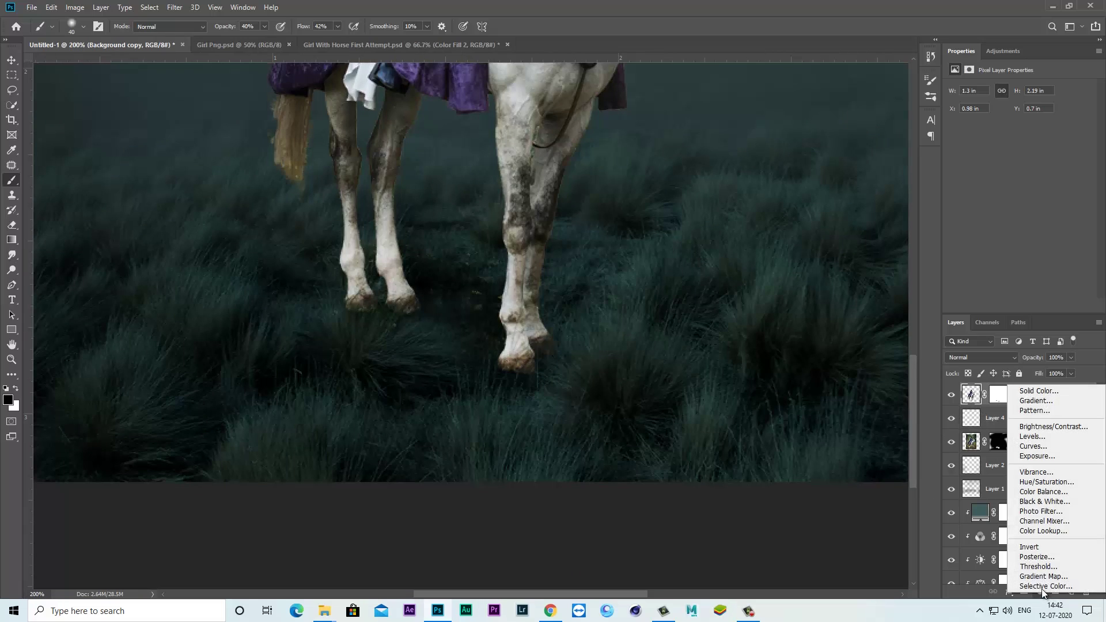
# Add Color Balance 2 clipped to Layer 5 with midtones Cyan -9 and Blue +23
pyautogui.click(1042, 491)
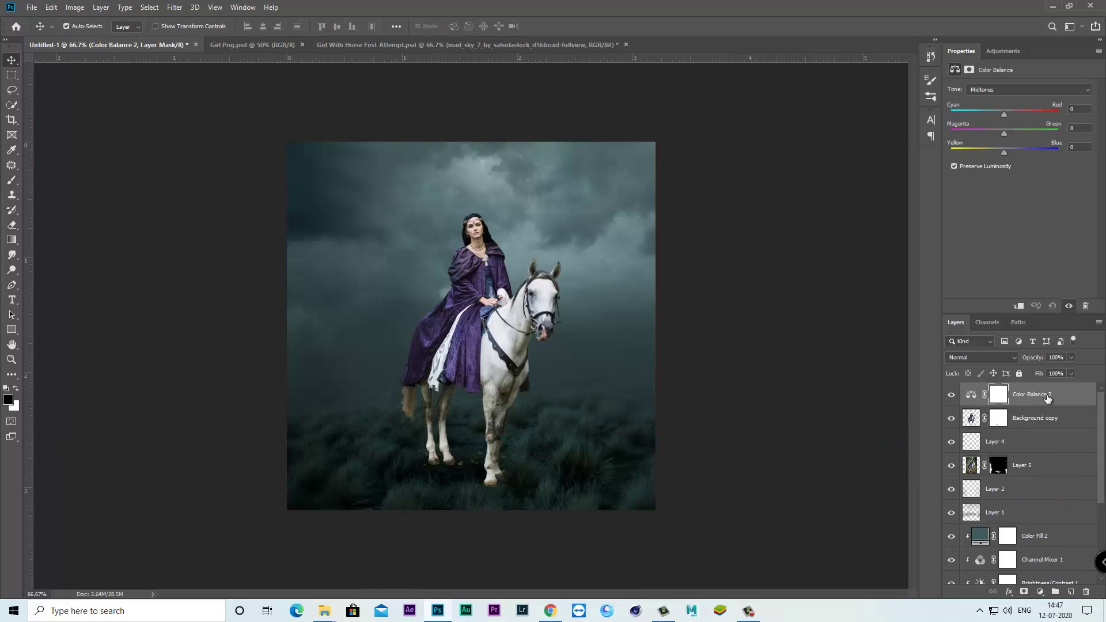
pyautogui.moveTo(1047, 398); pyautogui.dragTo(1038, 444)
pyautogui.click(1018, 306)
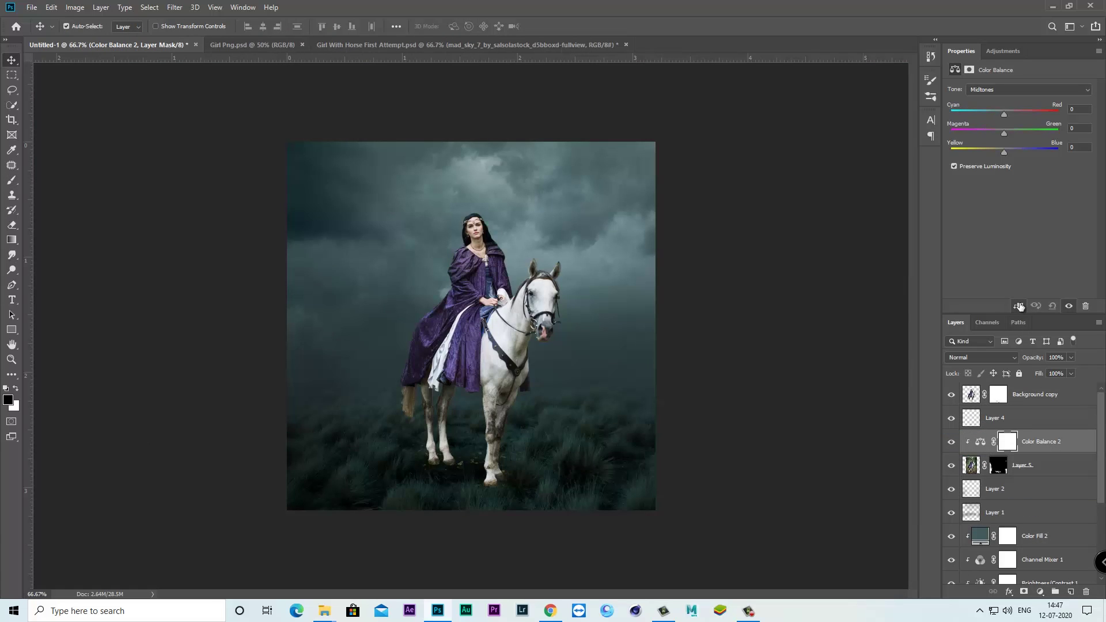
pyautogui.moveTo(1006, 114); pyautogui.dragTo(999, 113)
pyautogui.click(1007, 151)
pyautogui.click(950, 442)
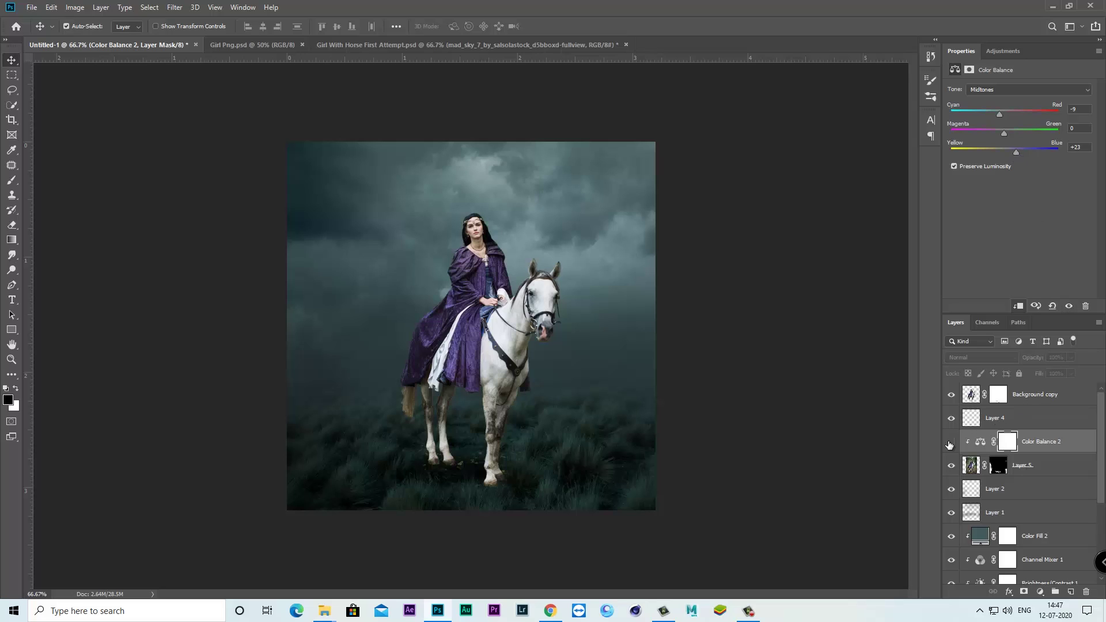
pyautogui.click(950, 442)
# Set the Color Balance 2 shadows to Cyan -5 and Blue +6
pyautogui.click(951, 441)
pyautogui.click(1002, 90)
pyautogui.moveTo(1006, 113); pyautogui.dragTo(1001, 113)
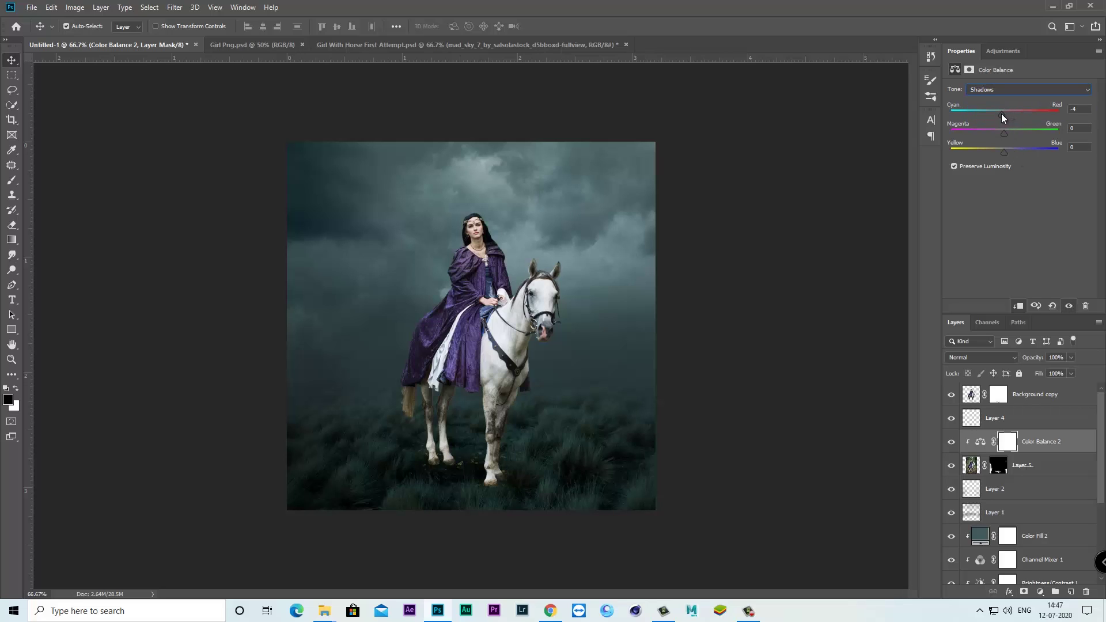
pyautogui.click(1007, 153)
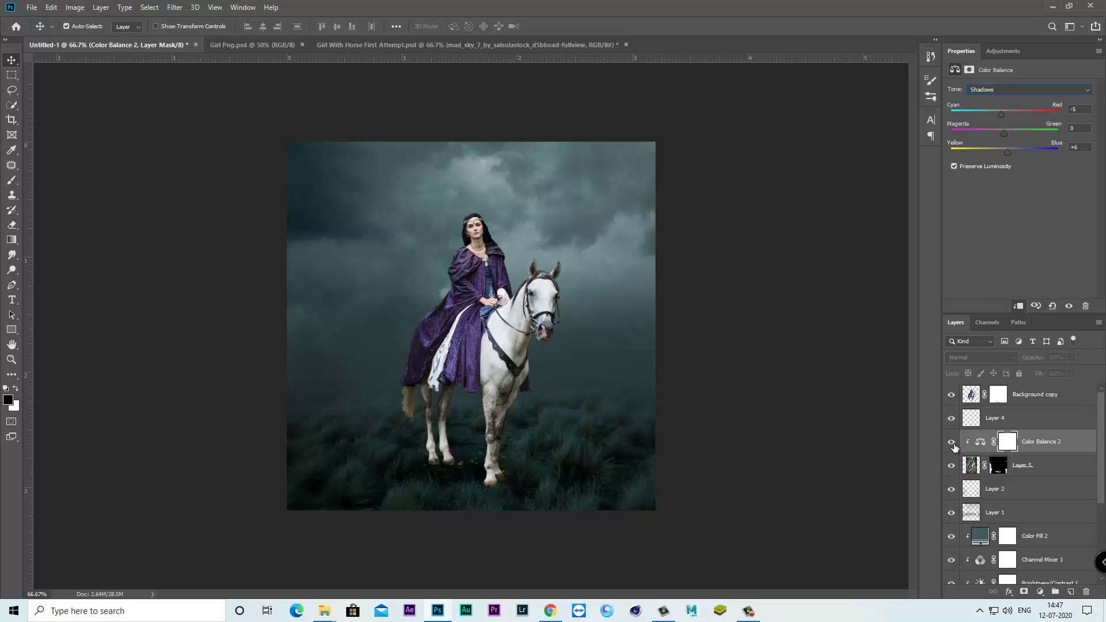
pyautogui.click(1053, 399)
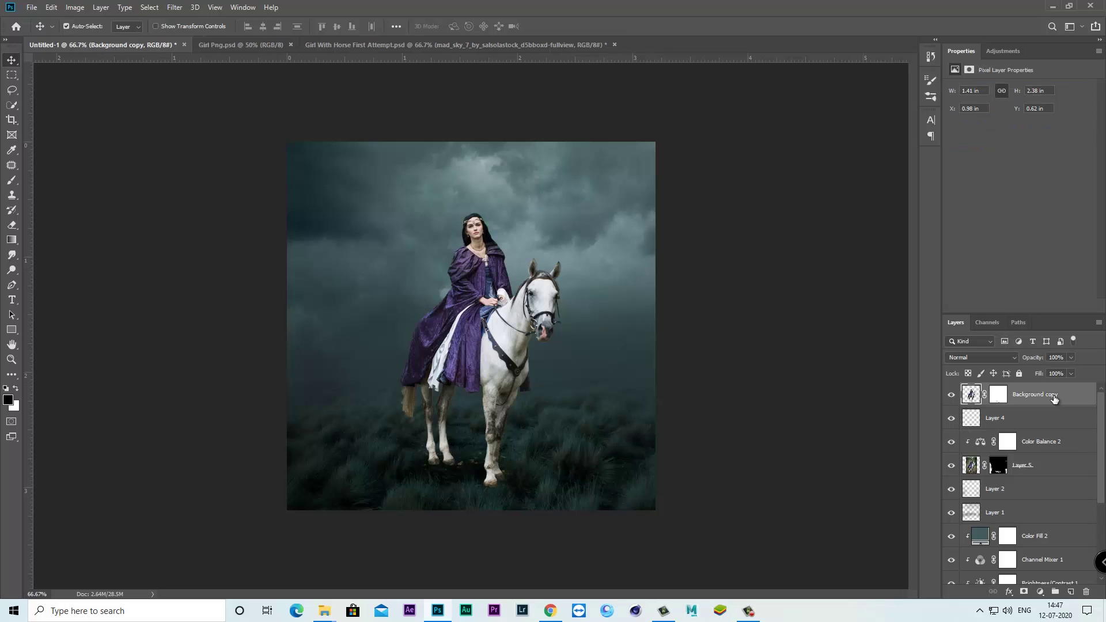
# Clip Levels 1 to Background copy with output white at 152, then add Color Balance 3
pyautogui.click(1039, 592)
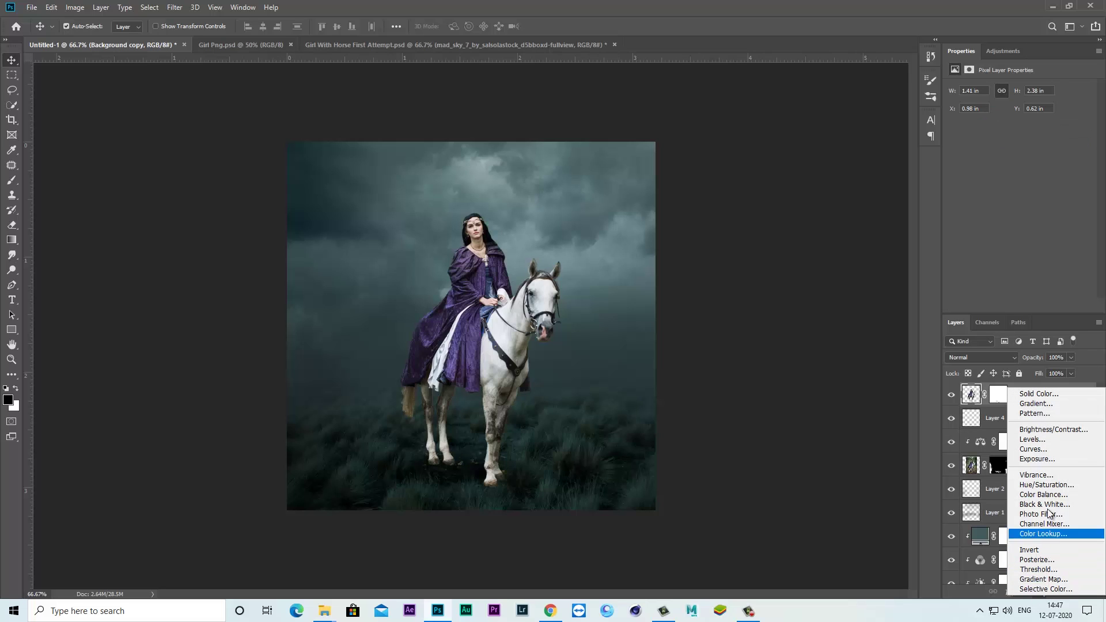
pyautogui.click(1041, 440)
pyautogui.click(1021, 309)
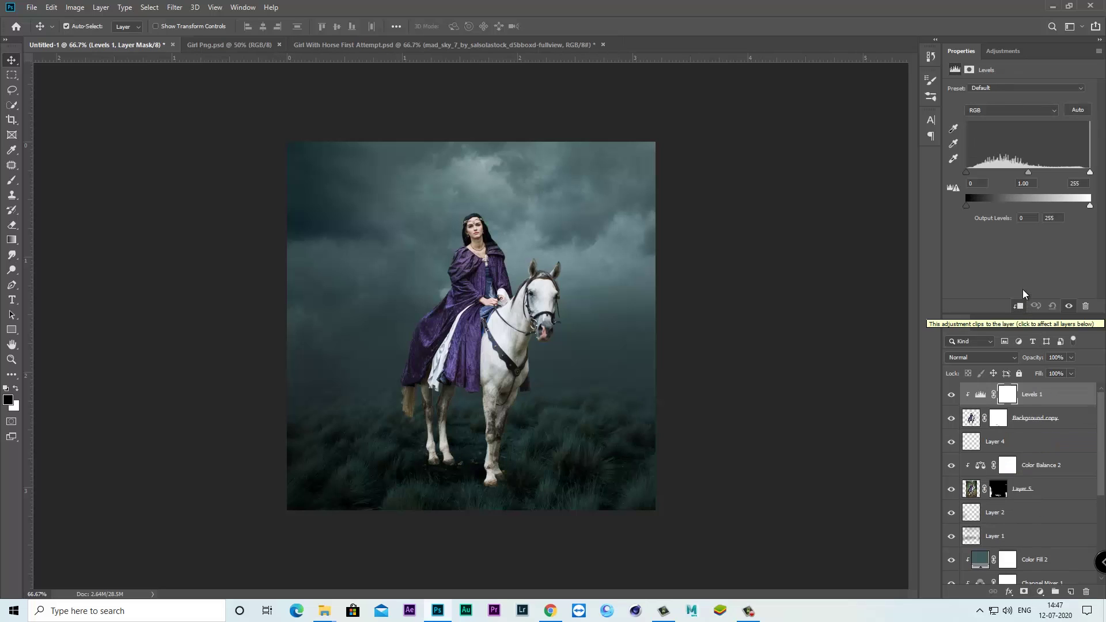
pyautogui.moveTo(1089, 206); pyautogui.dragTo(1037, 206)
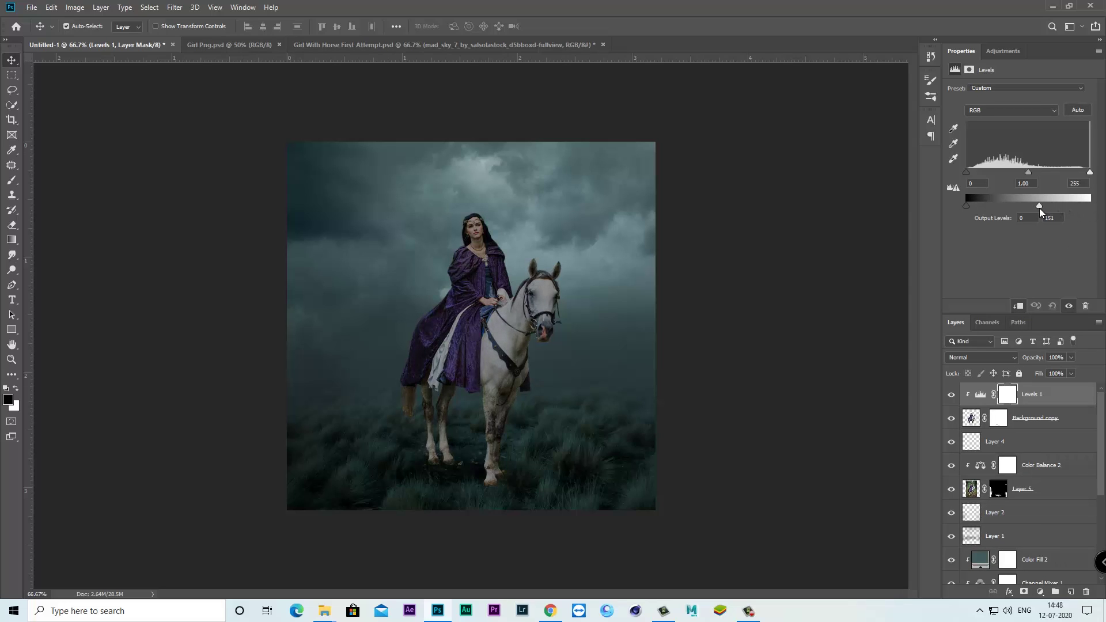
pyautogui.click(951, 395)
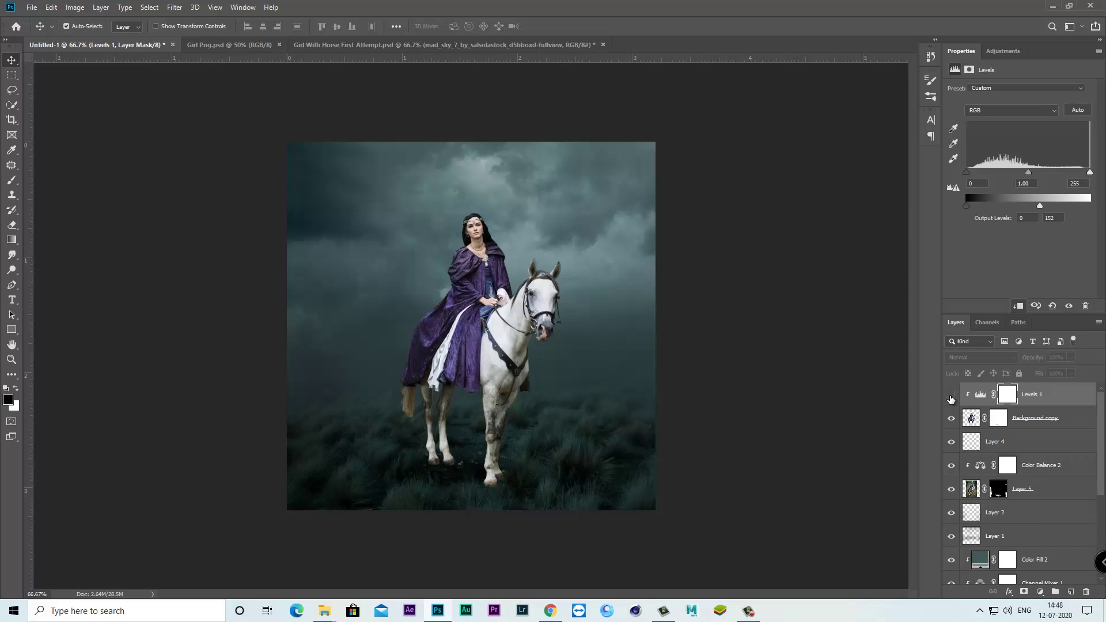
pyautogui.click(951, 395)
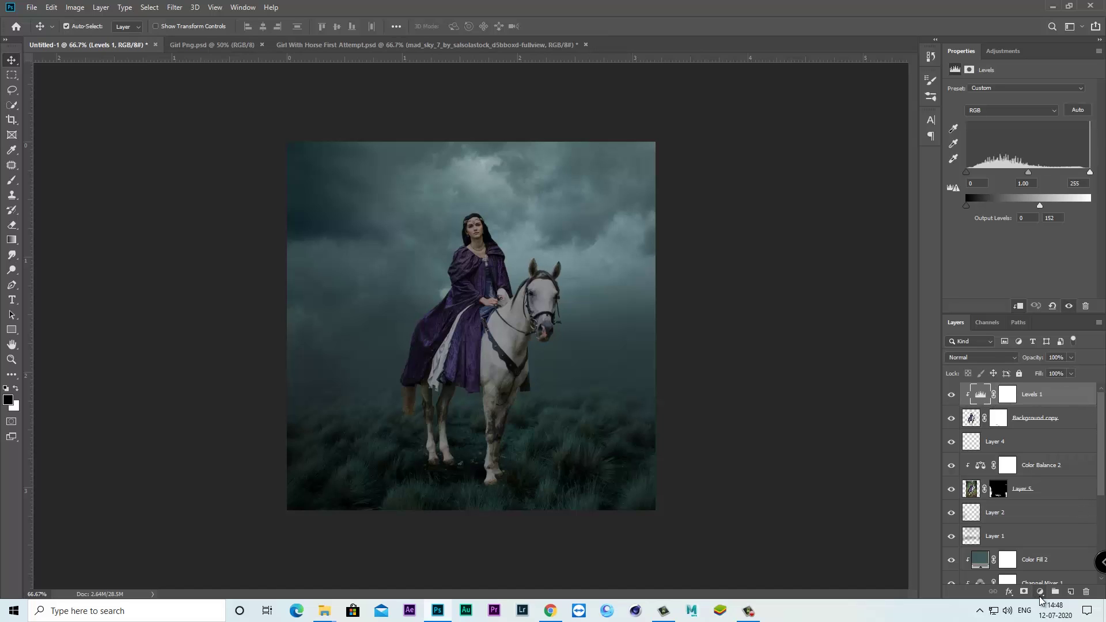
pyautogui.click(1040, 592)
pyautogui.click(1045, 494)
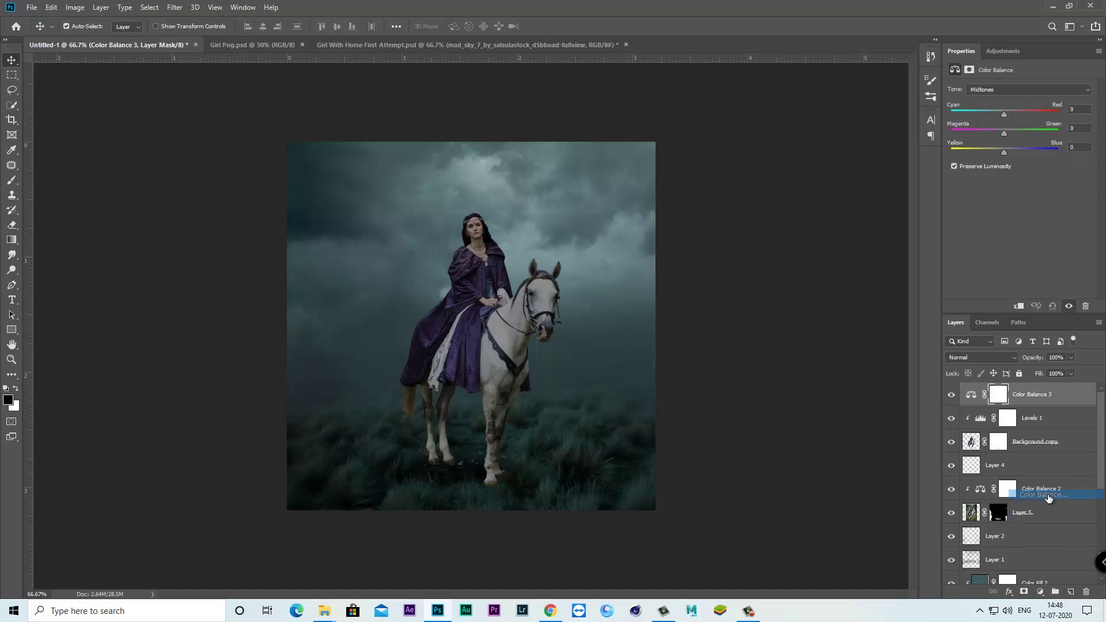
# Clip Color Balance 3 and shift Midtones to -18/+9 and Shadows to -16/+5 toward cyan-blue
pyautogui.click(1018, 308)
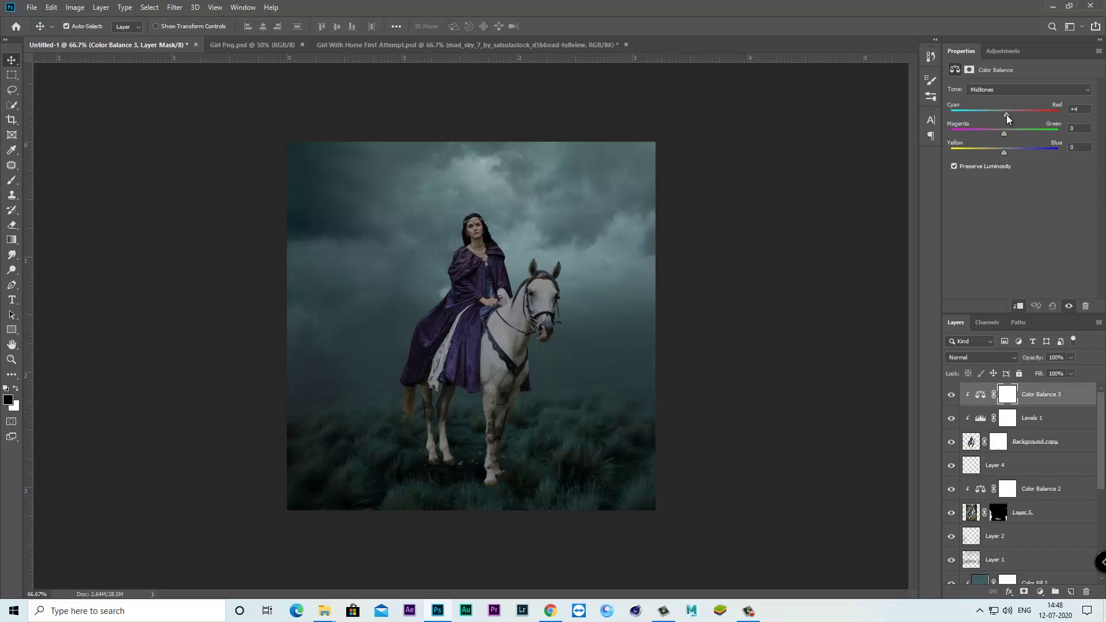
pyautogui.moveTo(1005, 116); pyautogui.dragTo(994, 117)
pyautogui.click(1005, 151)
pyautogui.click(1010, 89)
pyautogui.moveTo(998, 114); pyautogui.dragTo(995, 114)
pyautogui.click(1007, 151)
pyautogui.click(951, 395)
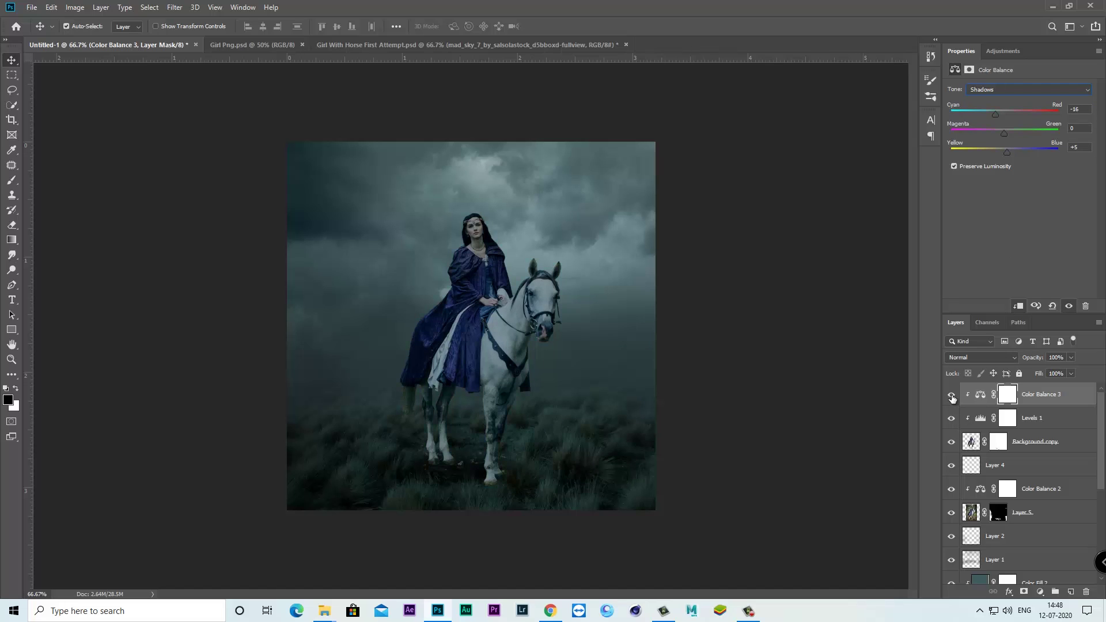
# Fade the Levels 1 darkening with a diagonal gradient on its mask and clip Levels 1
pyautogui.click(1009, 422)
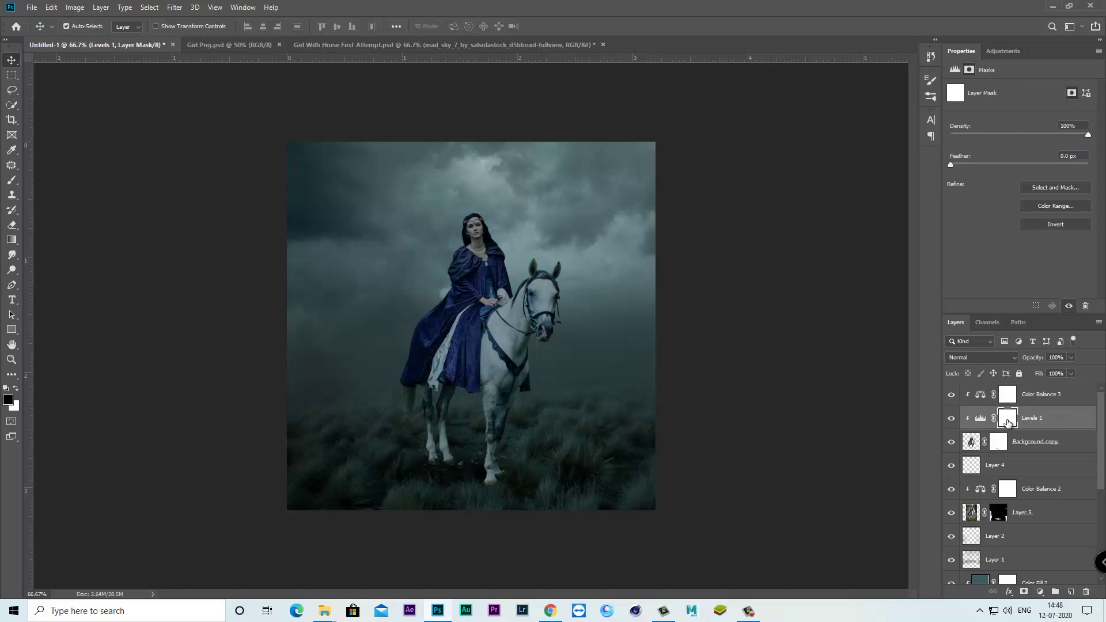
pyautogui.click(12, 239)
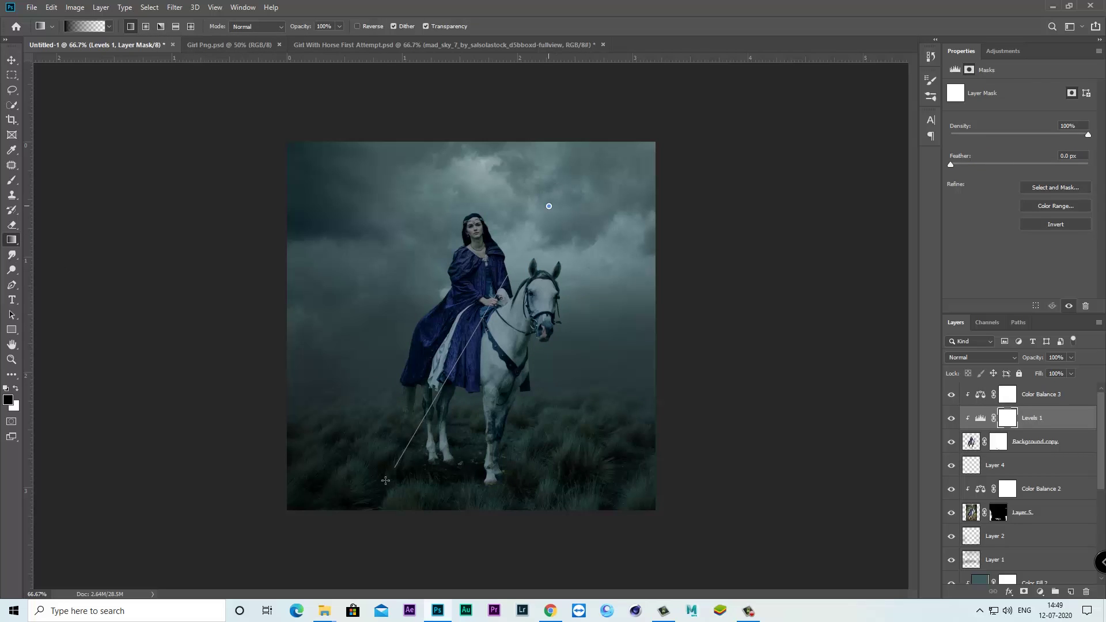
pyautogui.moveTo(532, 254); pyautogui.dragTo(378, 489)
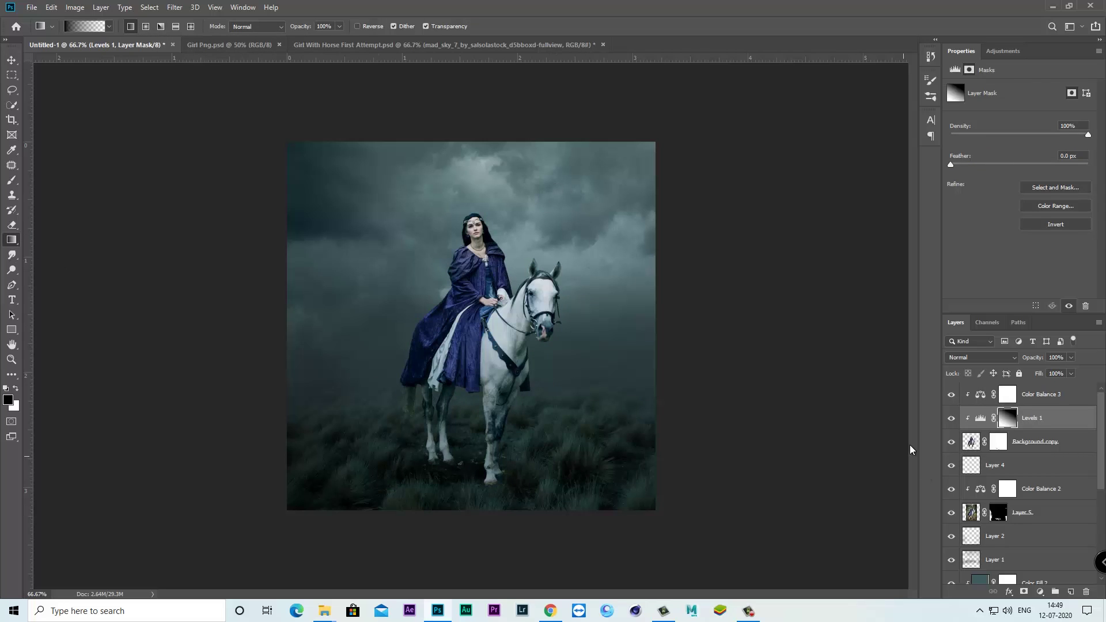
pyautogui.click(951, 418)
pyautogui.hotkey('ctrl', 'alt', 'g')
pyautogui.click(1044, 395)
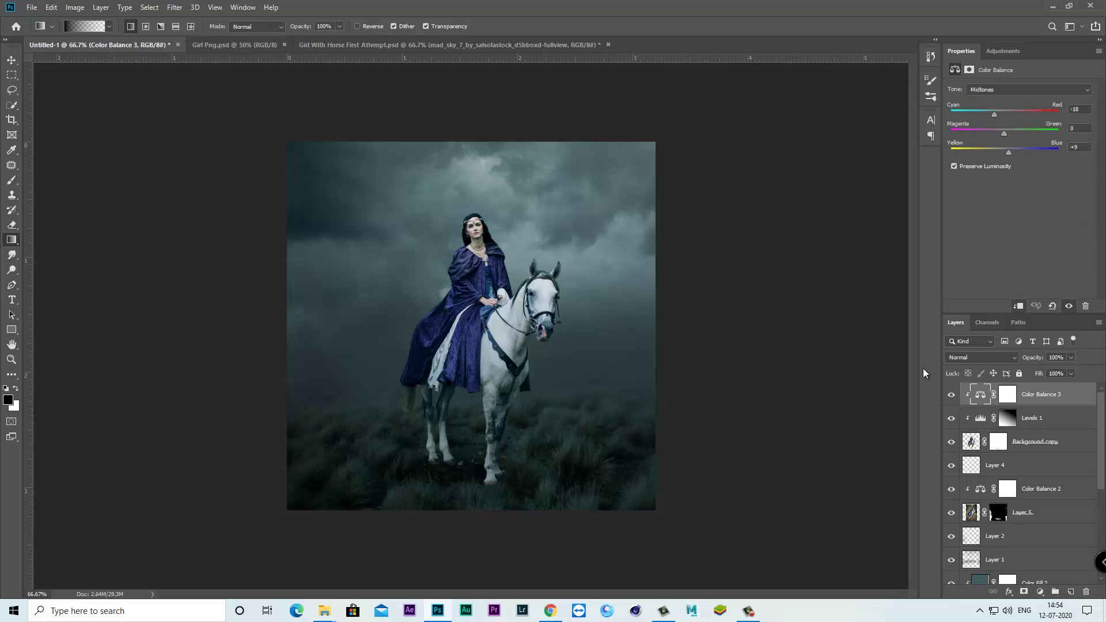
pyautogui.click(32, 8)
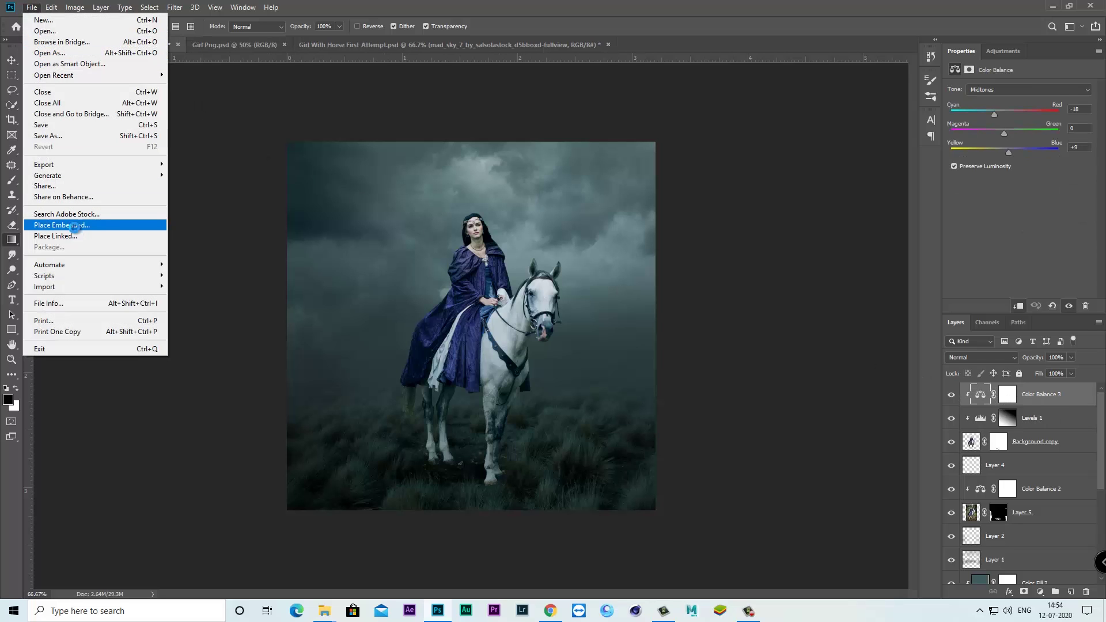
# Place the stormy sky image and resize and reposition it over the scene
pyautogui.click(113, 225)
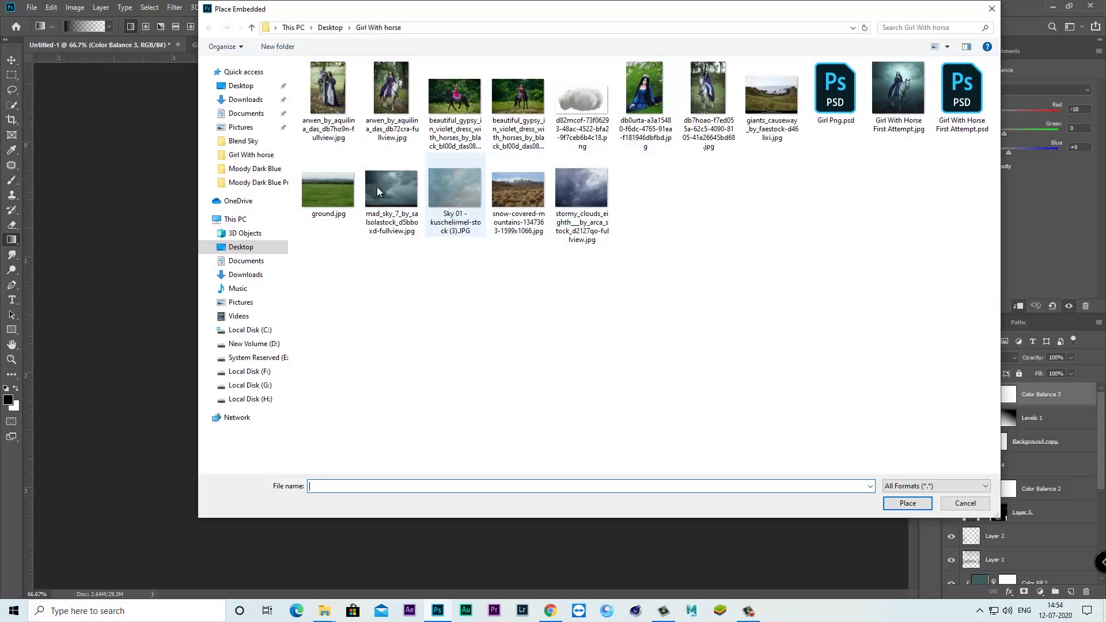
pyautogui.click(378, 189)
pyautogui.click(907, 503)
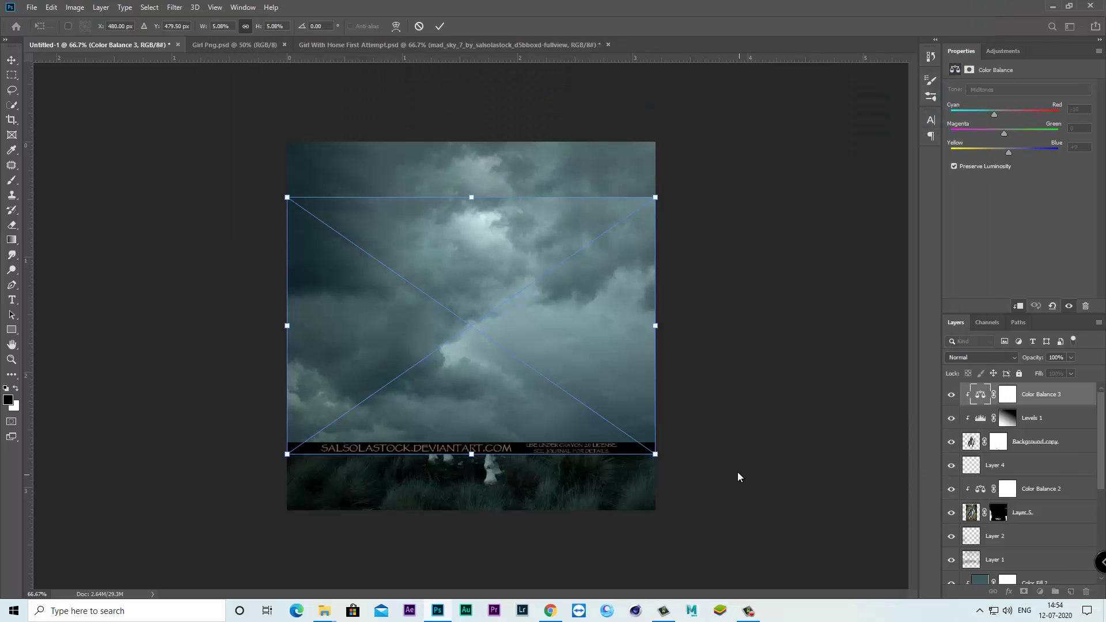
pyautogui.moveTo(655, 455); pyautogui.dragTo(771, 533)
pyautogui.moveTo(694, 385); pyautogui.dragTo(681, 394)
pyautogui.moveTo(770, 543); pyautogui.dragTo(759, 534)
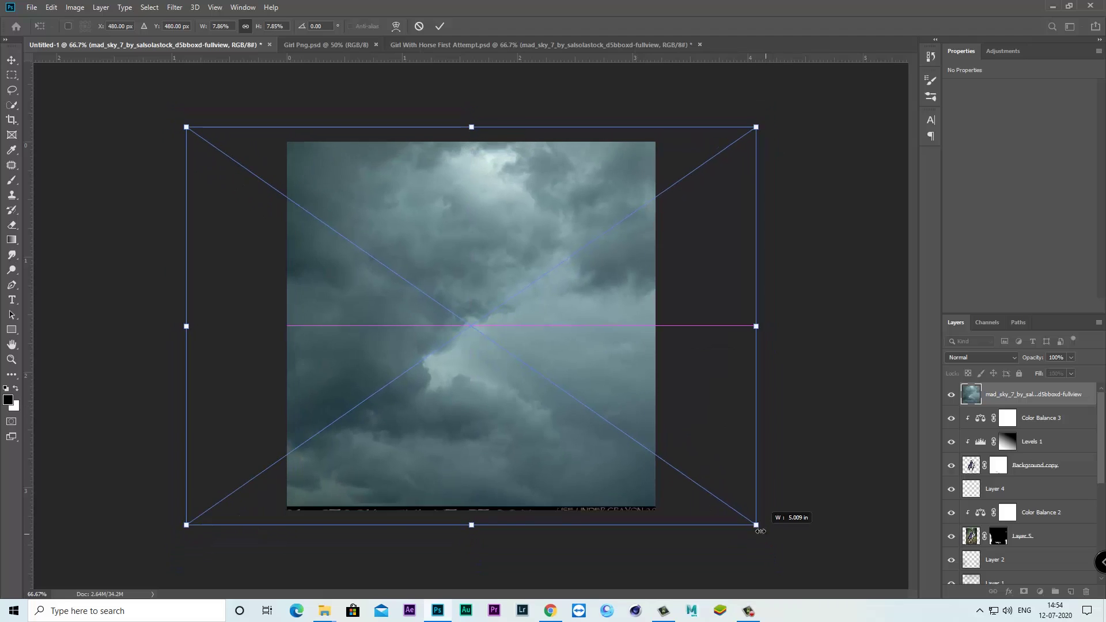
pyautogui.click(440, 26)
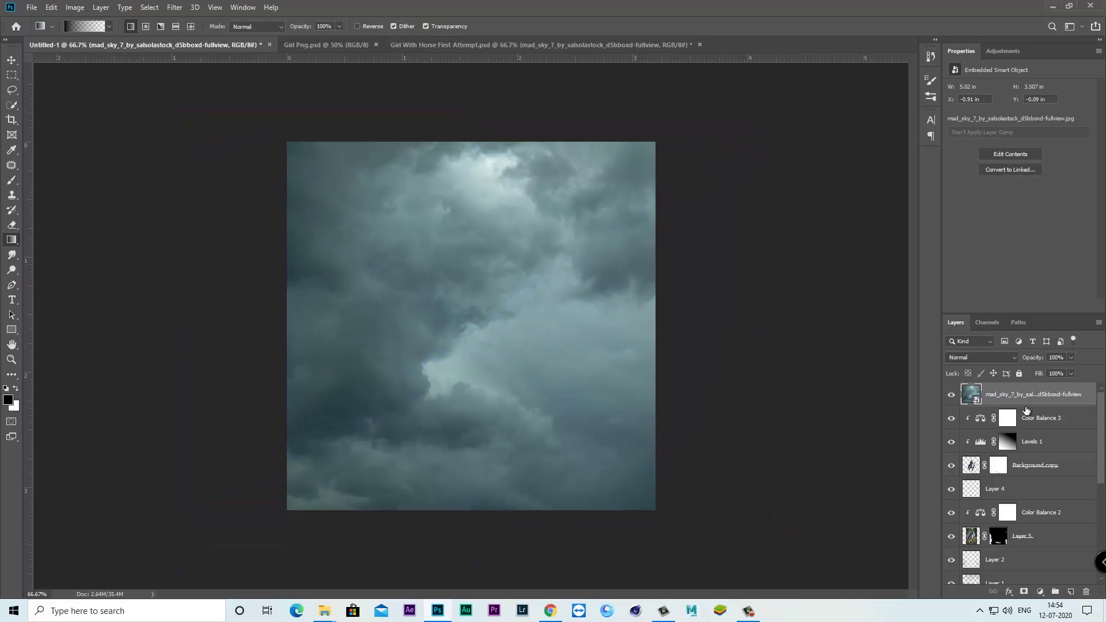
pyautogui.click(950, 395)
# Apply a Gaussian Blur of about 66.8 radius to the sky layer
pyautogui.click(172, 7)
pyautogui.moveTo(180, 138)
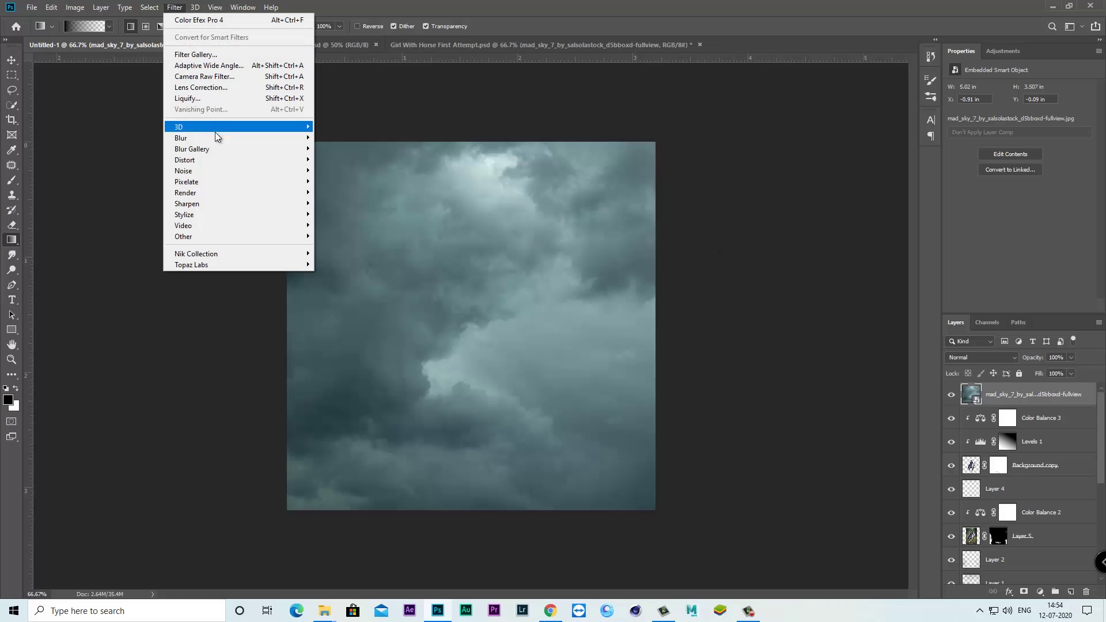
pyautogui.click(346, 180)
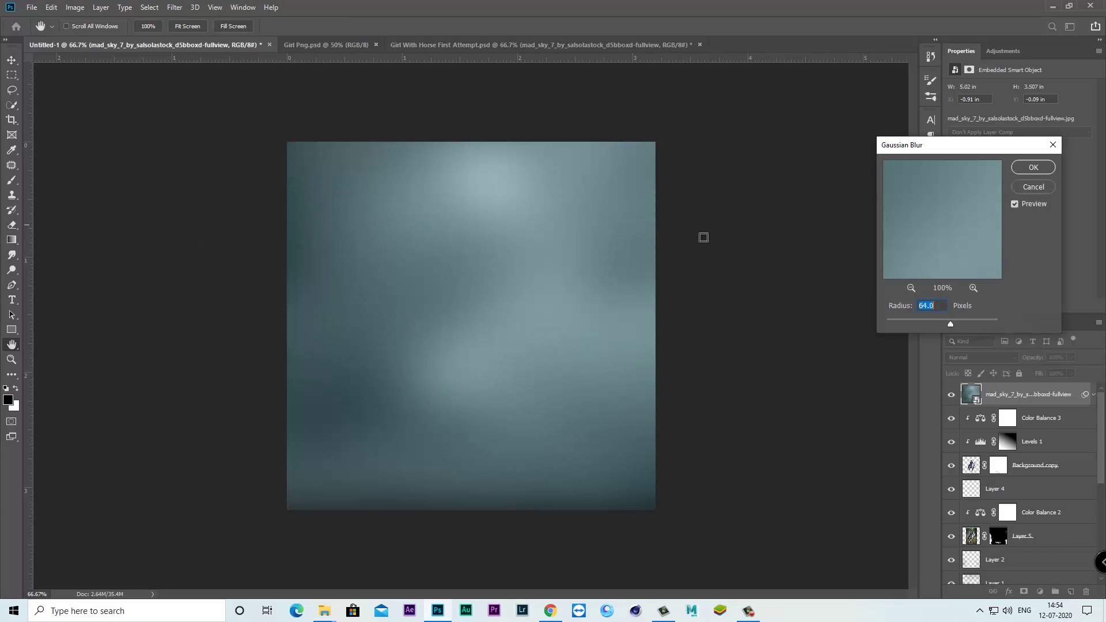
pyautogui.click(951, 326)
pyautogui.click(1018, 165)
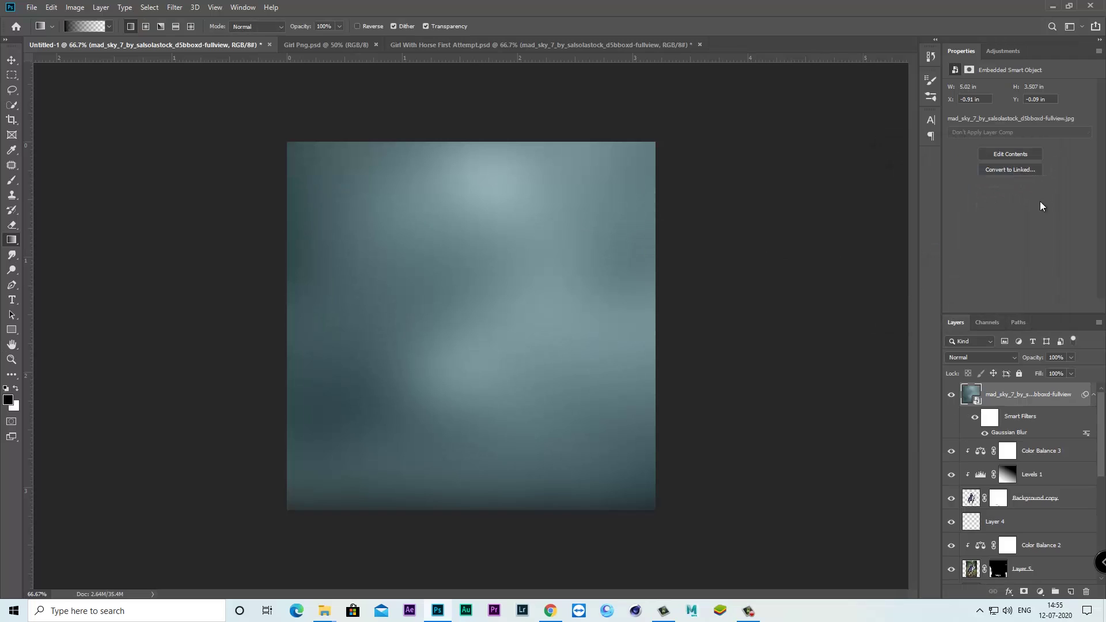
pyautogui.click(1093, 397)
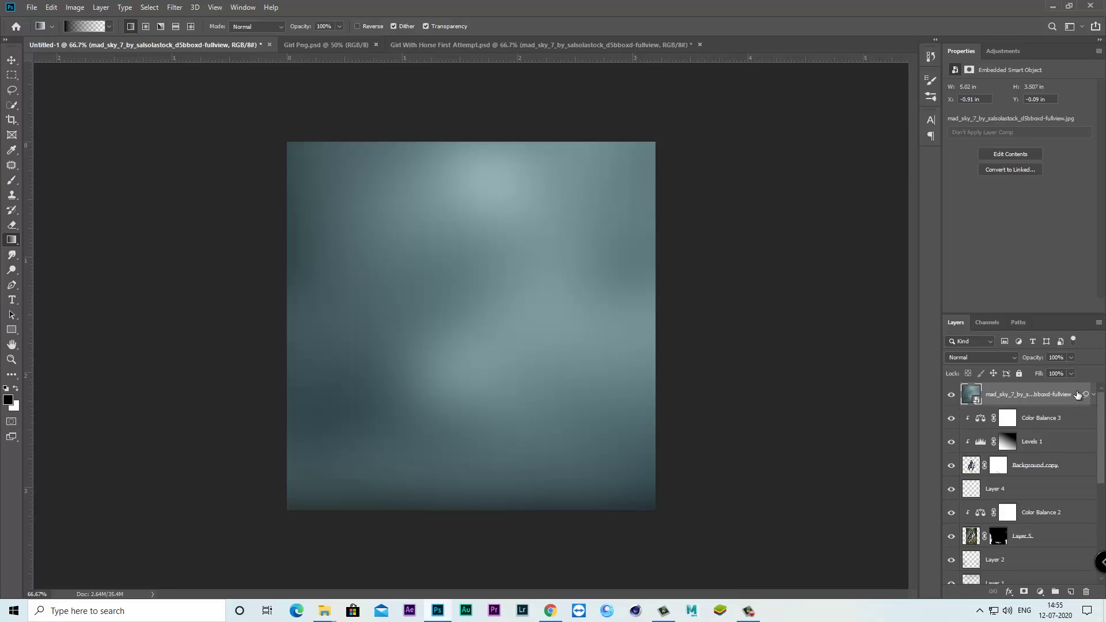
# Blend the sky layer in Soft Light at 67% opacity
pyautogui.click(976, 356)
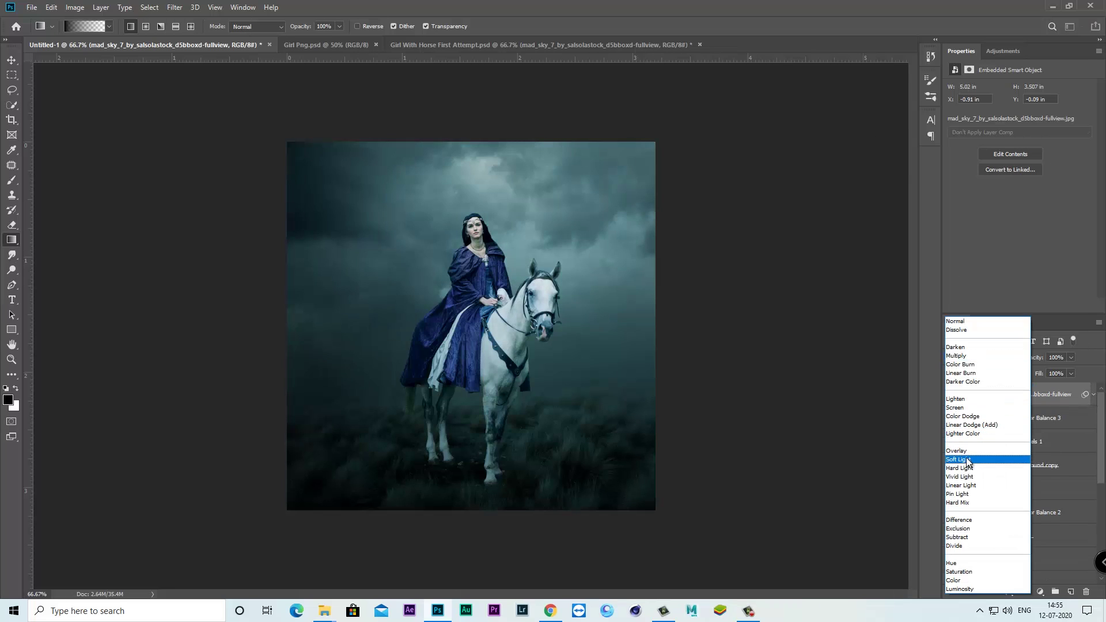
pyautogui.click(967, 459)
pyautogui.click(1071, 358)
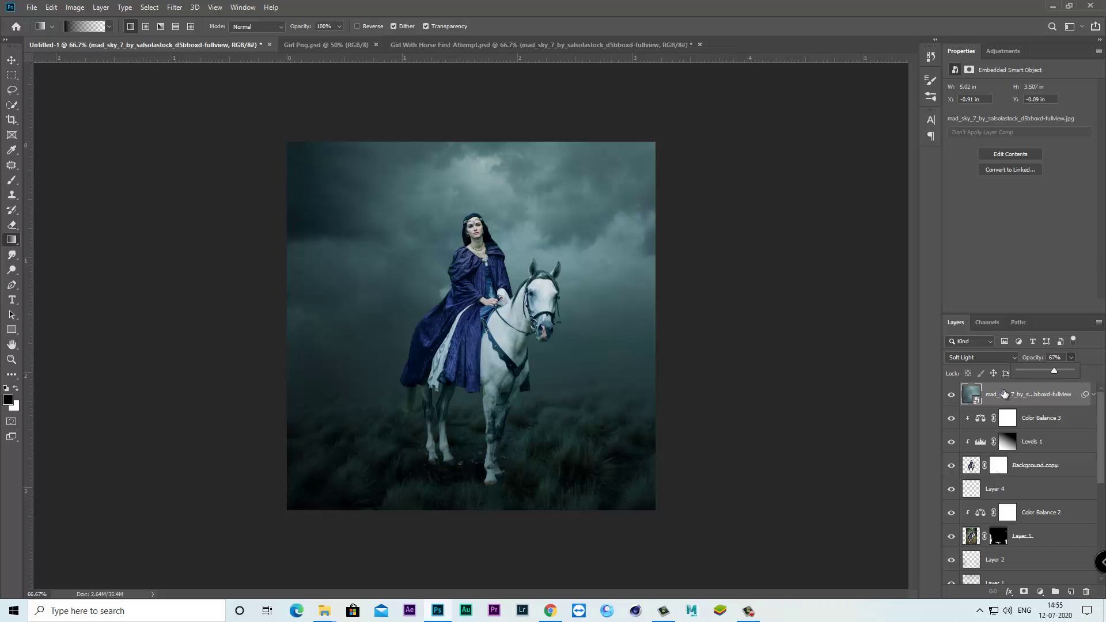
pyautogui.click(951, 395)
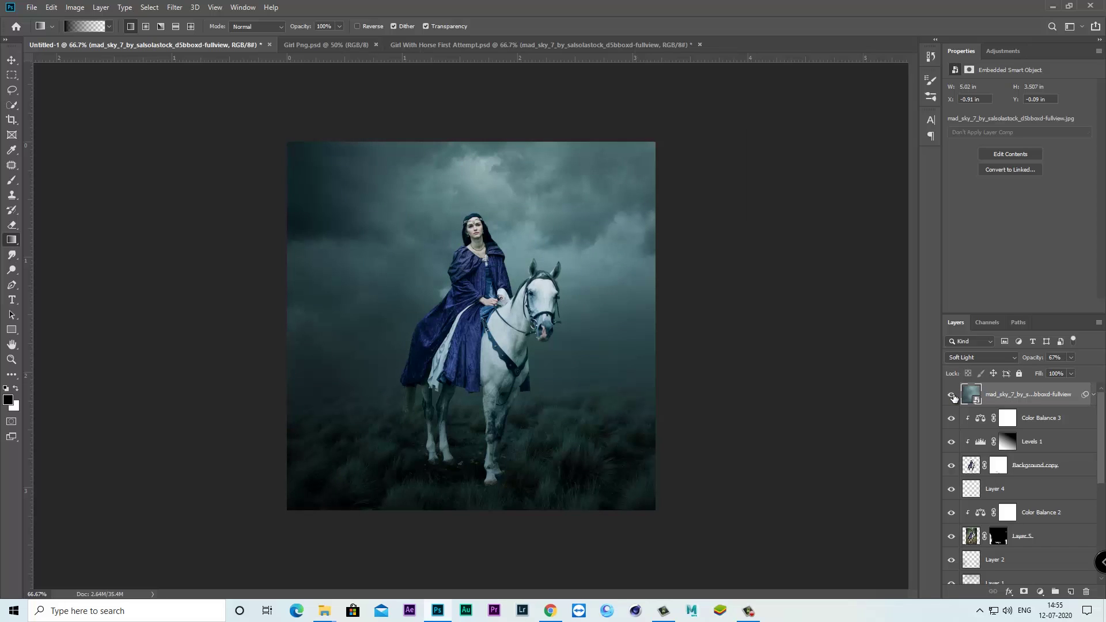
# Add a Photo Filter adjustment tinted #567d85 at about 34% density
pyautogui.click(1040, 592)
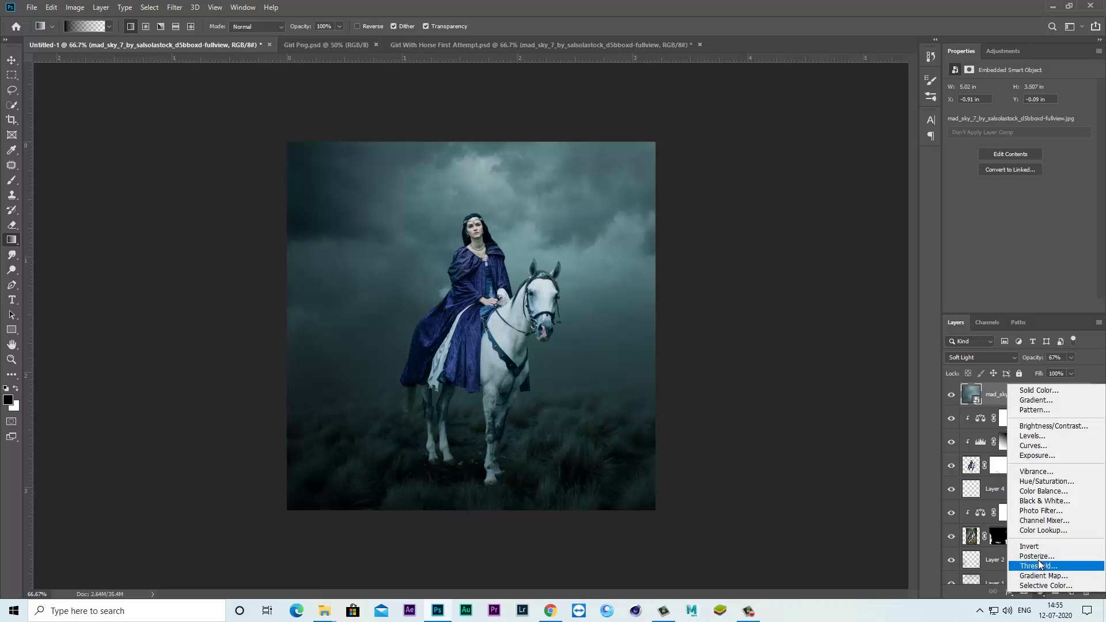
pyautogui.click(1039, 510)
pyautogui.click(985, 105)
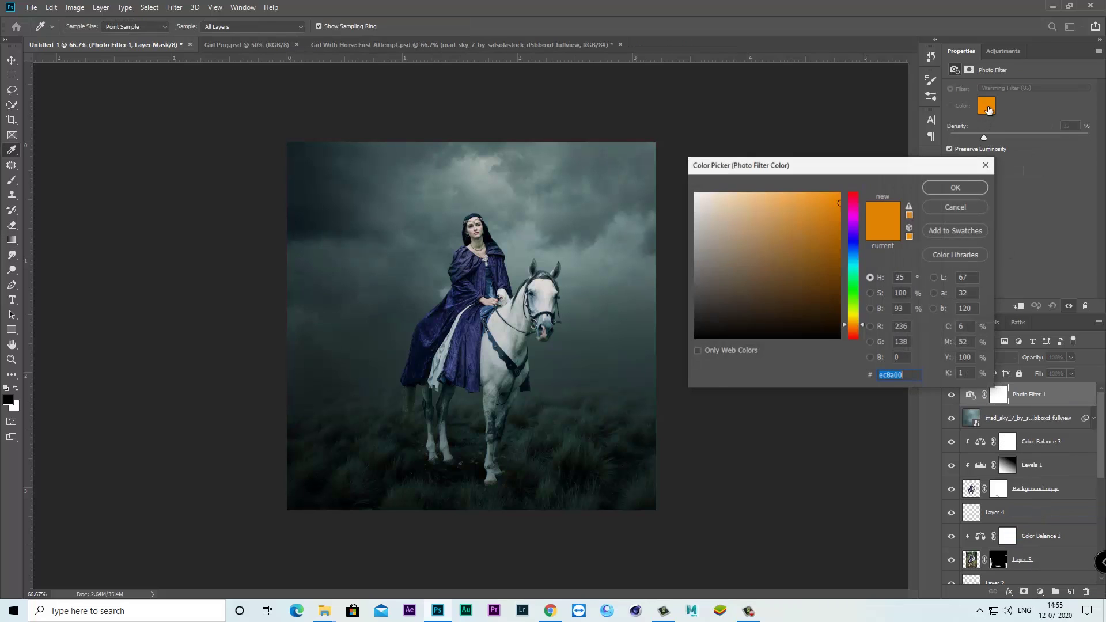
pyautogui.write('567d85')
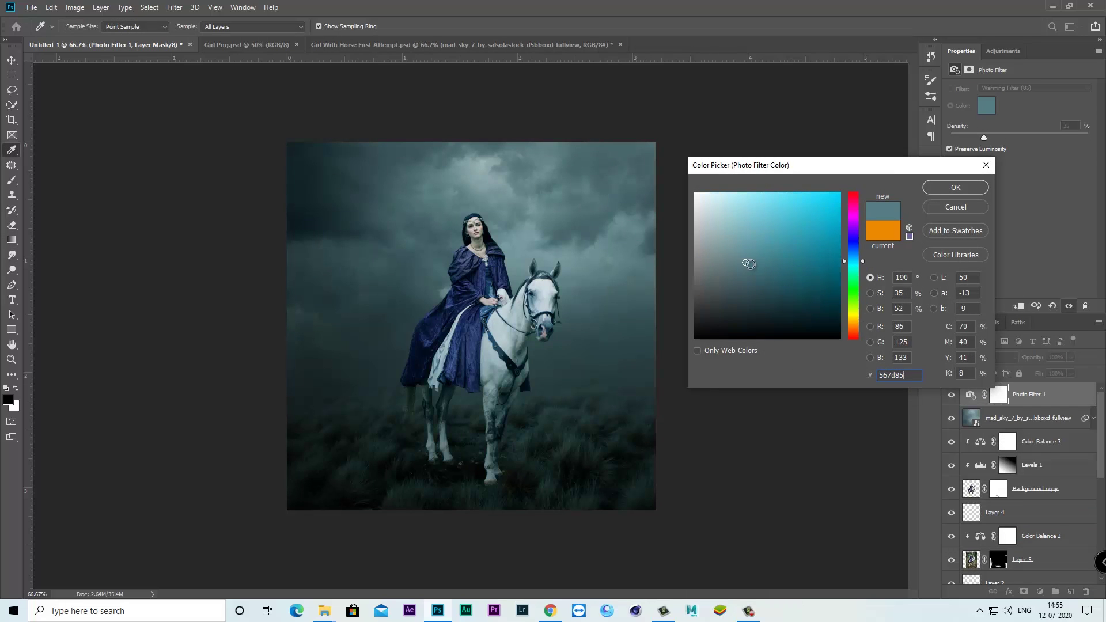
pyautogui.click(950, 187)
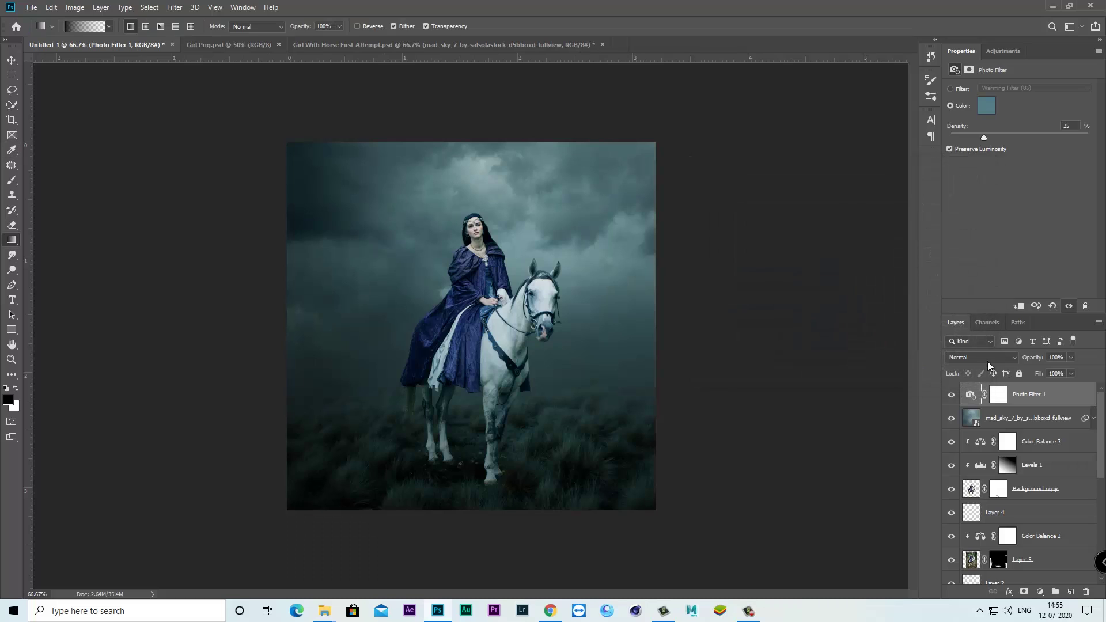
pyautogui.moveTo(990, 137); pyautogui.dragTo(973, 143)
pyautogui.hotkey('shift', 'g')
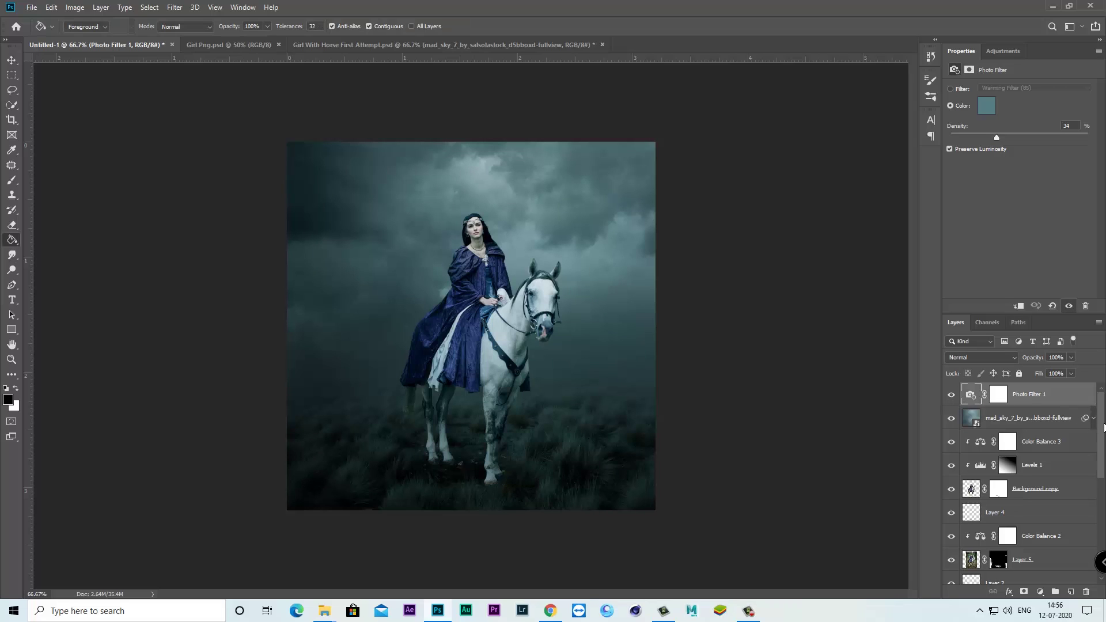
# Add a new empty layer directly above Layer 2
pyautogui.moveTo(1100, 423); pyautogui.dragTo(1089, 489)
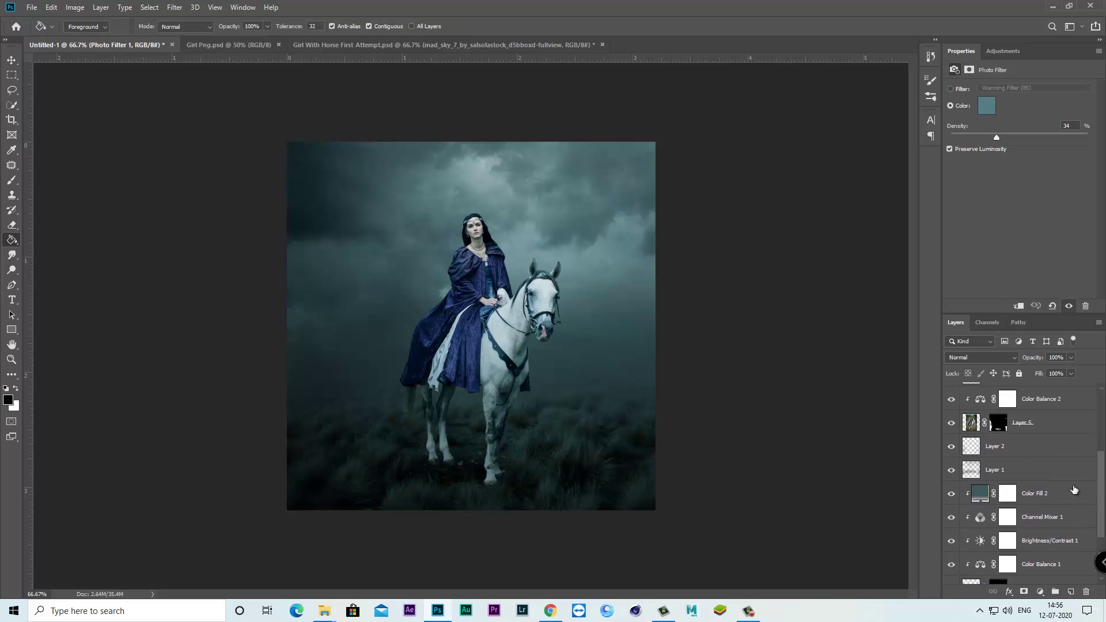
pyautogui.click(951, 469)
pyautogui.click(1026, 469)
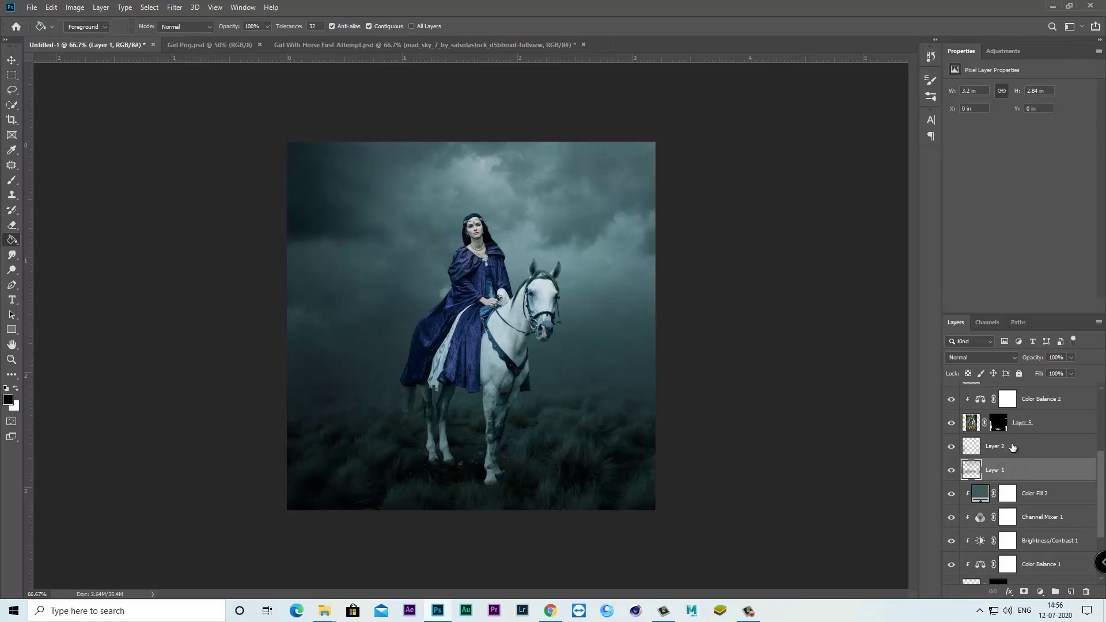
pyautogui.click(1026, 448)
pyautogui.click(1070, 593)
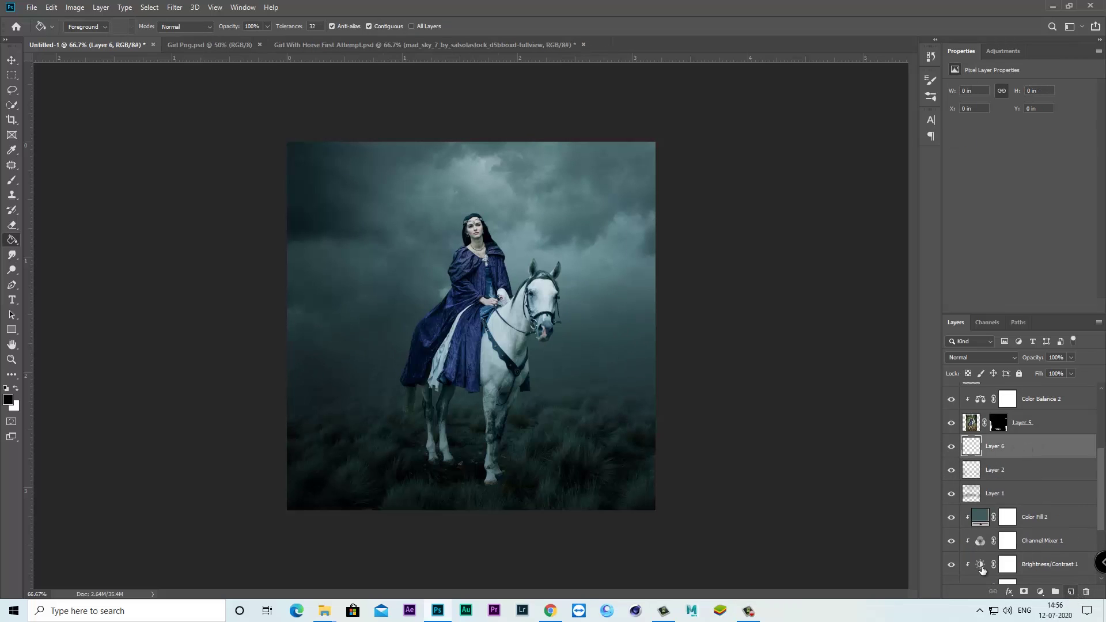
# Set up a white soft round brush at 600 px with full opacity and flow
pyautogui.click(16, 390)
pyautogui.moveTo(12, 180); pyautogui.dragTo(54, 183)
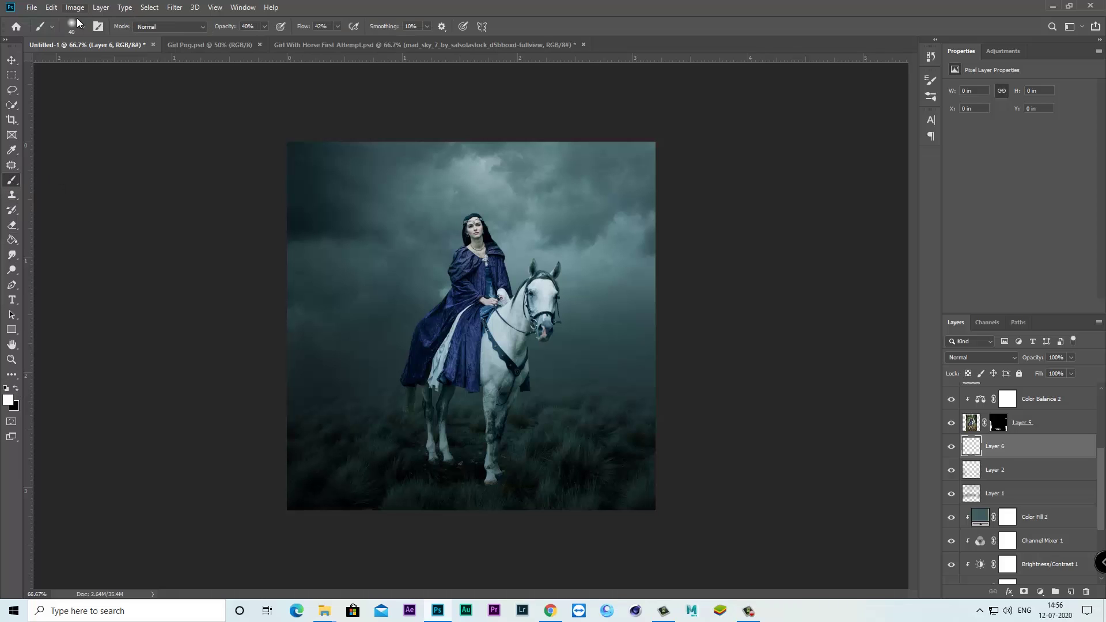
pyautogui.click(74, 26)
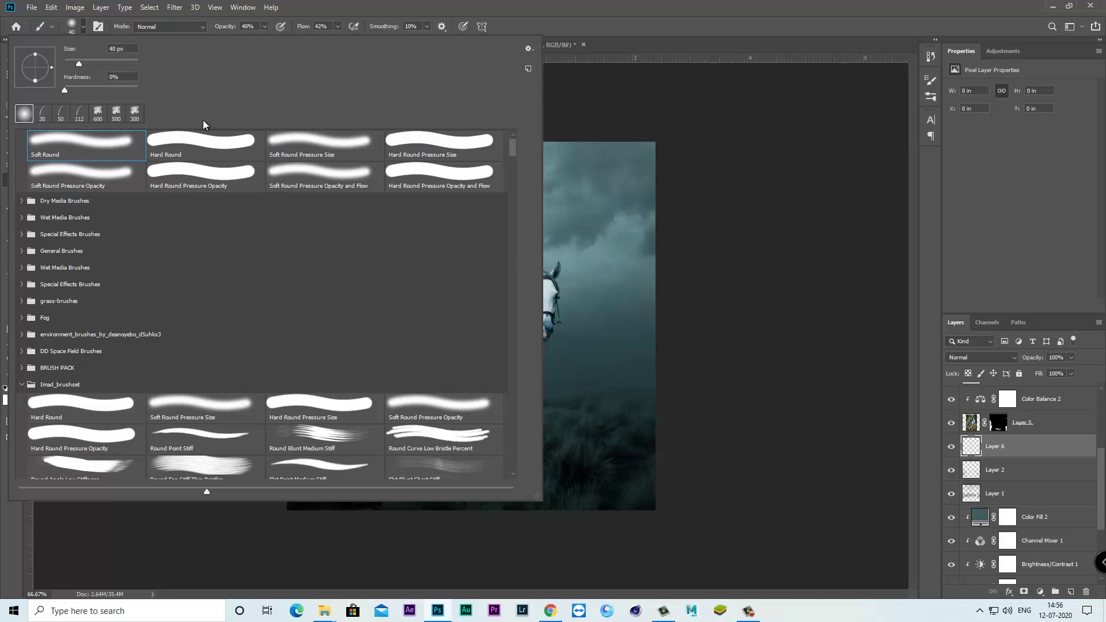
pyautogui.click(399, 12)
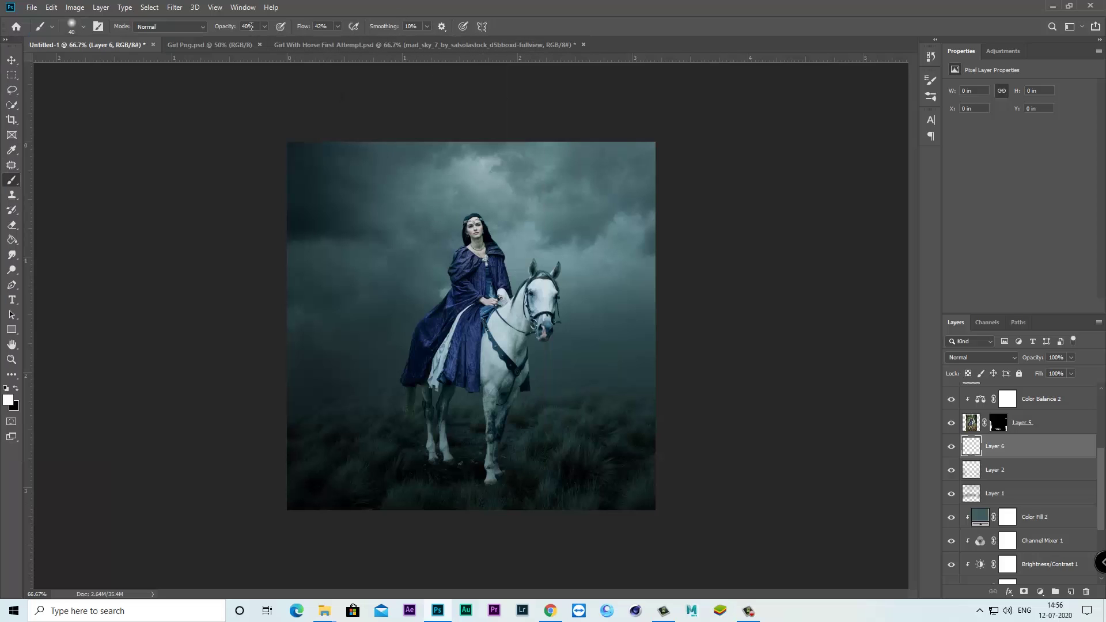
pyautogui.click(338, 27)
pyautogui.click(554, 214)
pyautogui.click(69, 32)
pyautogui.moveTo(90, 61); pyautogui.dragTo(102, 61)
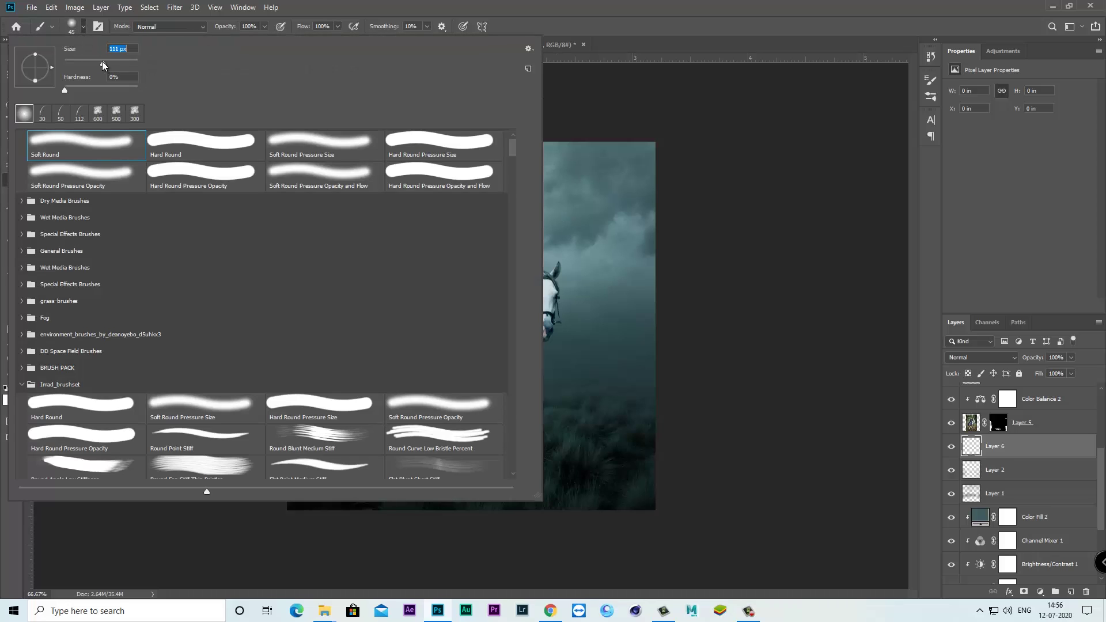
pyautogui.write('600')
pyautogui.press('Return')
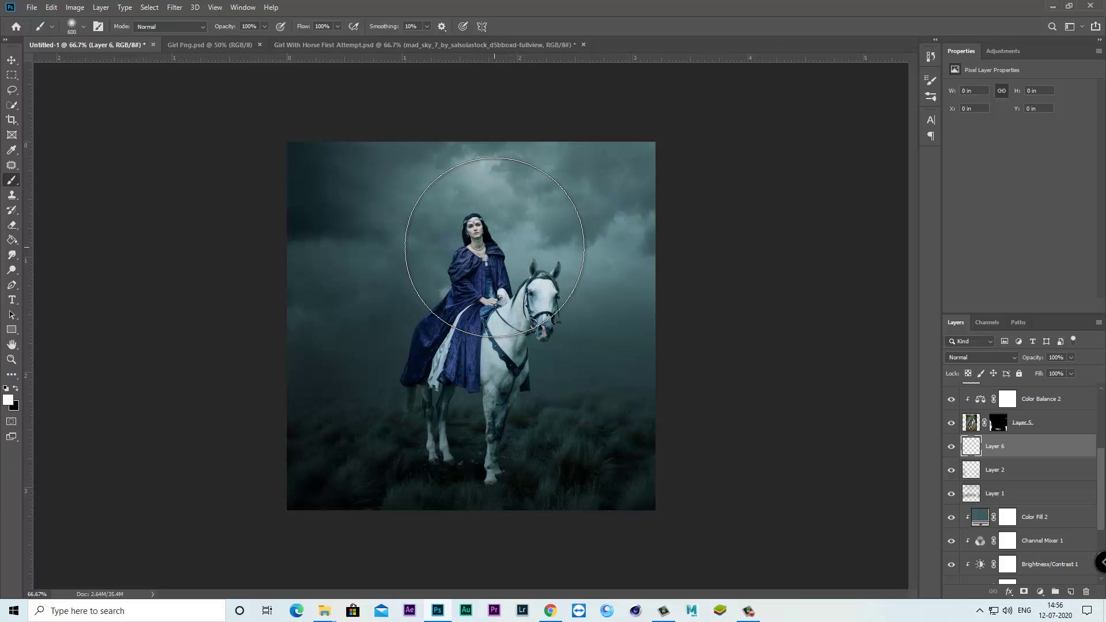
# Paint a white glow behind the rider and blend the layer in Overlay
pyautogui.moveTo(494, 247); pyautogui.dragTo(533, 277)
pyautogui.hotkey('ctrl', 'z')
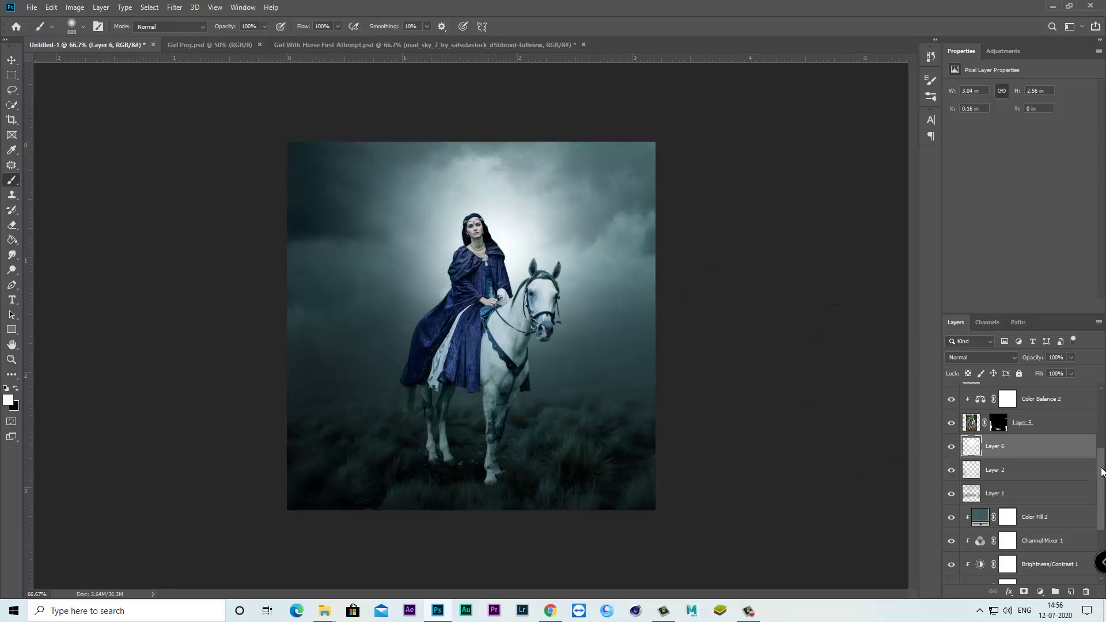
pyautogui.click(978, 358)
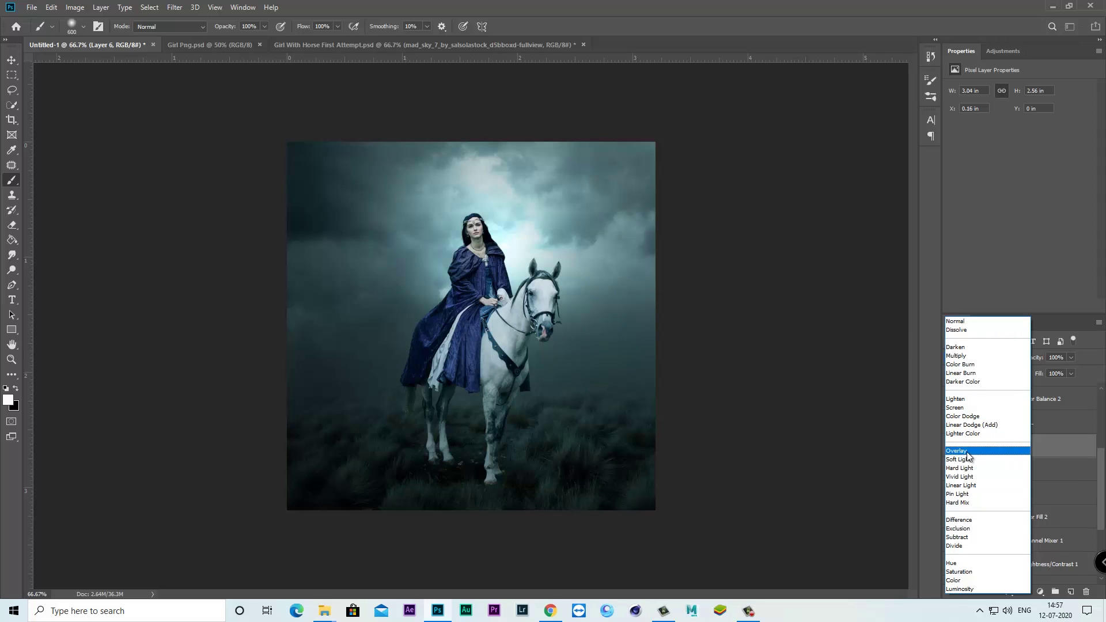
pyautogui.click(967, 453)
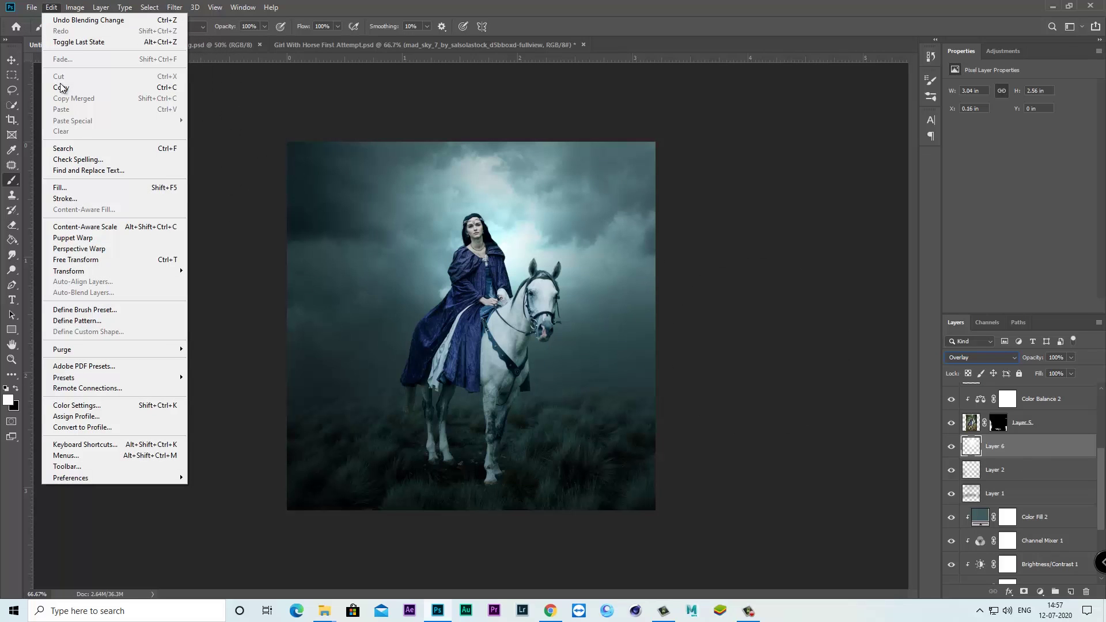
# Enlarge the glow layer to about 118% from its centre with Free Transform
pyautogui.click(77, 260)
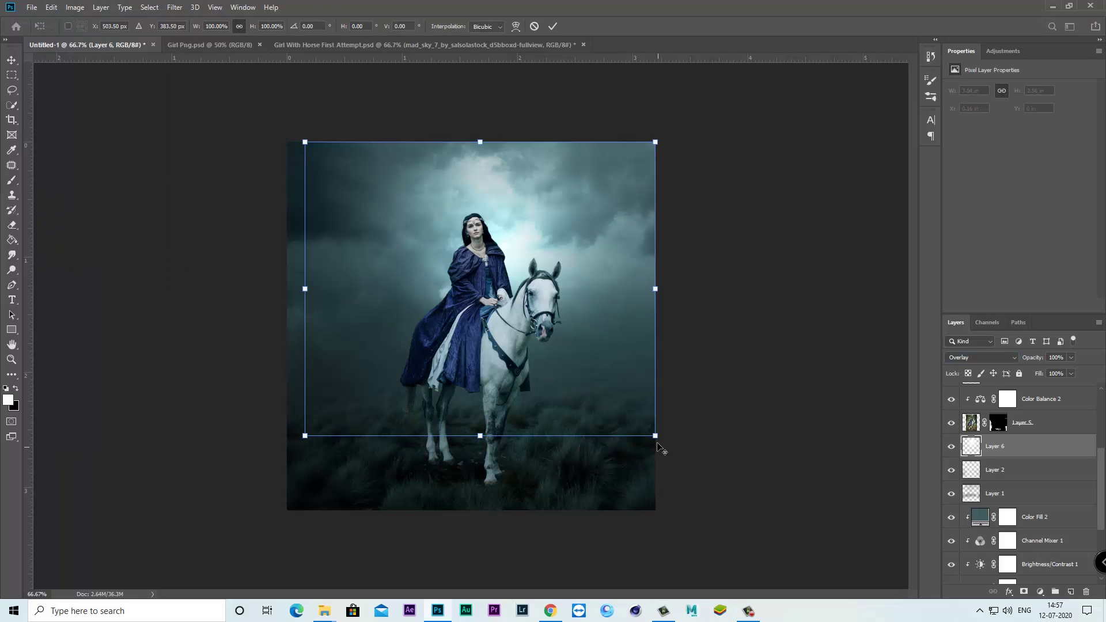
pyautogui.moveTo(655, 438); pyautogui.dragTo(687, 462)
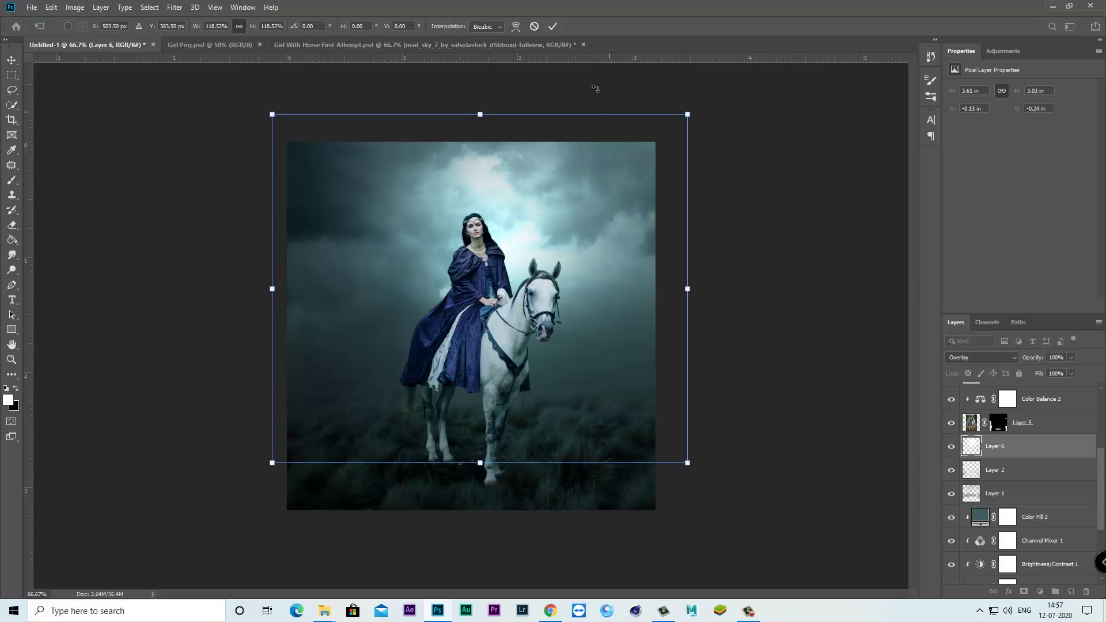
pyautogui.click(552, 26)
pyautogui.press('b')
pyautogui.click(951, 447)
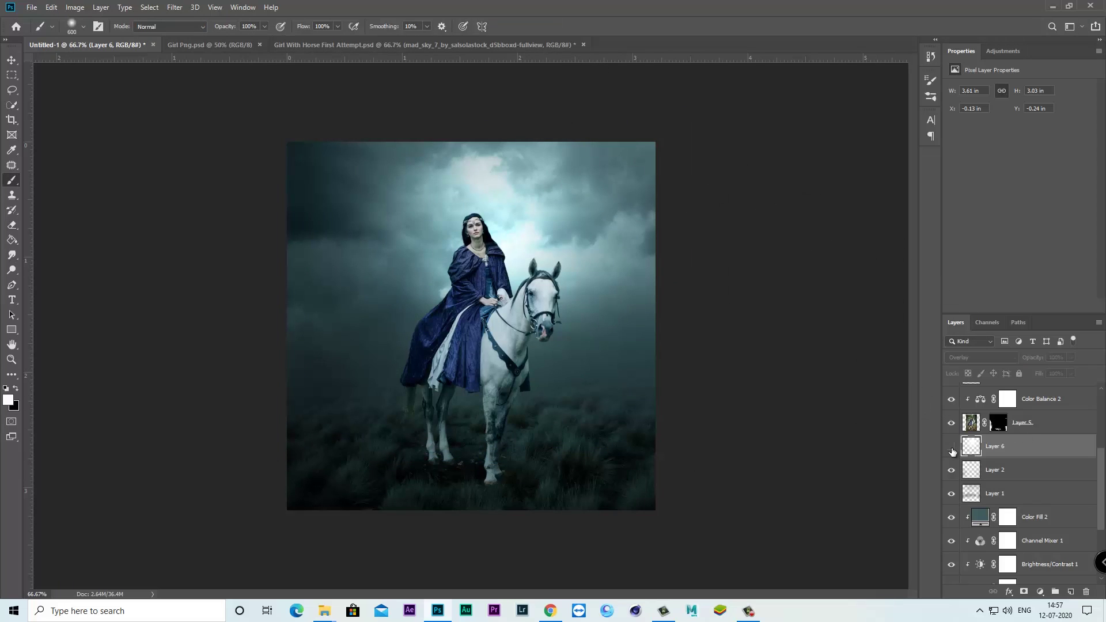
pyautogui.click(1073, 402)
pyautogui.scroll(2, 1068, 406)
pyautogui.scroll(2, 1066, 408)
pyautogui.scroll(2, 1063, 413)
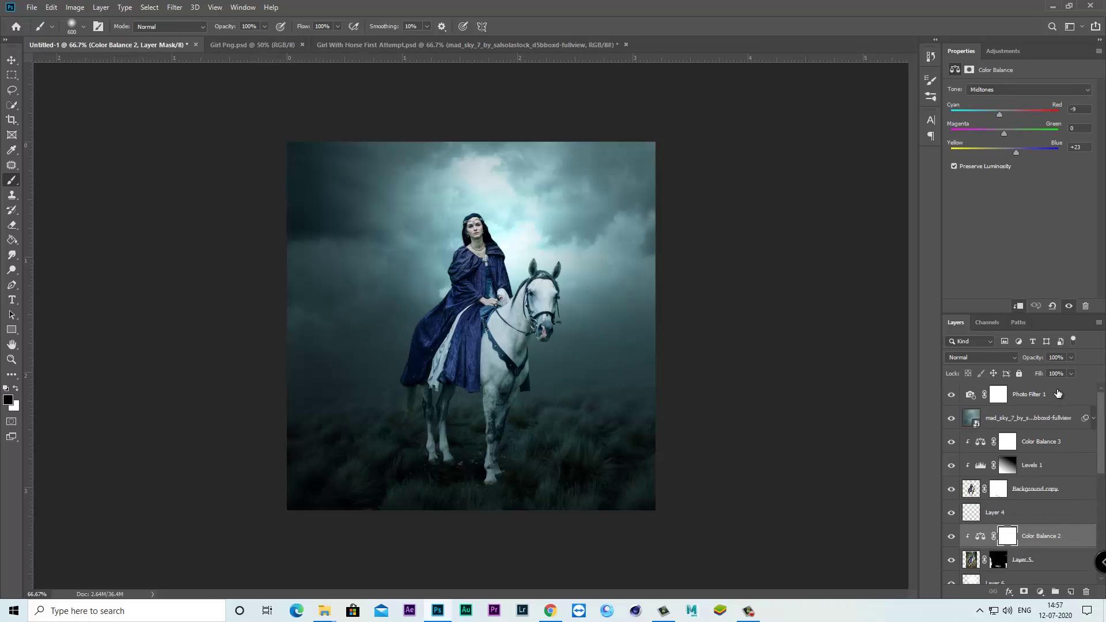
# Create Layer 7 above Photo Filter 1 and load the rider-and-horse selection
pyautogui.click(1058, 395)
pyautogui.click(1070, 592)
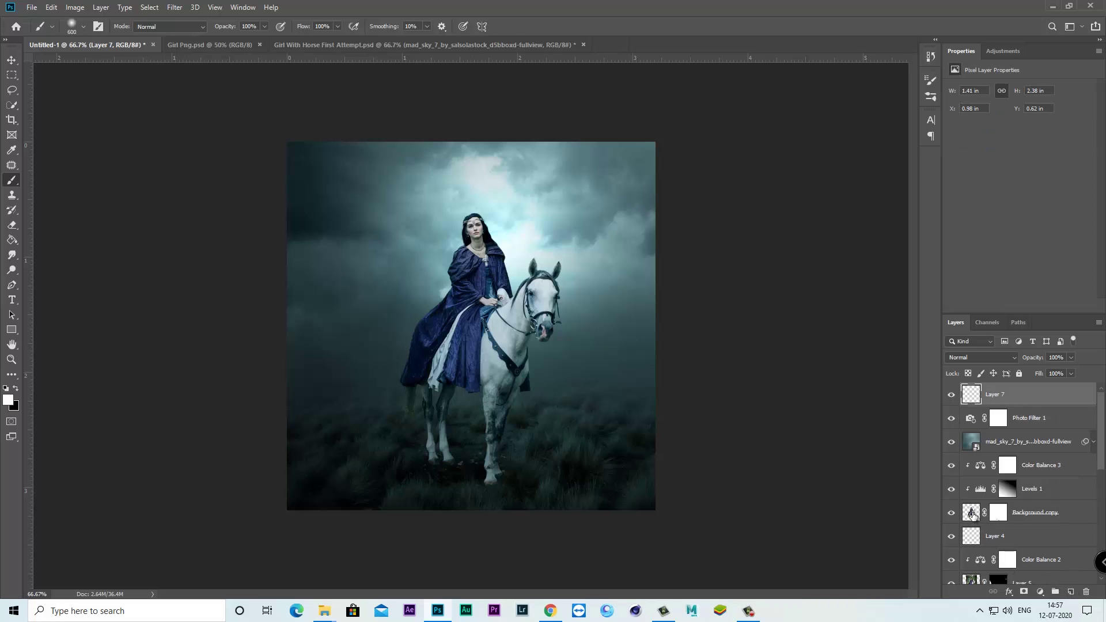
pyautogui.click(972, 514)
pyautogui.rightClick(972, 514)
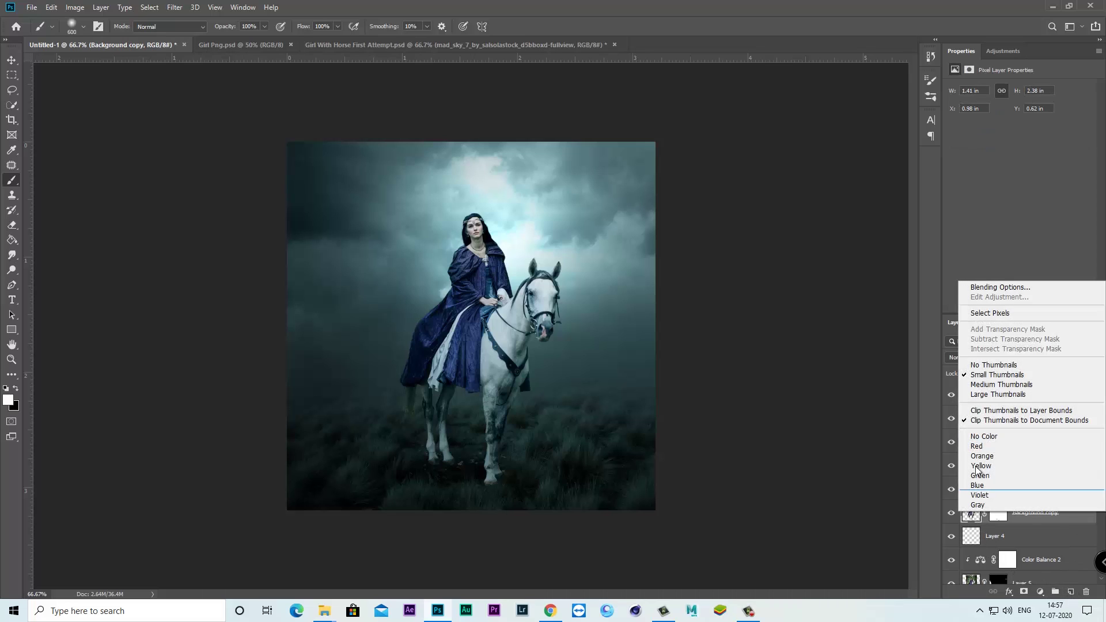
pyautogui.click(974, 317)
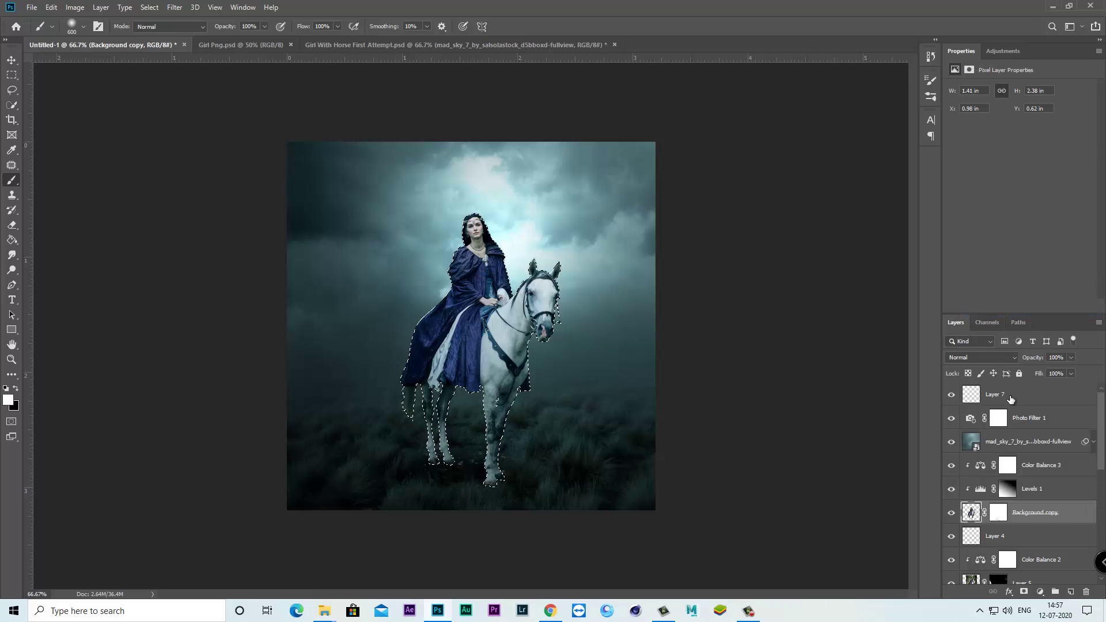
pyautogui.click(1009, 396)
# Fill the rider-and-horse selection on Layer 7 with a light teal sampled from the sky
pyautogui.click(16, 391)
pyautogui.click(11, 240)
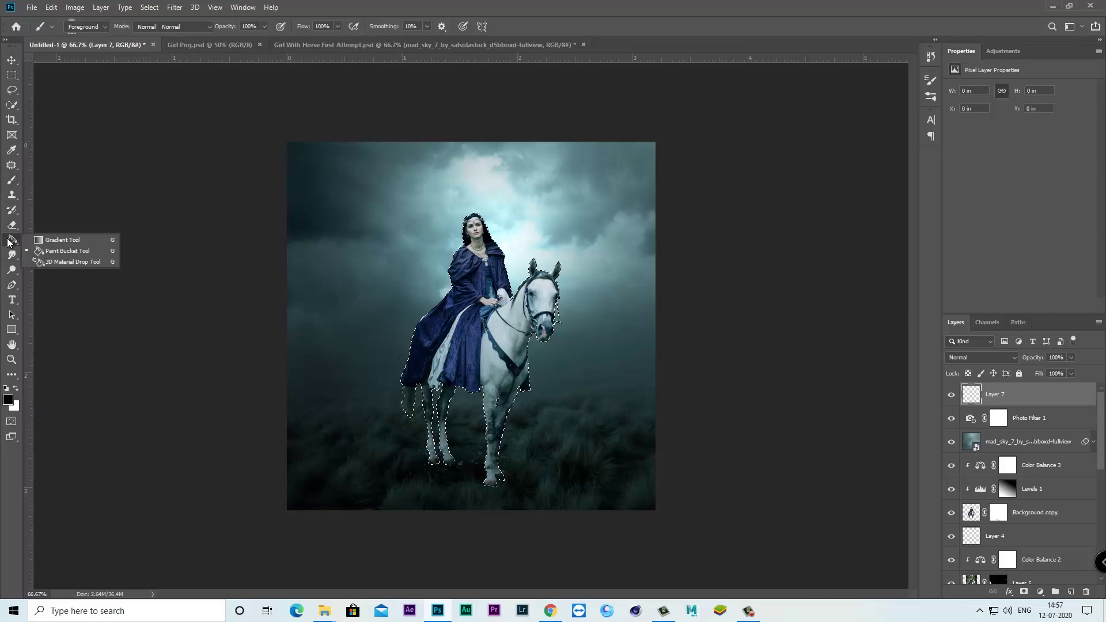
pyautogui.click(57, 251)
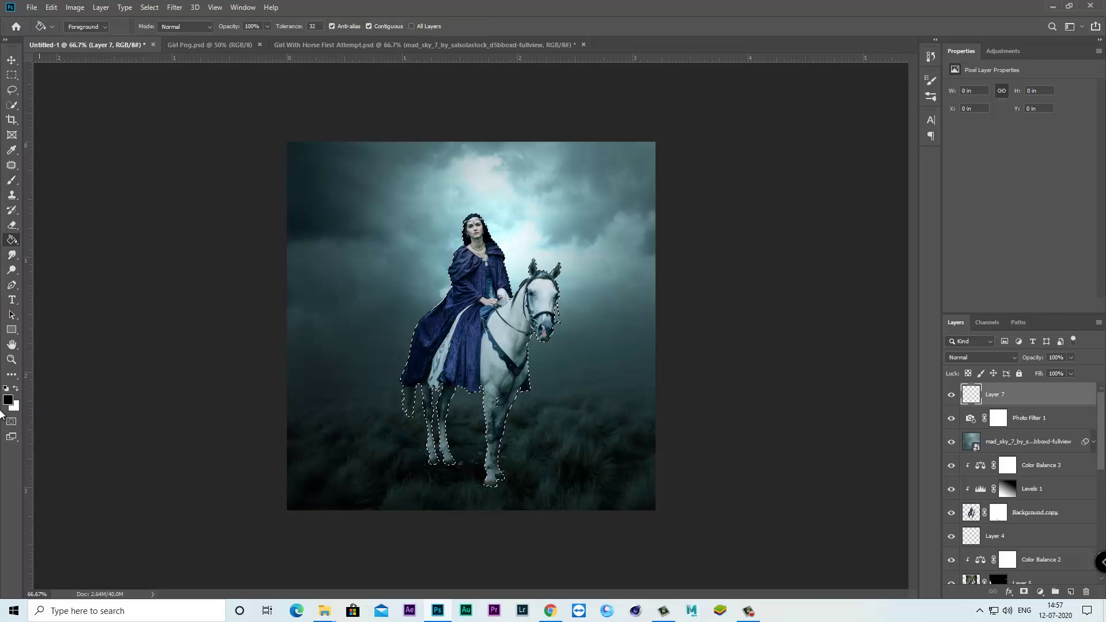
pyautogui.click(8, 399)
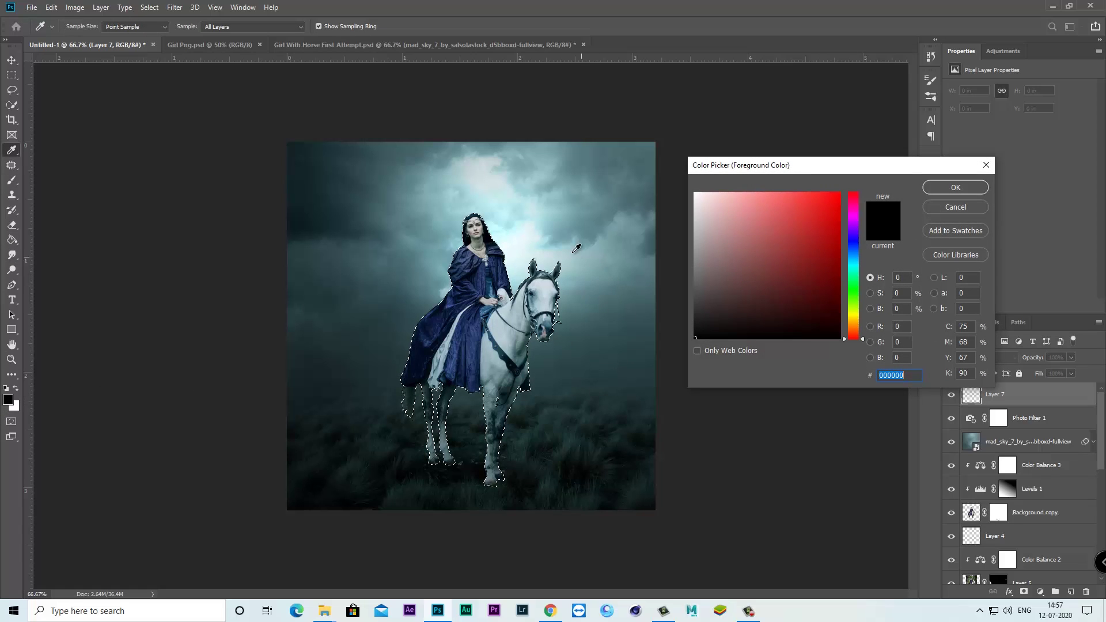
pyautogui.click(541, 220)
pyautogui.moveTo(760, 212)
pyautogui.mouseDown()
pyautogui.moveTo(775, 231)
pyautogui.moveTo(748, 231)
pyautogui.moveTo(775, 245)
pyautogui.moveTo(755, 245)
pyautogui.moveTo(744, 216)
pyautogui.mouseUp()
pyautogui.click(954, 188)
pyautogui.press('g')
pyautogui.click(477, 317)
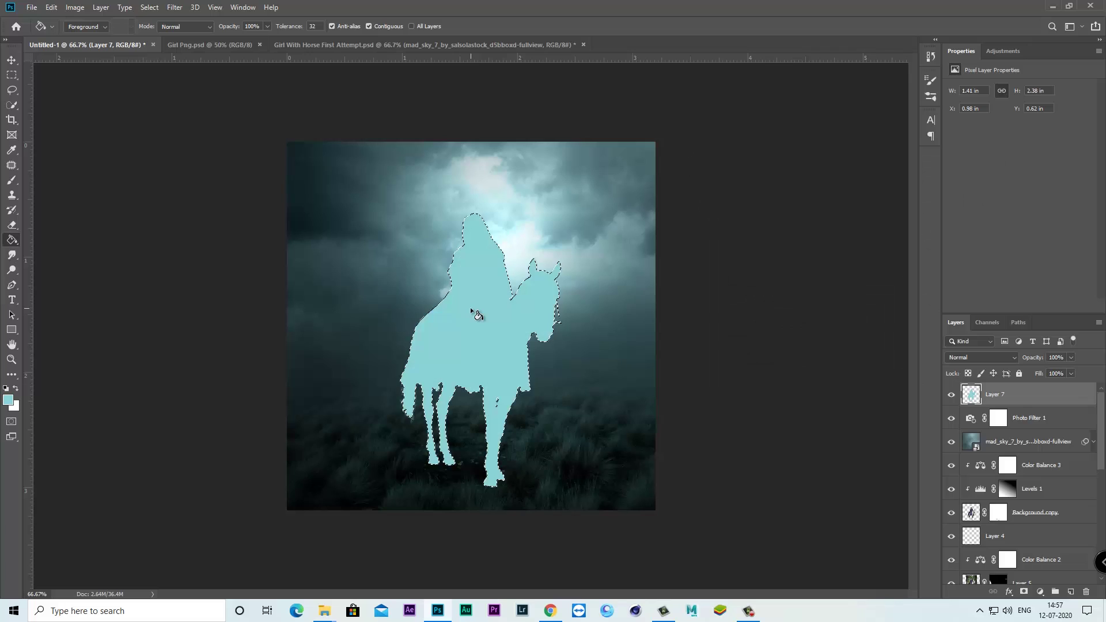
# Deselect and hide the teal silhouette behind an inverted black layer mask
pyautogui.click(149, 7)
pyautogui.click(173, 31)
pyautogui.click(951, 395)
pyautogui.click(1024, 592)
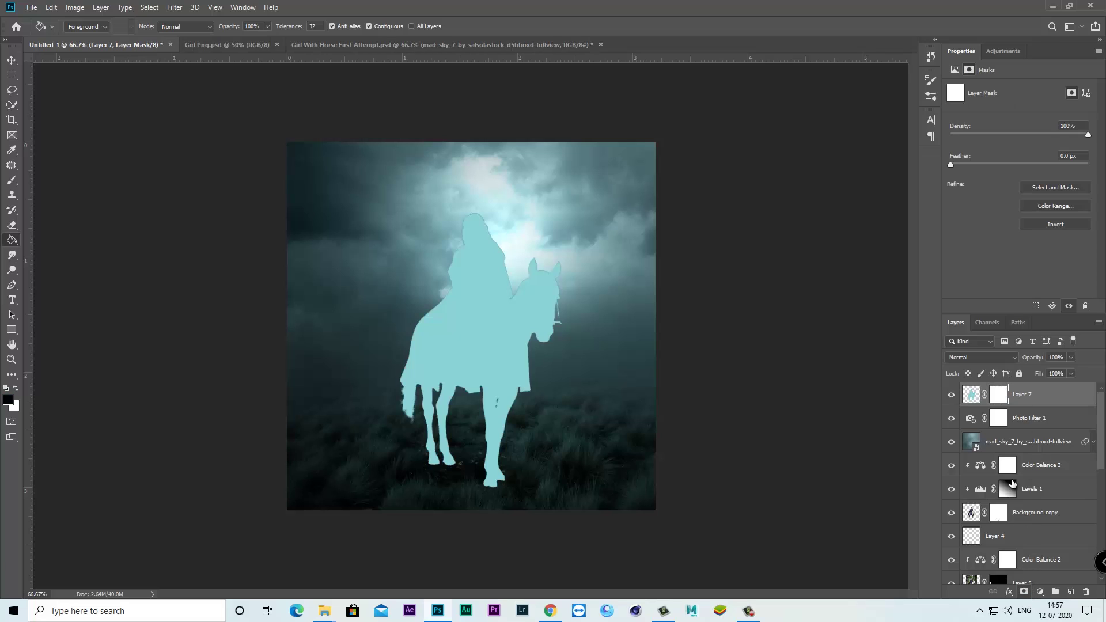
pyautogui.click(1039, 226)
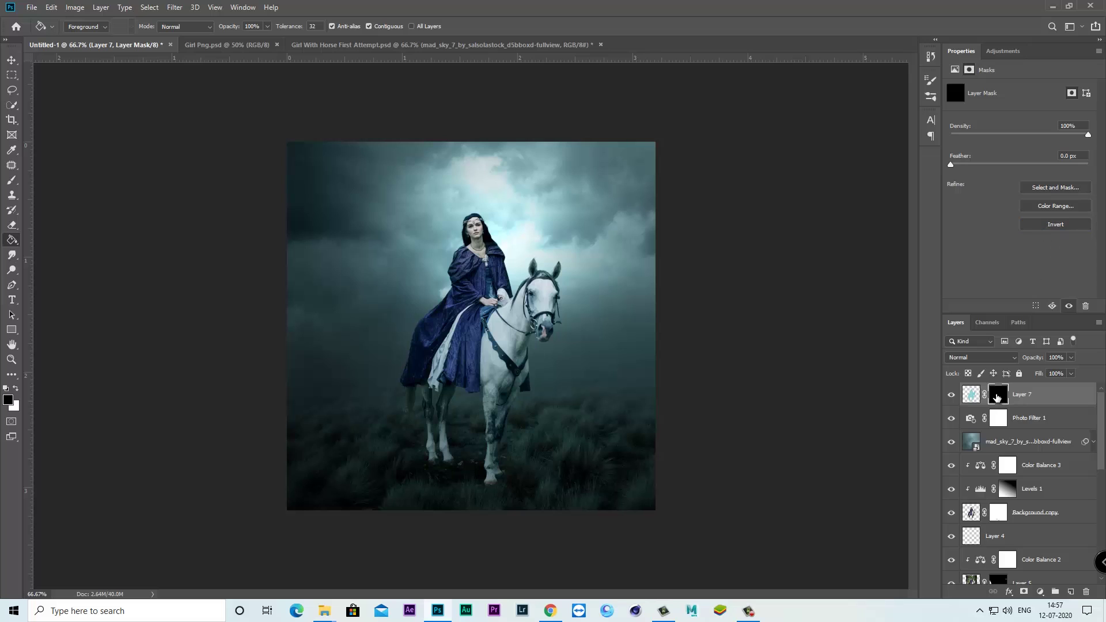
# Set up a small white brush at about 63% opacity and 48% flow, zoomed on the rider's head
pyautogui.rightClick(12, 179)
pyautogui.click(56, 180)
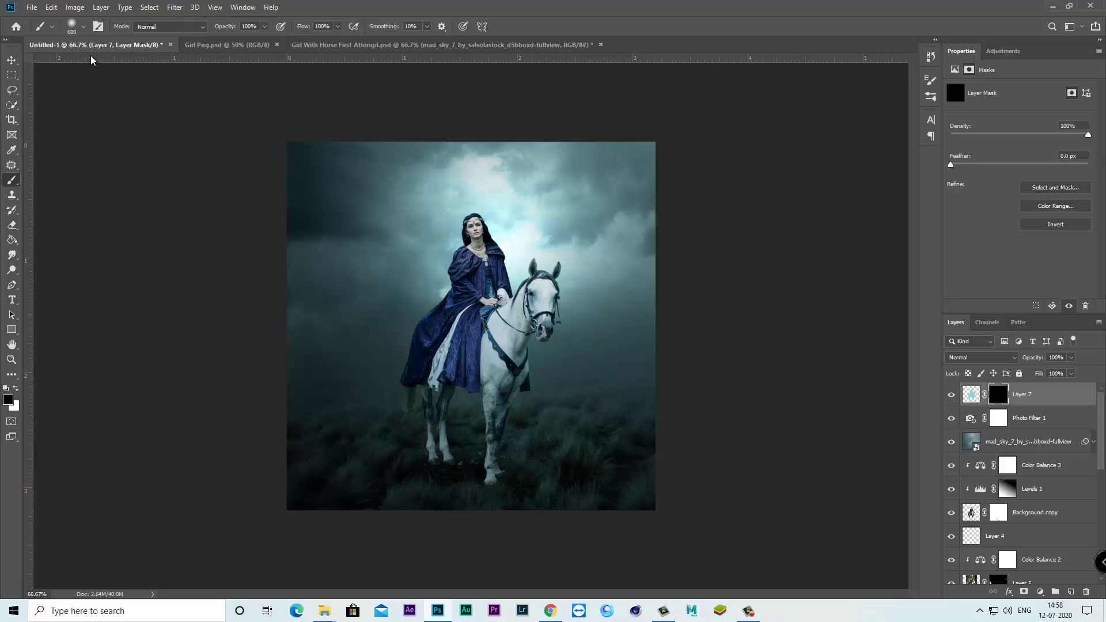
pyautogui.click(73, 28)
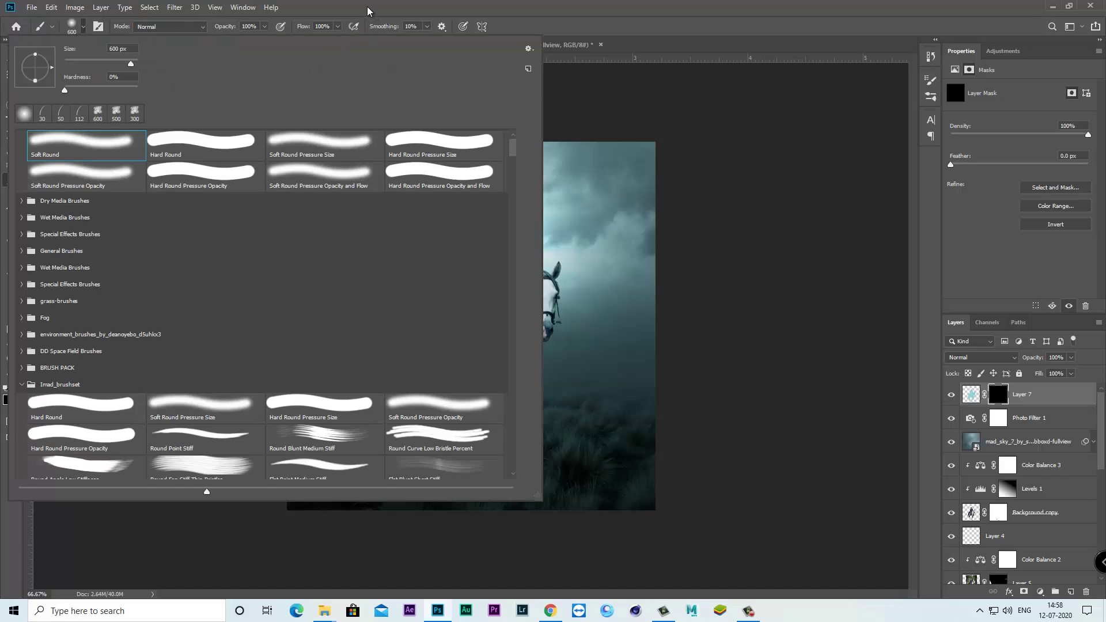
pyautogui.click(368, 10)
pyautogui.click(264, 27)
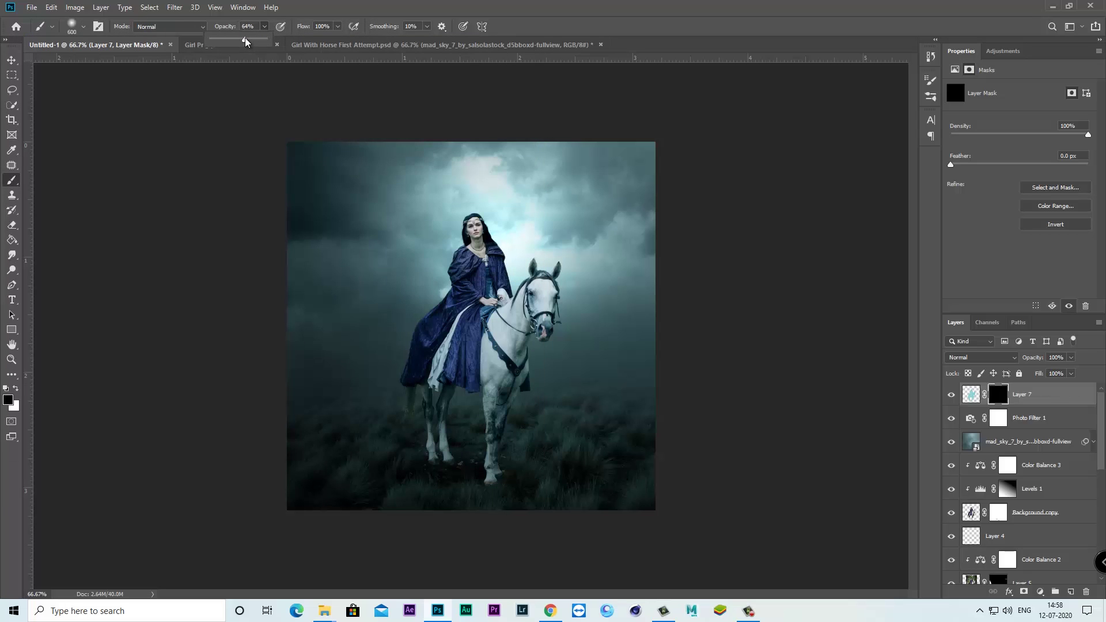
pyautogui.click(334, 29)
pyautogui.moveTo(311, 41); pyautogui.dragTo(309, 42)
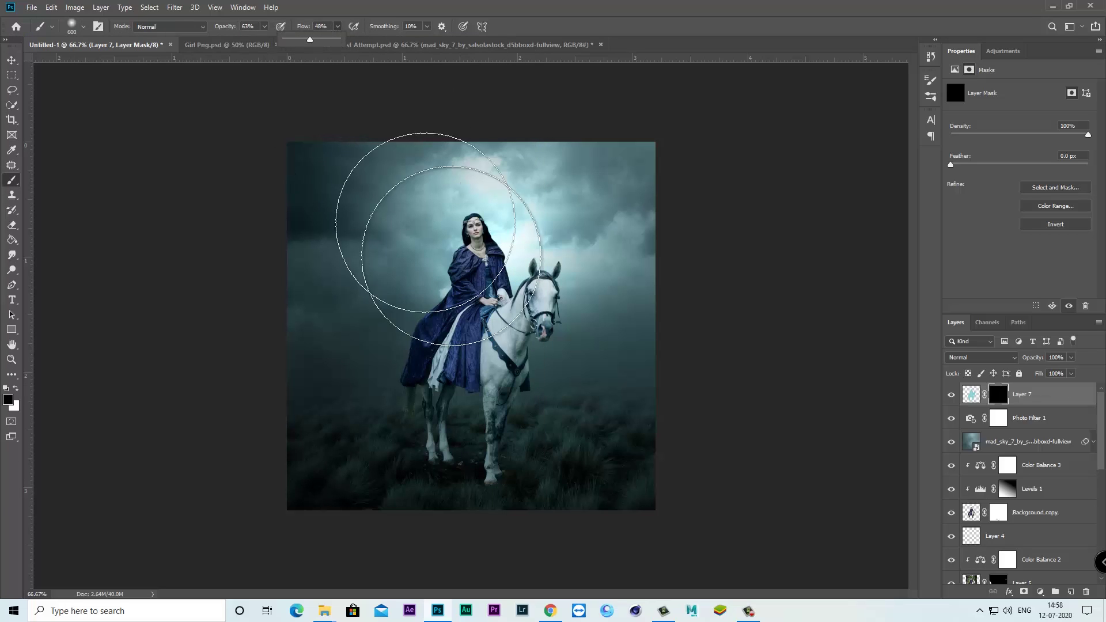
pyautogui.hotkey('ctrl', '+')
pyautogui.hotkey('ctrl', '+')
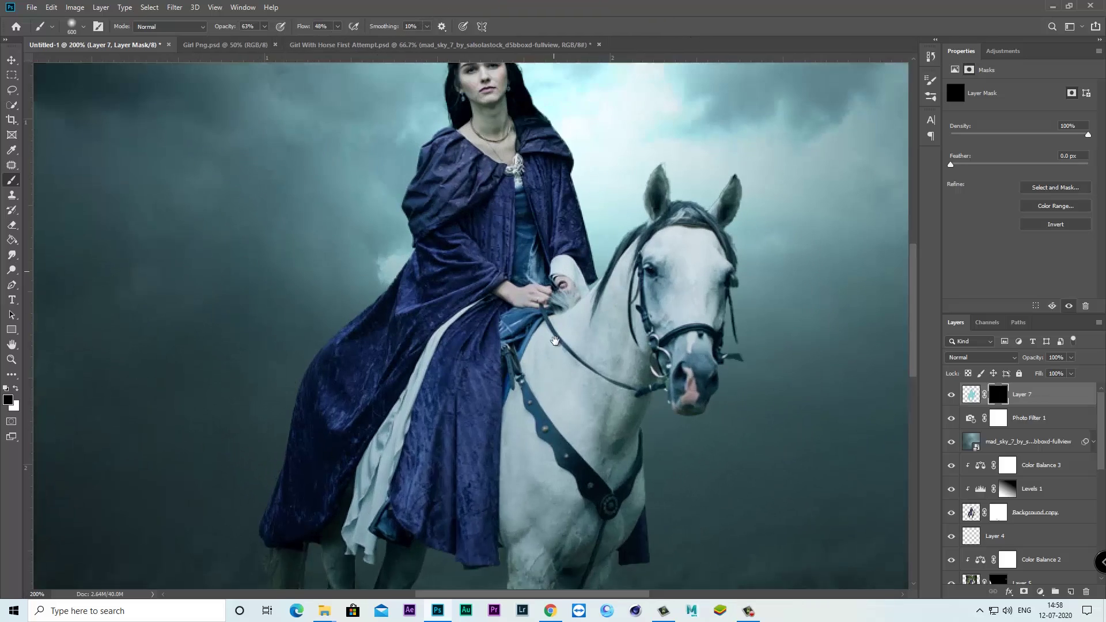
pyautogui.moveTo(546, 275); pyautogui.dragTo(538, 340)
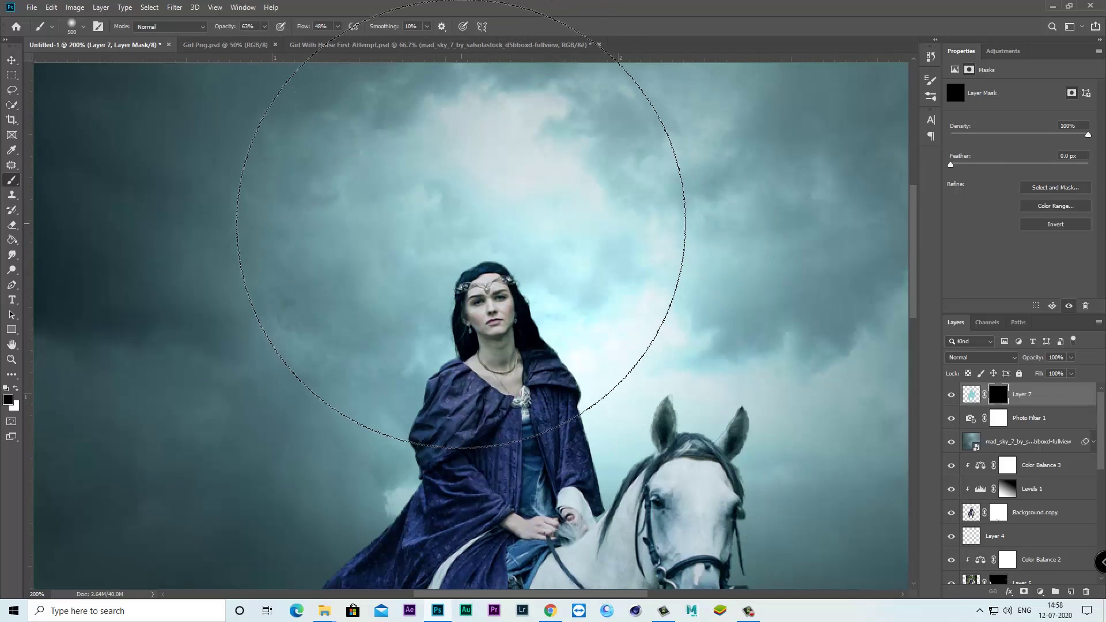
pyautogui.press('[')
pyautogui.press('[')
pyautogui.press('[')
pyautogui.press('[')
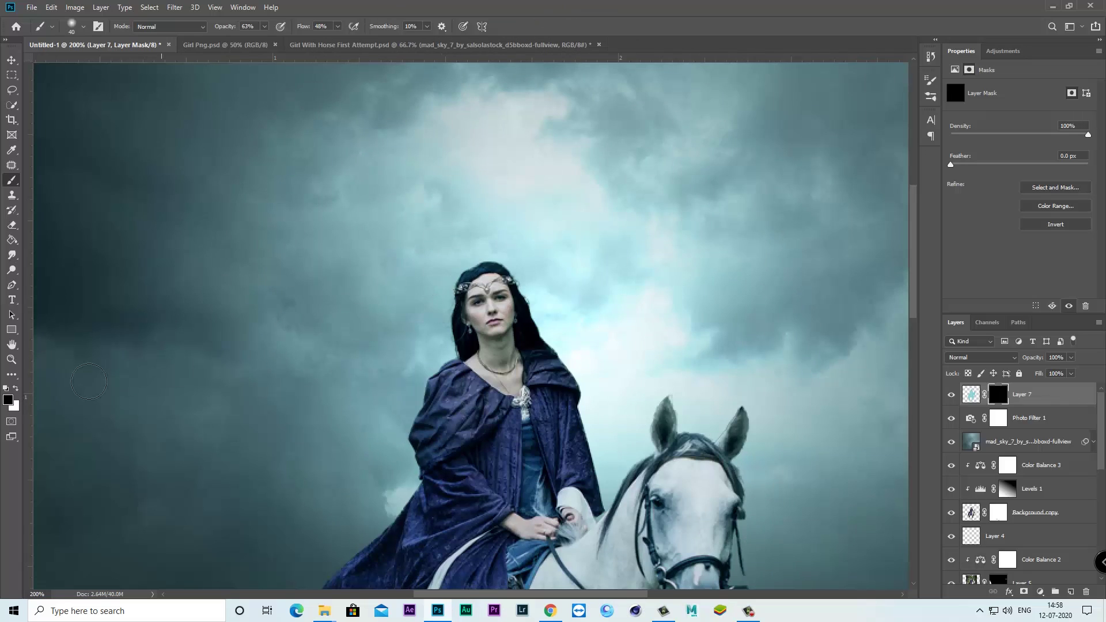
pyautogui.click(17, 390)
pyautogui.press('[')
pyautogui.press('[')
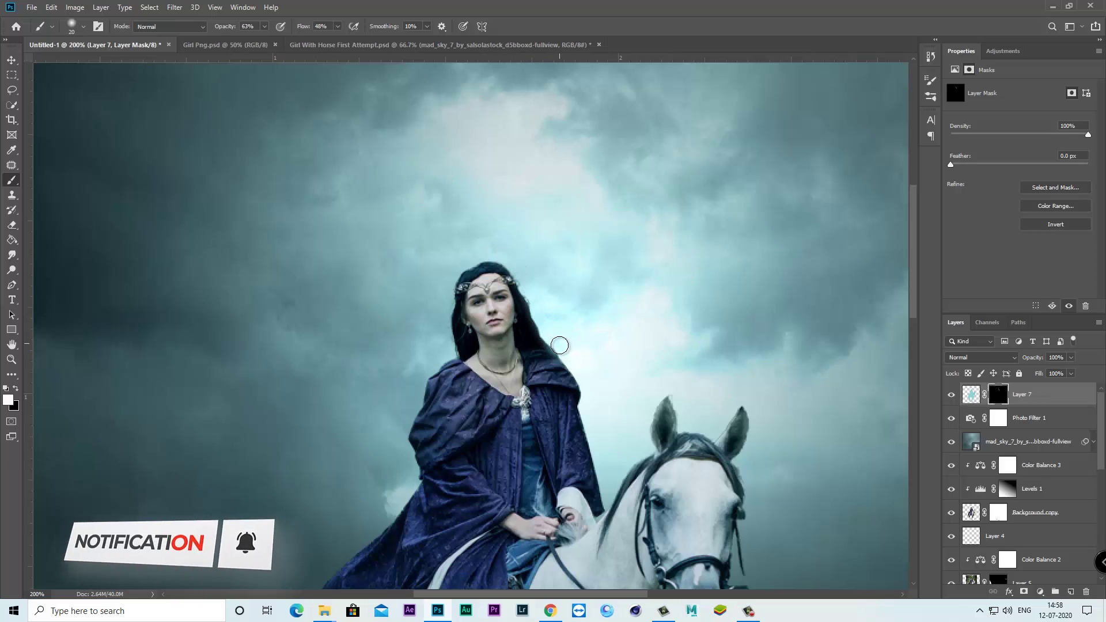
# Set Layer 7 to Overlay and paint white on its mask along the rider's hair and cloak edges
pyautogui.click(975, 358)
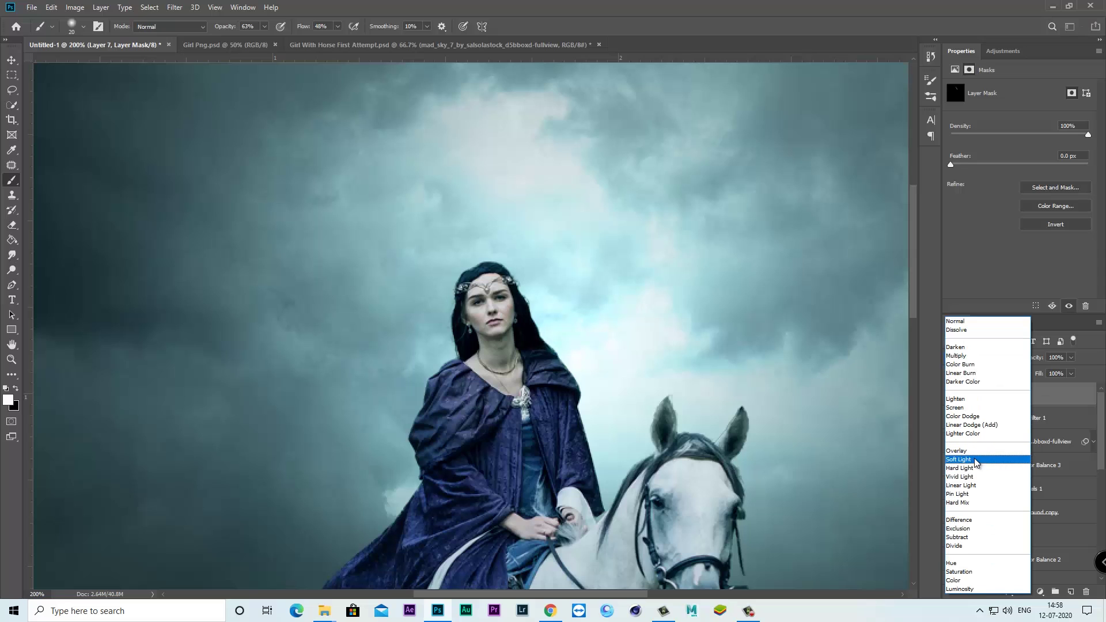
pyautogui.click(972, 452)
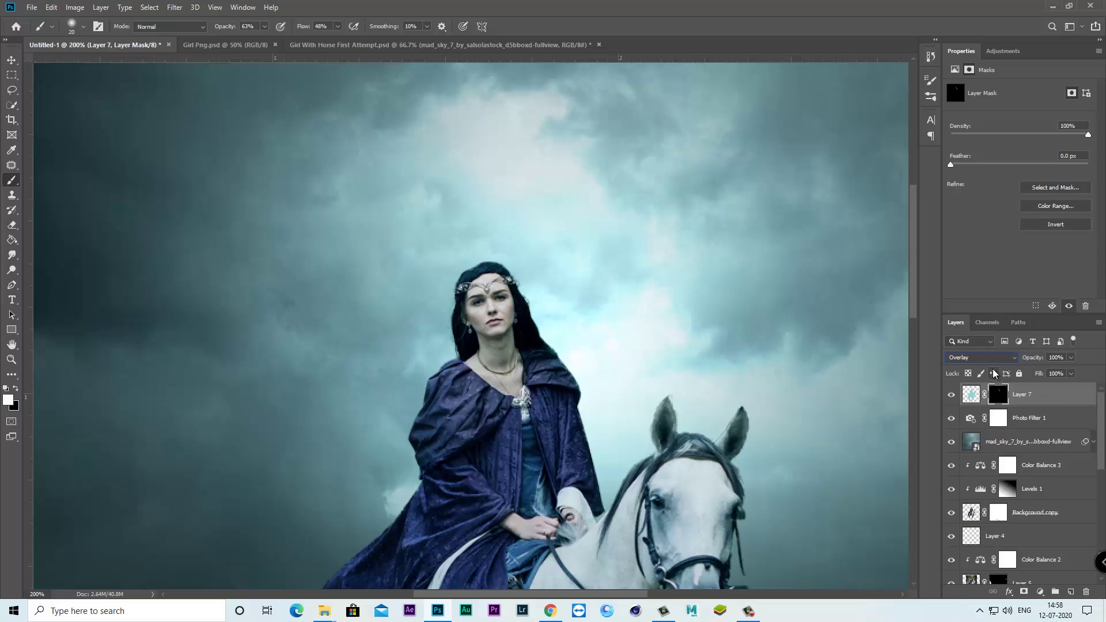
pyautogui.scroll(3, 573, 296)
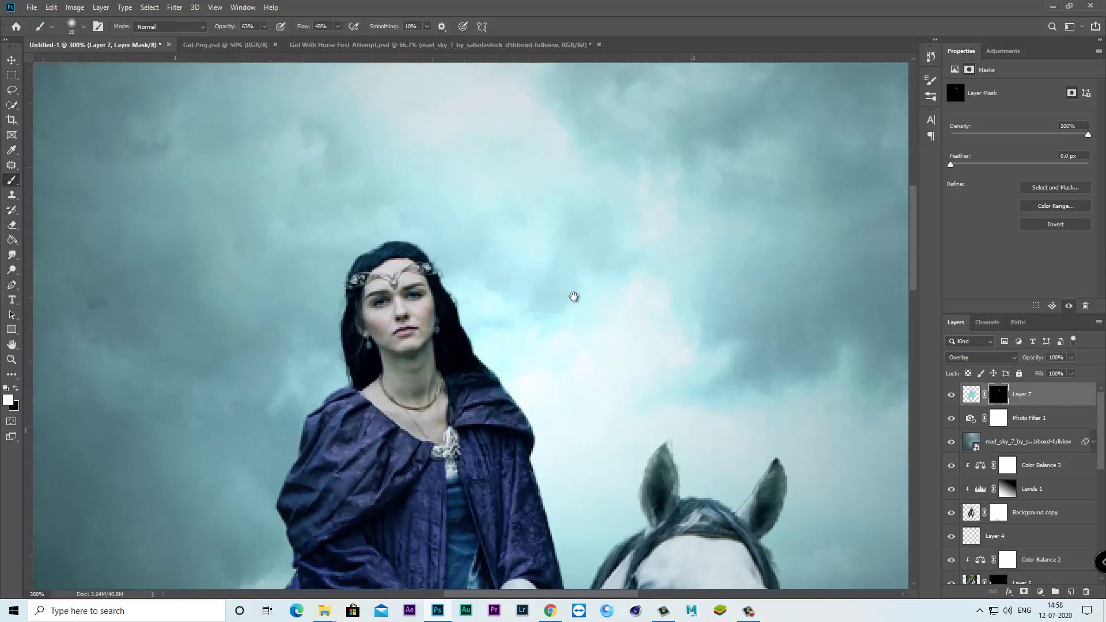
pyautogui.moveTo(406, 324)
pyautogui.mouseDown()
pyautogui.moveTo(480, 448)
pyautogui.moveTo(518, 276)
pyautogui.mouseUp()
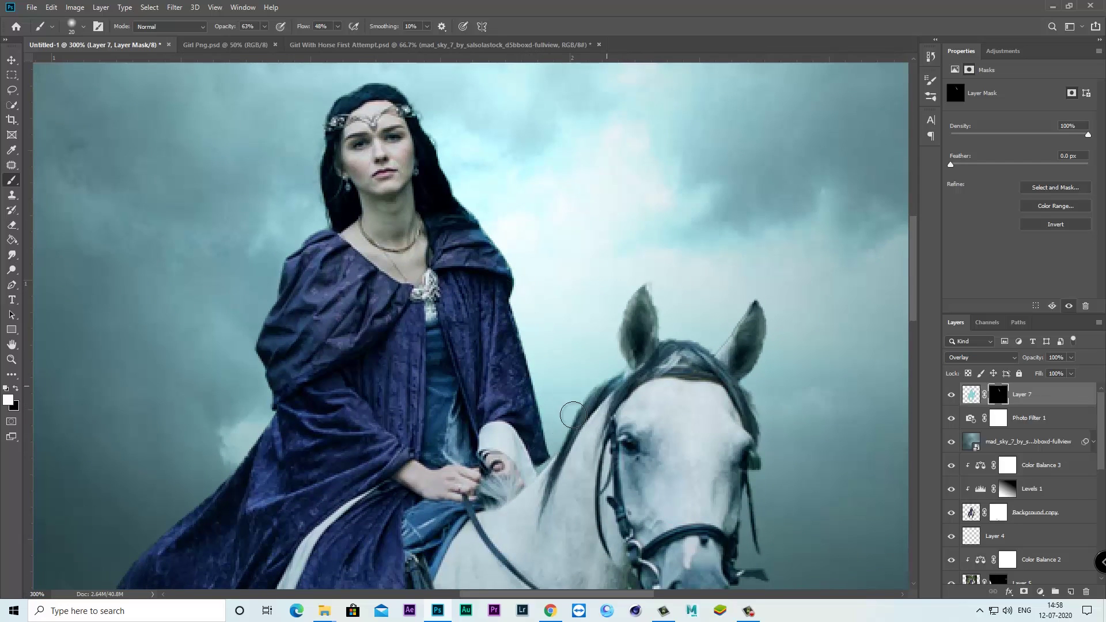
pyautogui.moveTo(521, 458); pyautogui.dragTo(708, 440)
pyautogui.moveTo(478, 426); pyautogui.dragTo(633, 273)
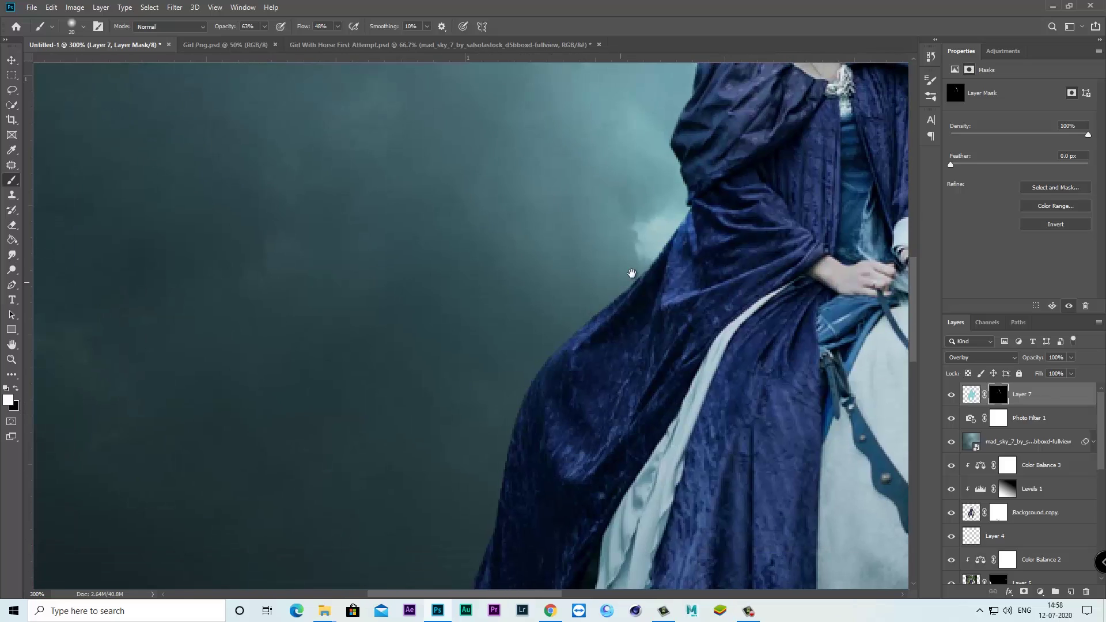
pyautogui.moveTo(496, 423)
pyautogui.mouseDown()
pyautogui.moveTo(561, 294)
pyautogui.moveTo(542, 444)
pyautogui.mouseUp()
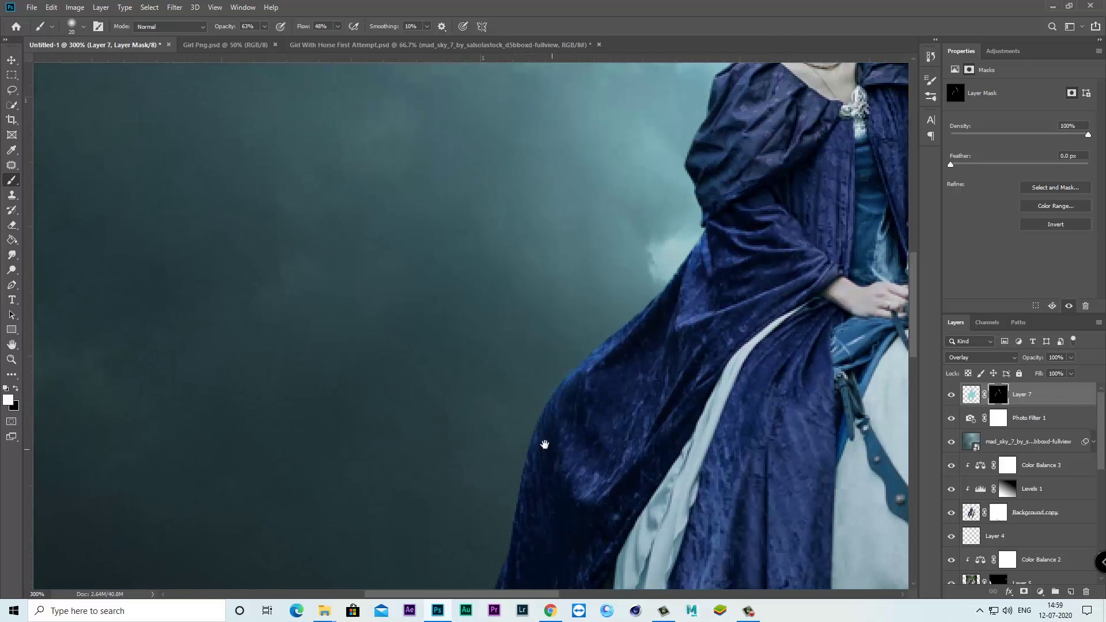
pyautogui.moveTo(674, 284)
pyautogui.mouseDown()
pyautogui.moveTo(684, 295)
pyautogui.moveTo(674, 343)
pyautogui.mouseUp()
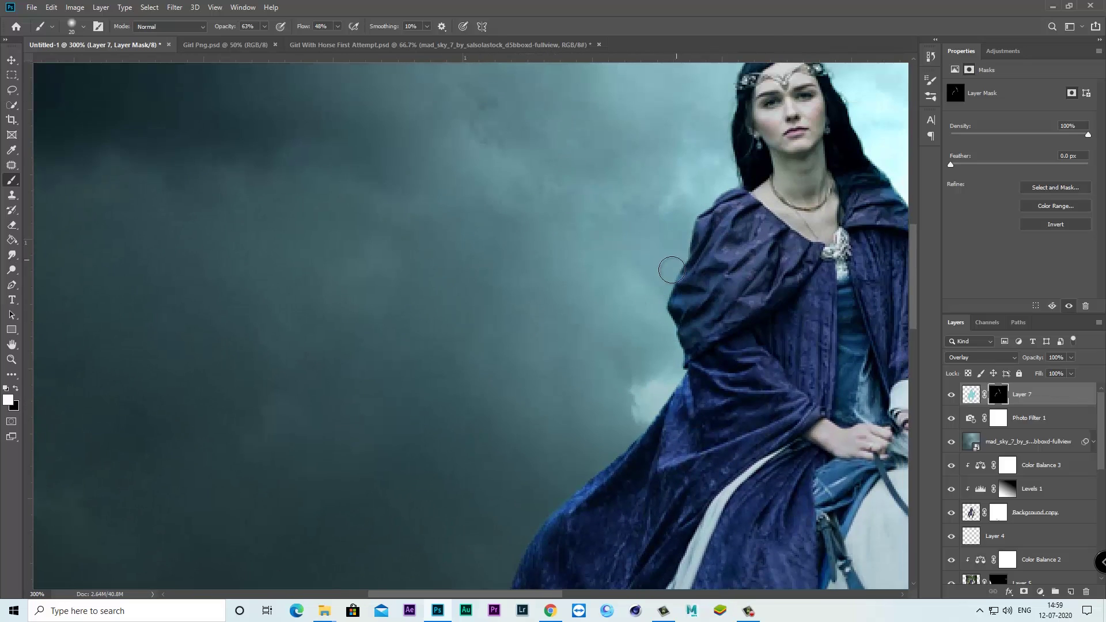
pyautogui.moveTo(703, 208); pyautogui.dragTo(716, 295)
pyautogui.hotkey('ctrl', '1')
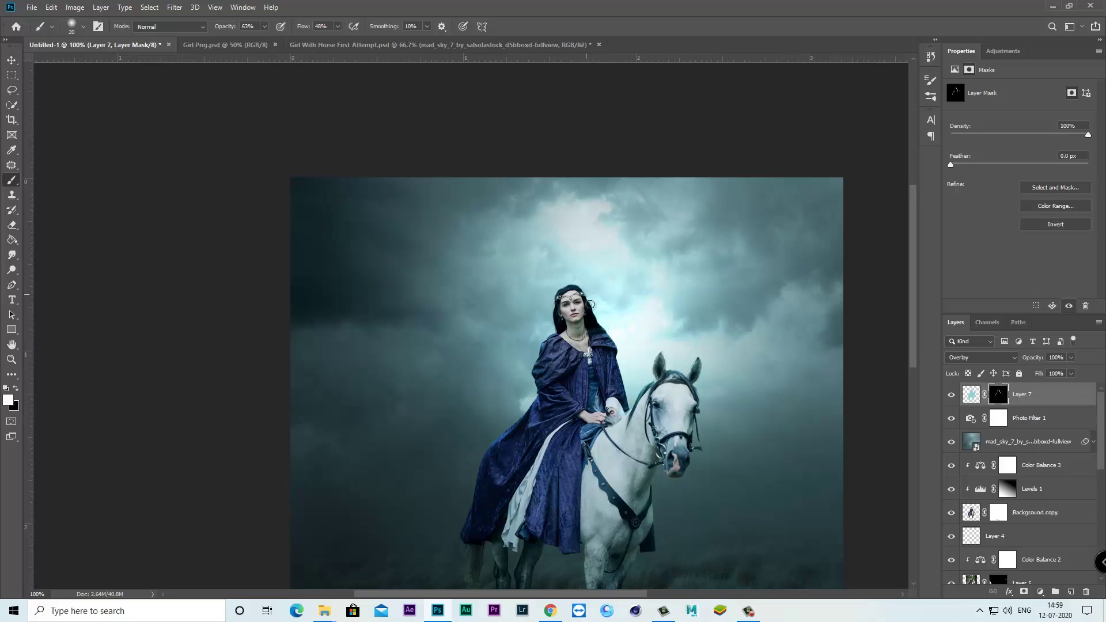
pyautogui.click(950, 395)
# Add Layer 8 in Overlay mode and move it just above Background copy
pyautogui.hotkey('ctrl', '2')
pyautogui.click(1070, 591)
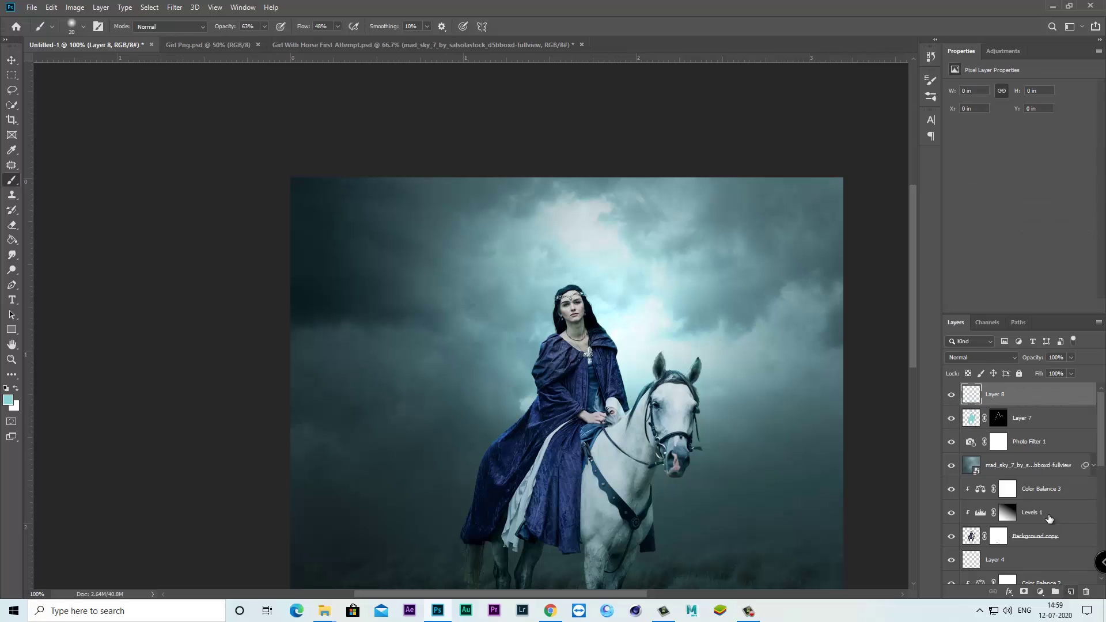
pyautogui.click(979, 357)
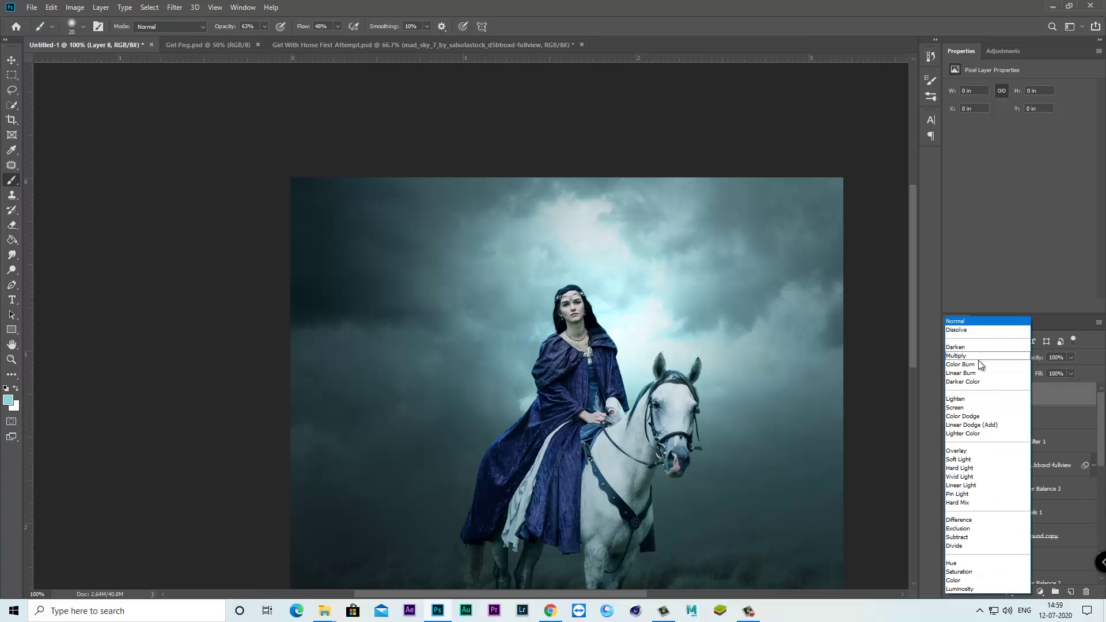
pyautogui.click(967, 451)
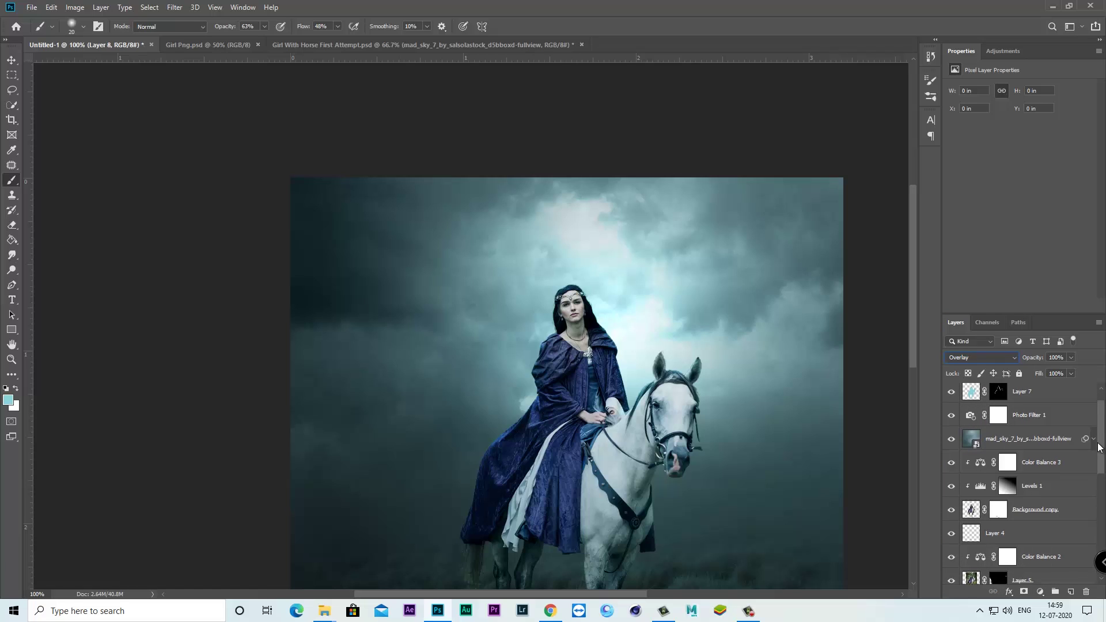
pyautogui.moveTo(1102, 442); pyautogui.dragTo(1100, 445)
pyautogui.moveTo(1018, 390); pyautogui.dragTo(1024, 515)
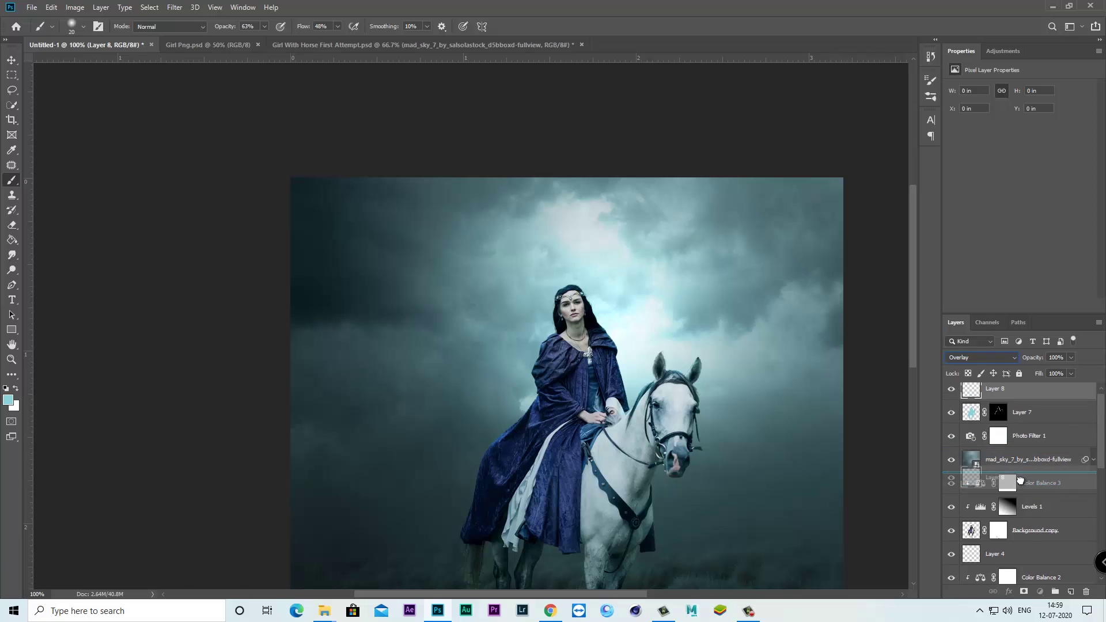
pyautogui.click(952, 508)
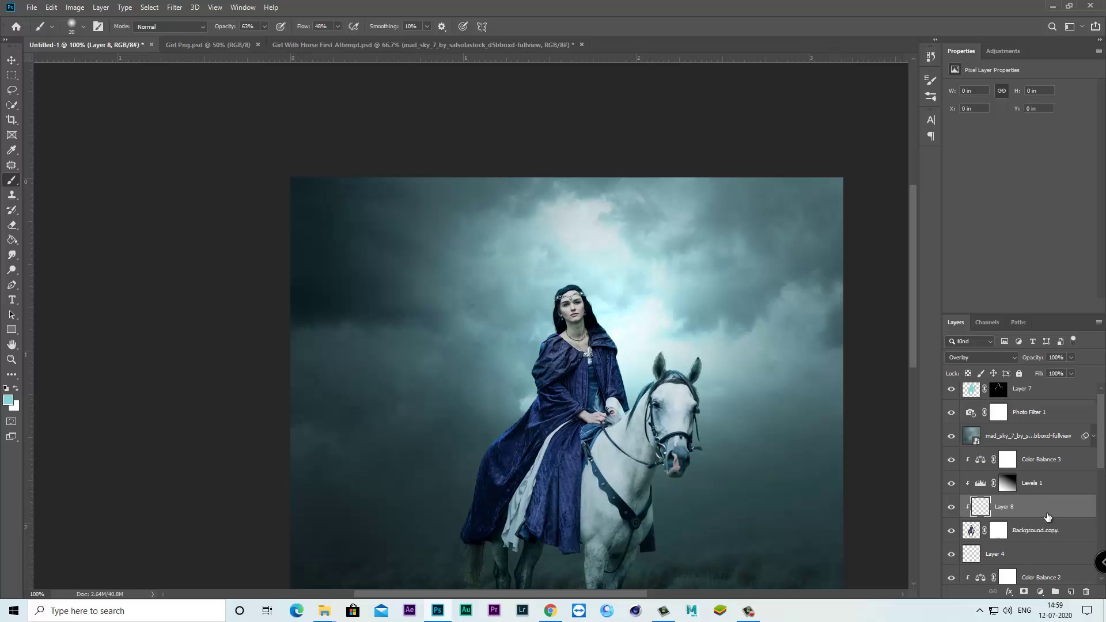
# Fill Layer 8 with 50% gray
pyautogui.click(51, 7)
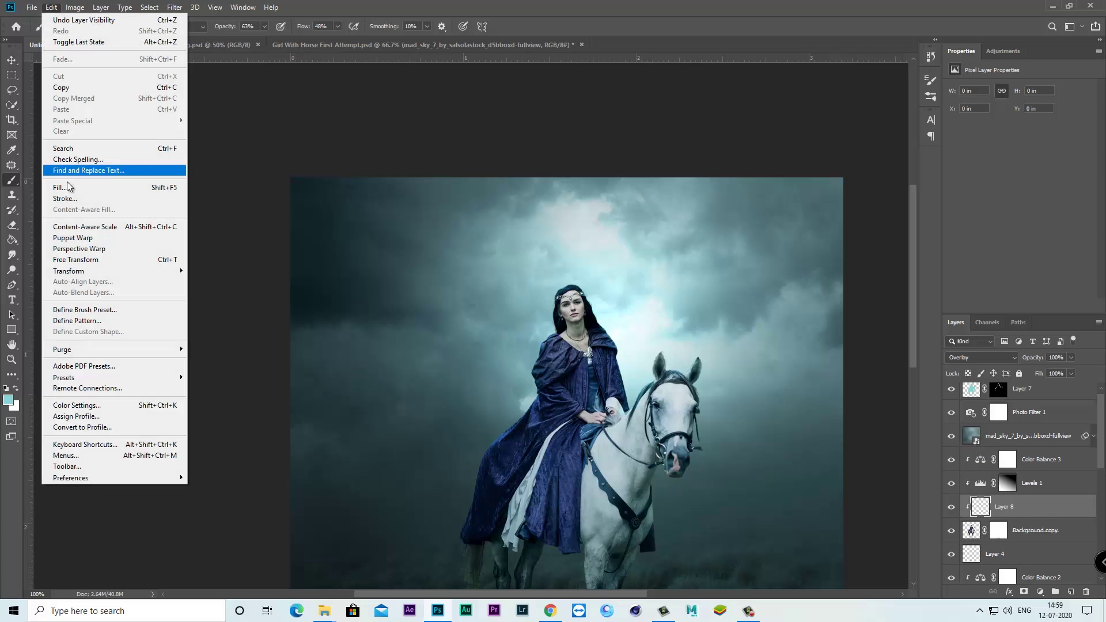
pyautogui.click(58, 170)
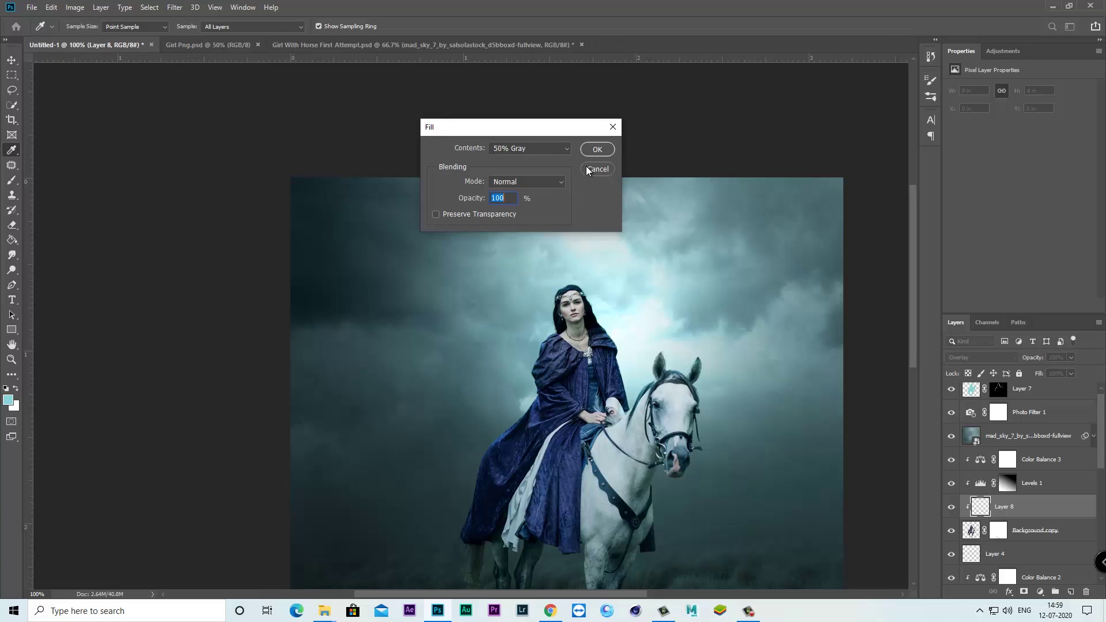
pyautogui.click(529, 148)
pyautogui.press('Escape')
pyautogui.click(597, 150)
pyautogui.press('b')
pyautogui.click(951, 507)
pyautogui.hotkey('ctrl', '-')
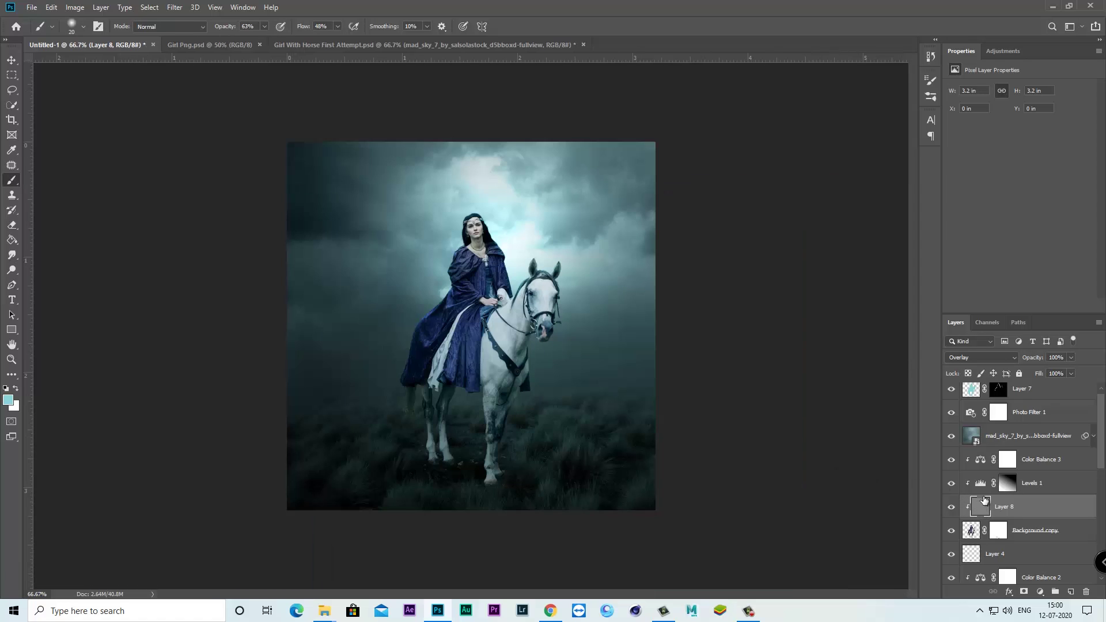
# Burn the grass, legs and chest on Layer 8 with a size-50 brush at 14% then 10% exposure
pyautogui.click(11, 270)
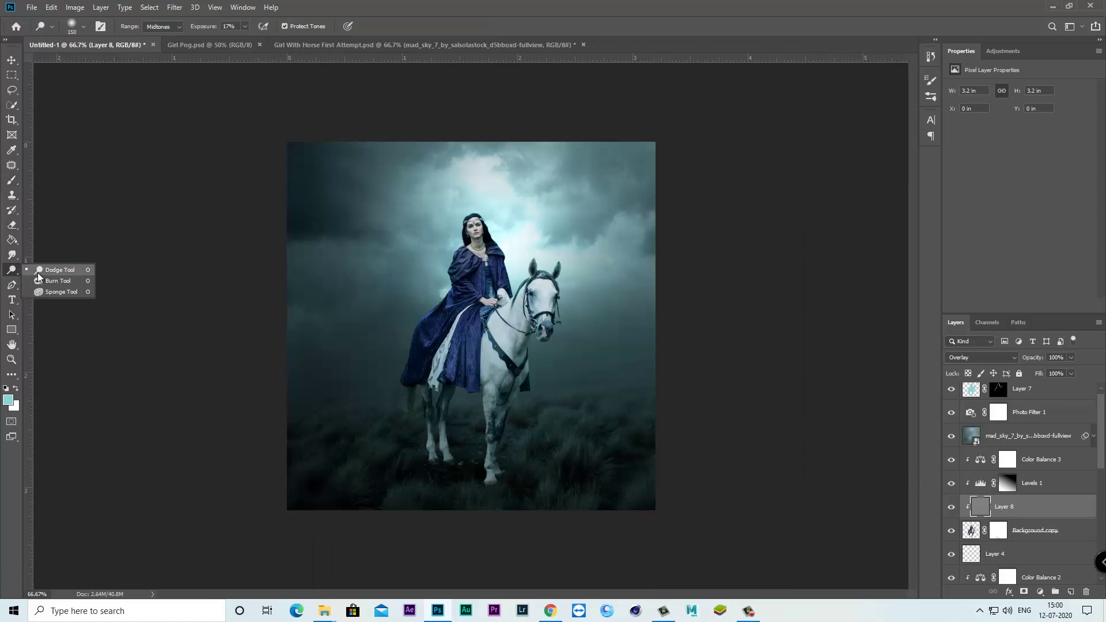
pyautogui.click(57, 280)
pyautogui.hotkey('ctrl', '+')
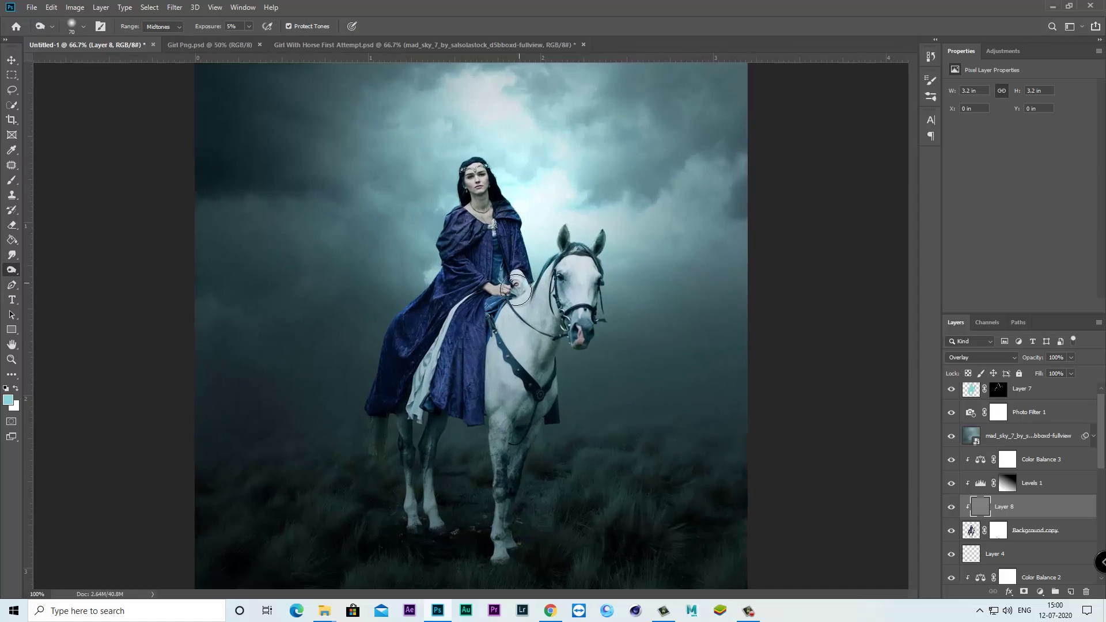
pyautogui.click(249, 27)
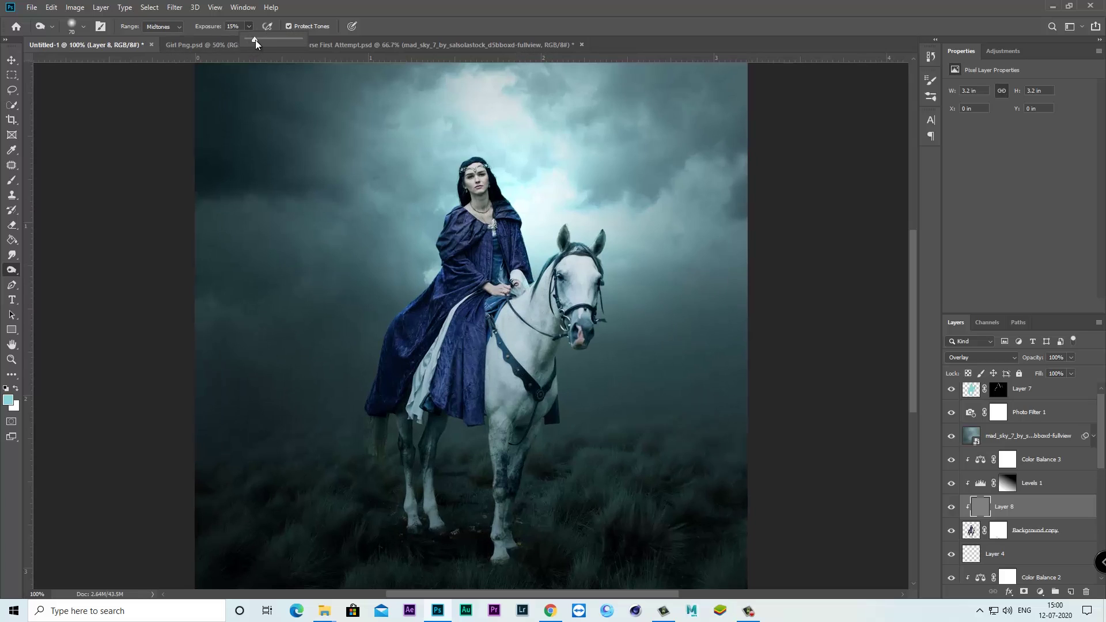
pyautogui.moveTo(255, 39); pyautogui.dragTo(252, 39)
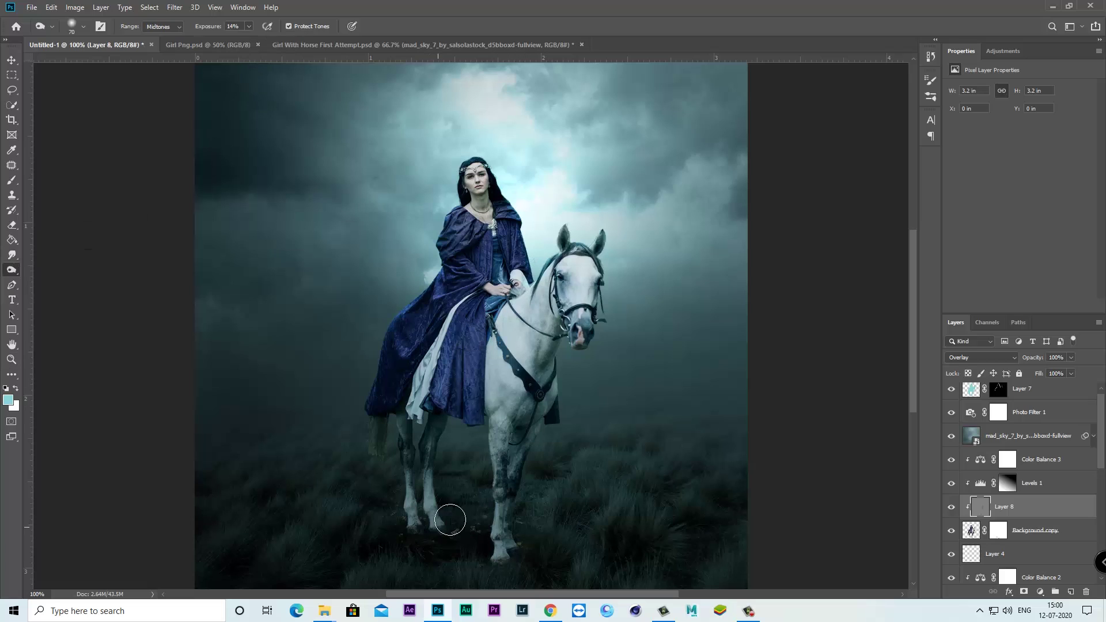
pyautogui.press('[')
pyautogui.press('[')
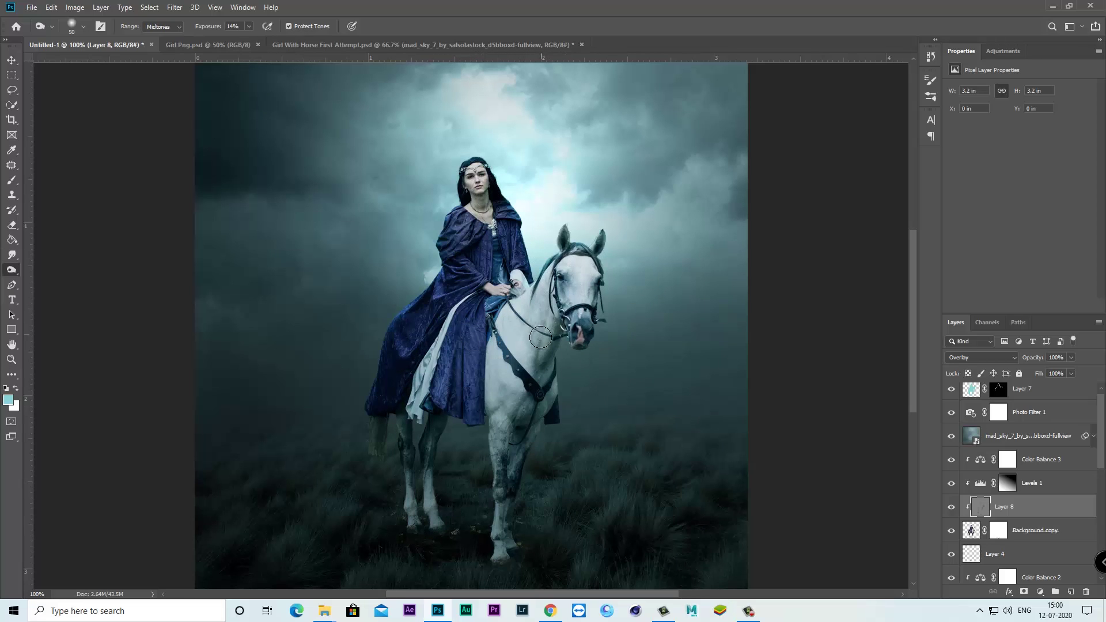
pyautogui.click(248, 26)
pyautogui.moveTo(243, 43); pyautogui.dragTo(240, 42)
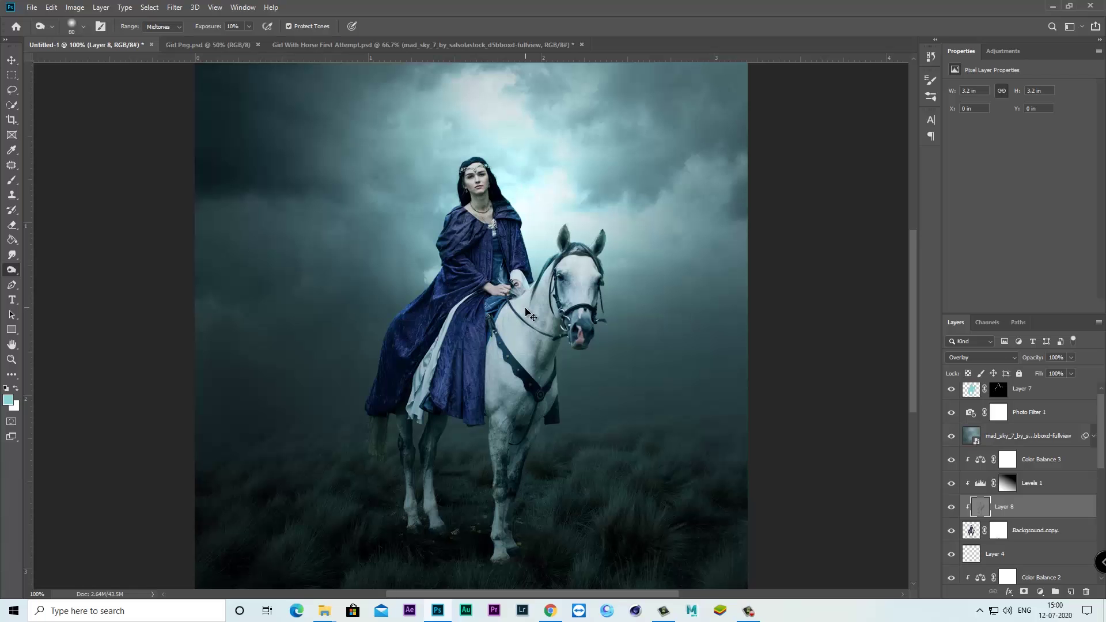
pyautogui.hotkey('ctrl', '-')
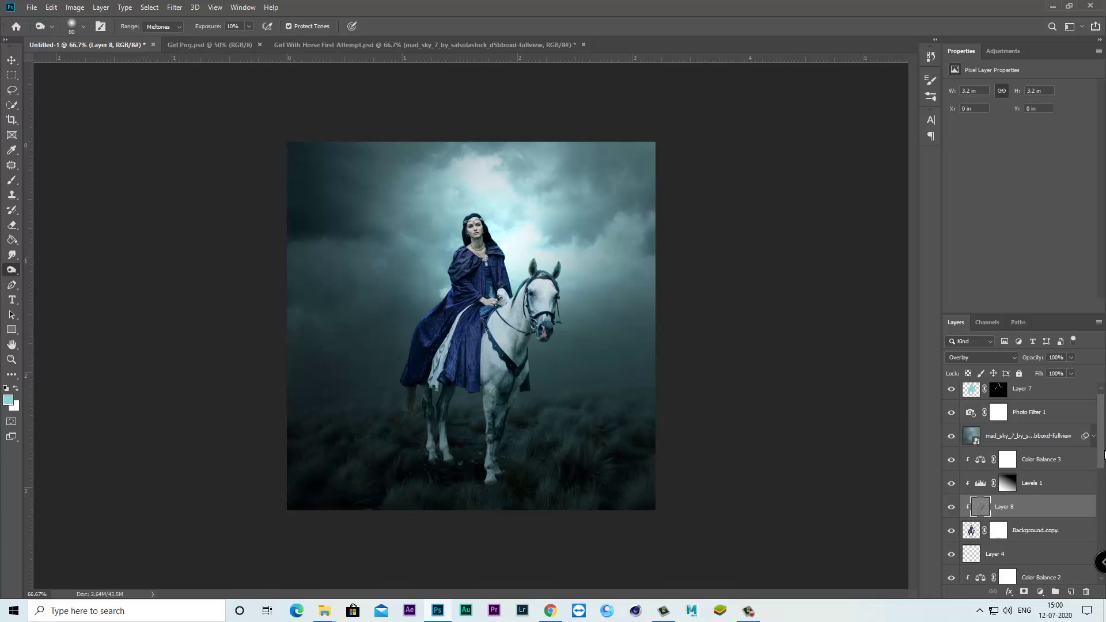
pyautogui.scroll(1, 1101, 443)
pyautogui.hotkey('alt', '.')
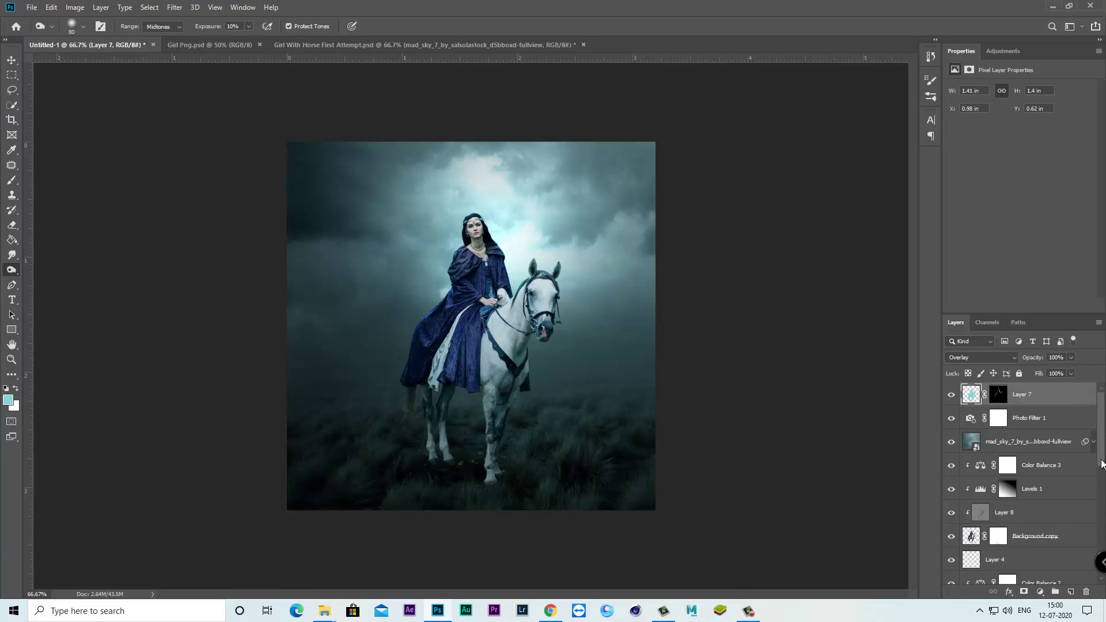
# Stamp the merged image onto a new Layer 9 and convert it to a smart object
pyautogui.click(1070, 592)
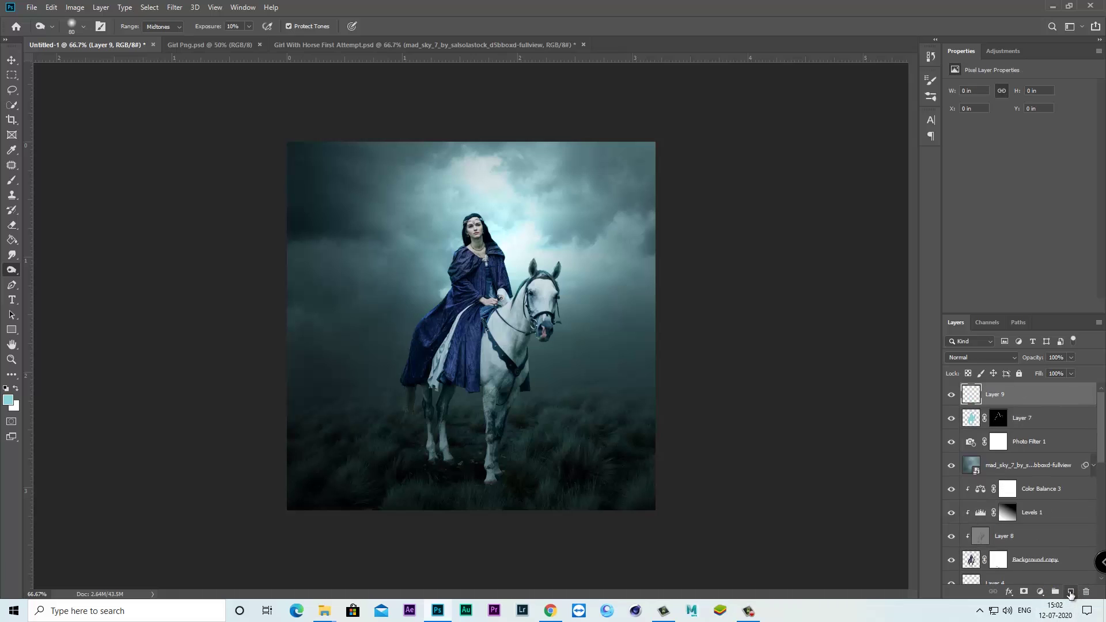
pyautogui.click(67, 9)
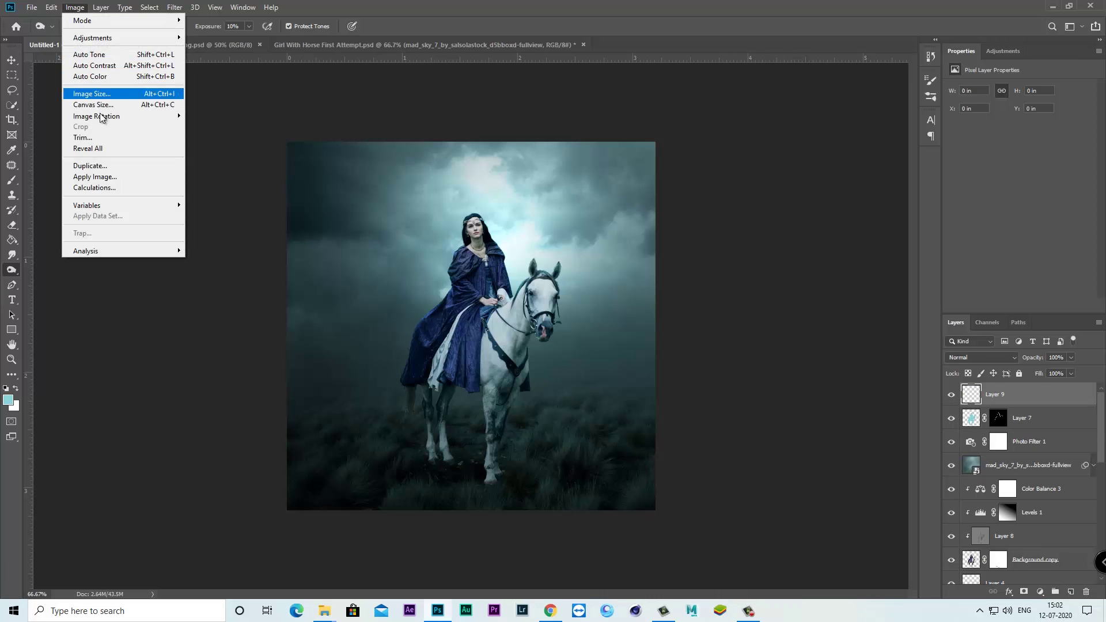
pyautogui.click(112, 177)
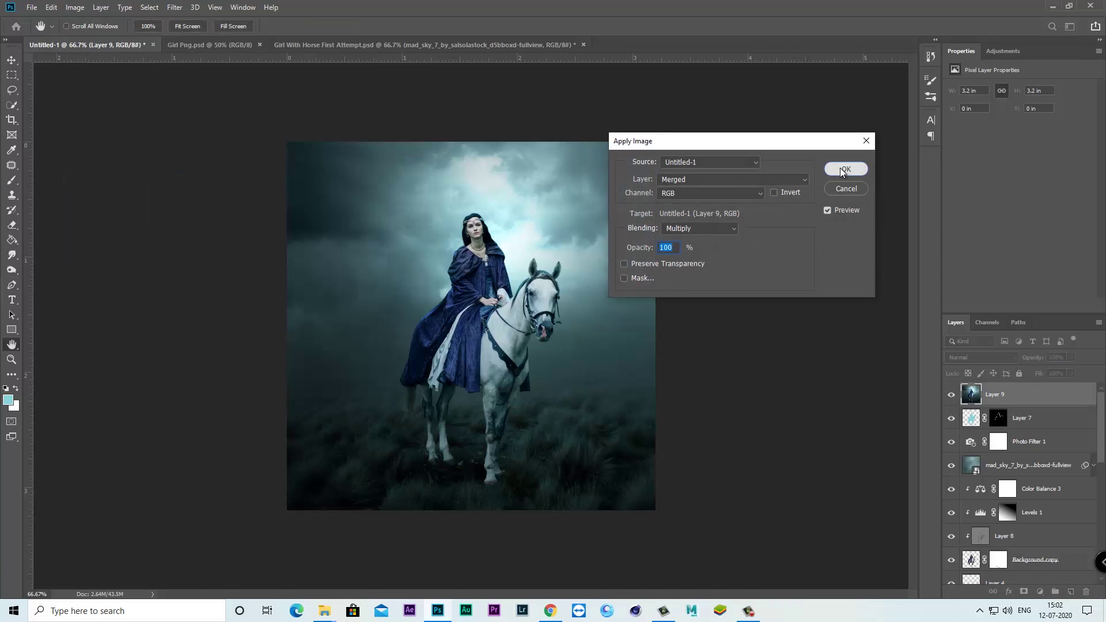
pyautogui.click(844, 169)
pyautogui.rightClick(1032, 392)
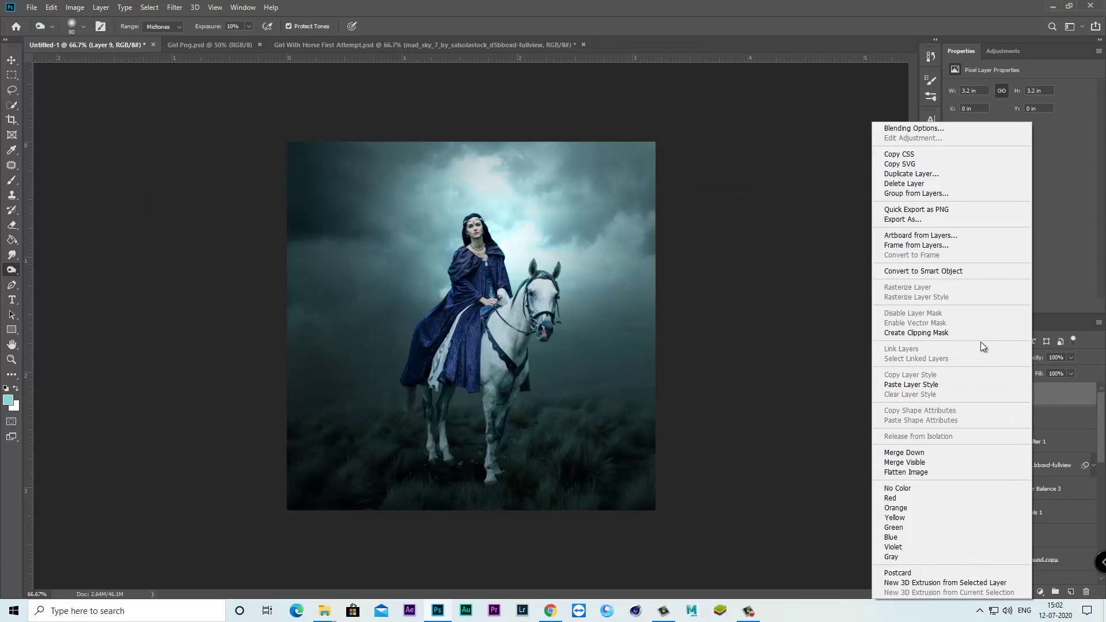
pyautogui.click(927, 273)
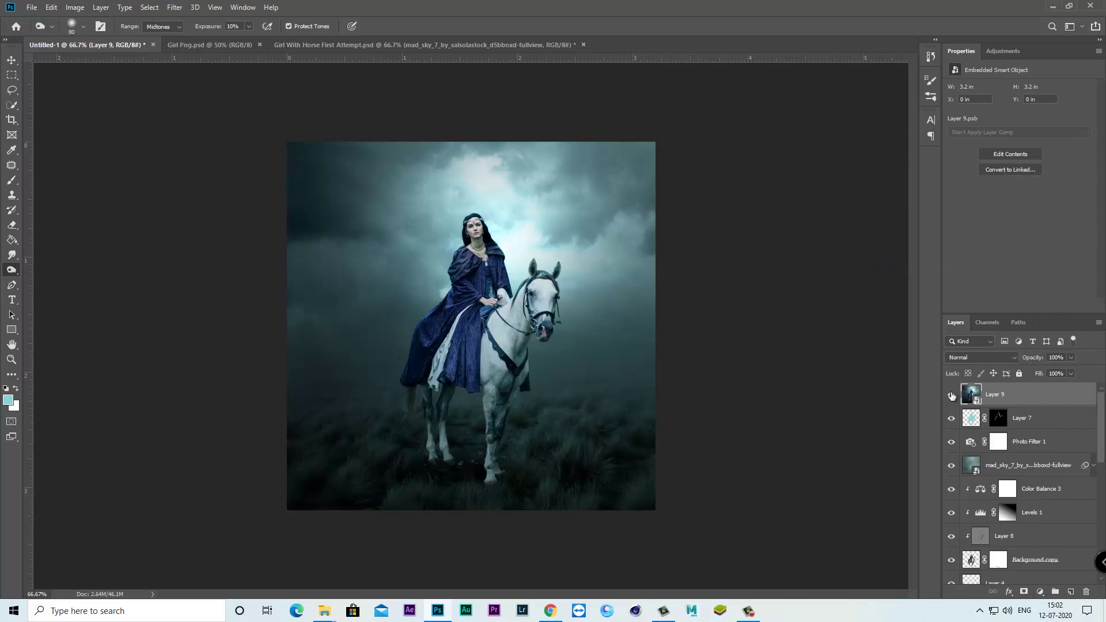
# Apply a Camera Raw Calibration grade to Layer 9: Red Hue -68, Blue Saturation +8
pyautogui.click(173, 7)
pyautogui.click(198, 77)
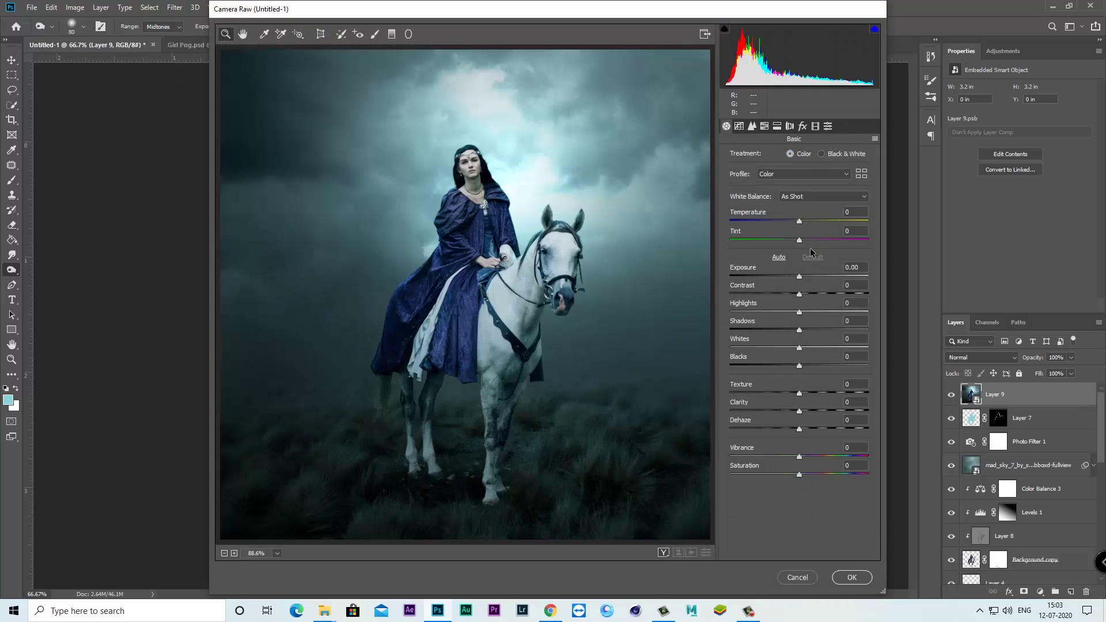
pyautogui.click(815, 126)
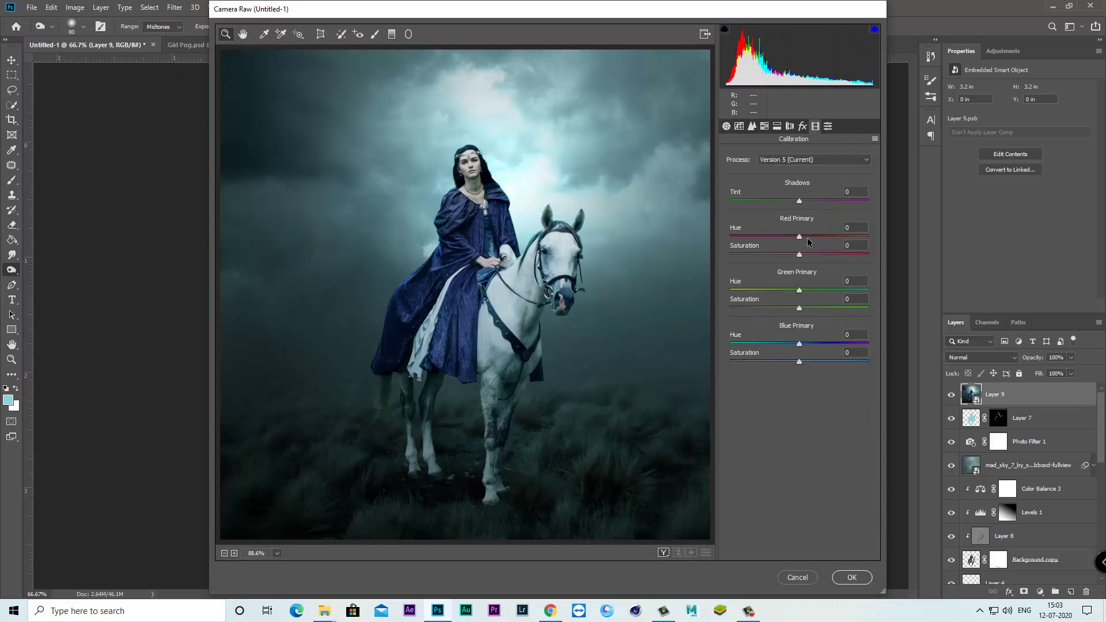
pyautogui.moveTo(800, 239); pyautogui.dragTo(775, 238)
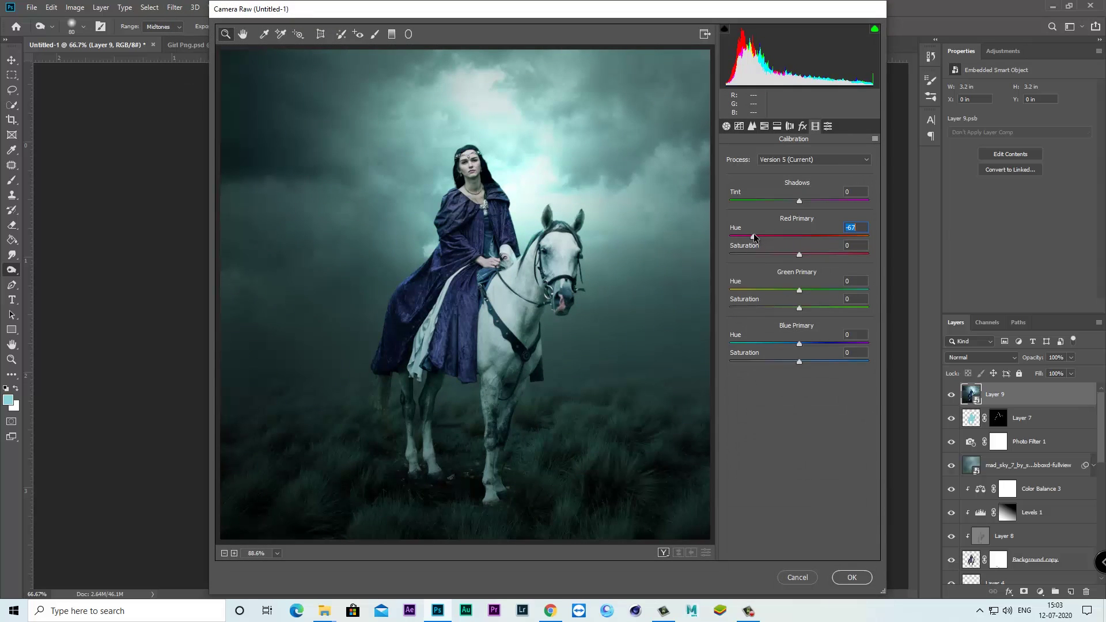
pyautogui.moveTo(799, 289); pyautogui.dragTo(732, 290)
pyautogui.doubleClick(731, 289)
pyautogui.doubleClick(798, 361)
pyautogui.moveTo(800, 366); pyautogui.dragTo(804, 367)
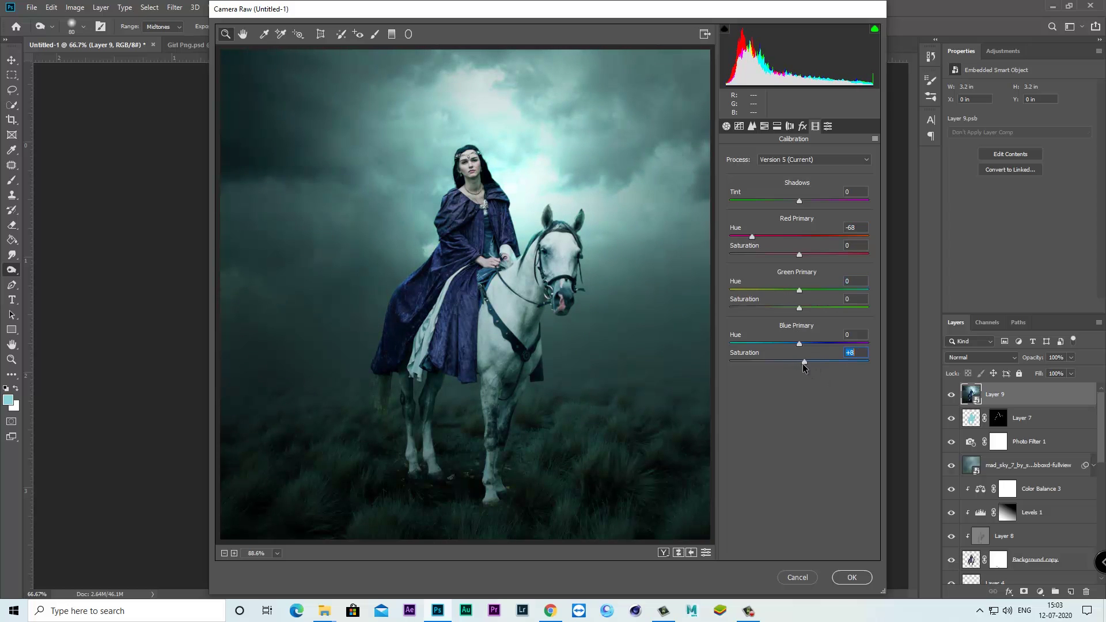
pyautogui.click(861, 577)
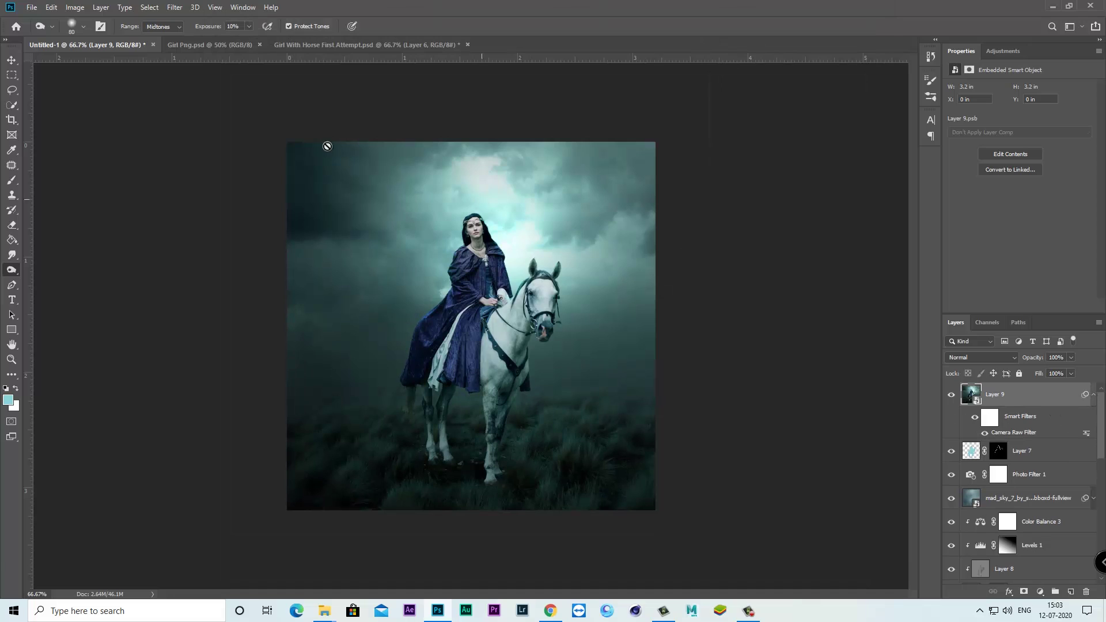
# Apply Color Efex Pro 4 Cross Processing method B02 to Layer 9, then compare with it hidden
pyautogui.click(157, 8)
pyautogui.moveTo(196, 253)
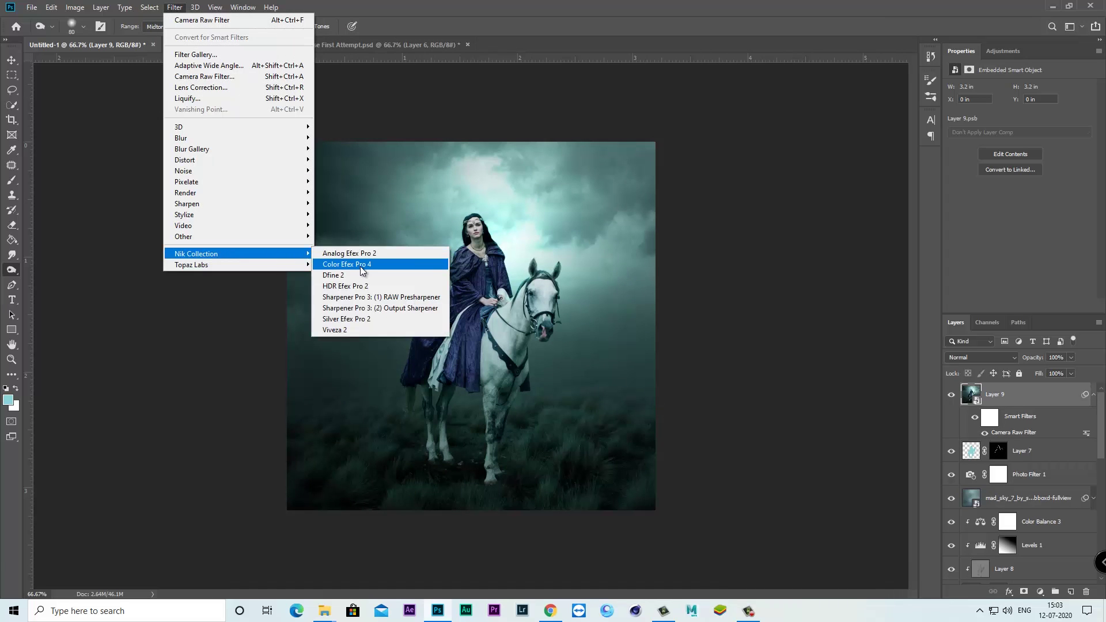
pyautogui.click(360, 264)
pyautogui.click(1093, 89)
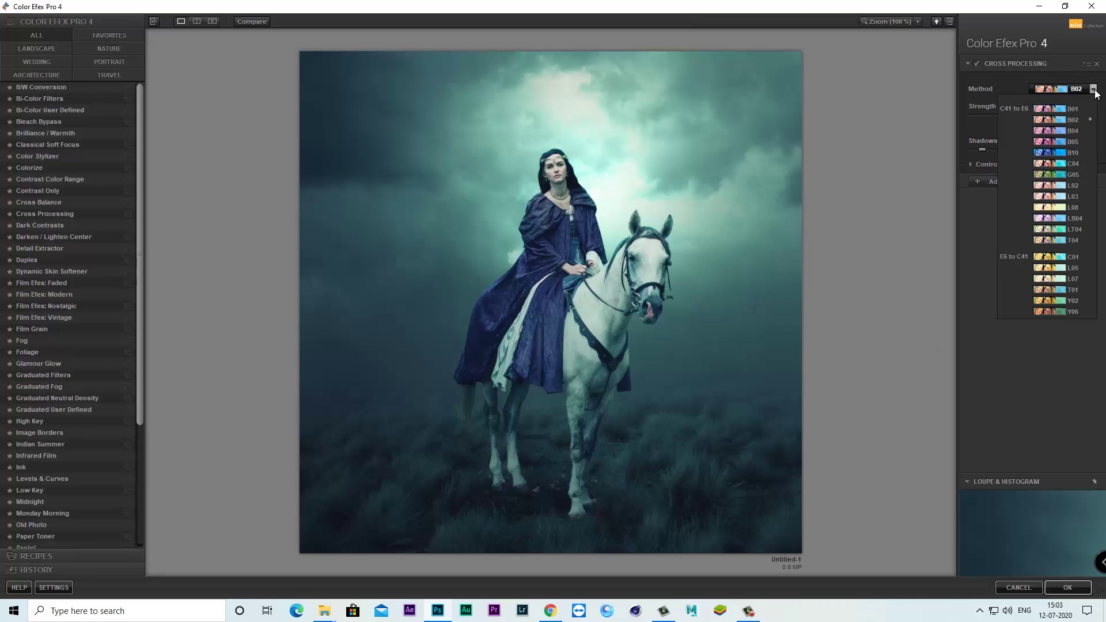
pyautogui.click(1063, 120)
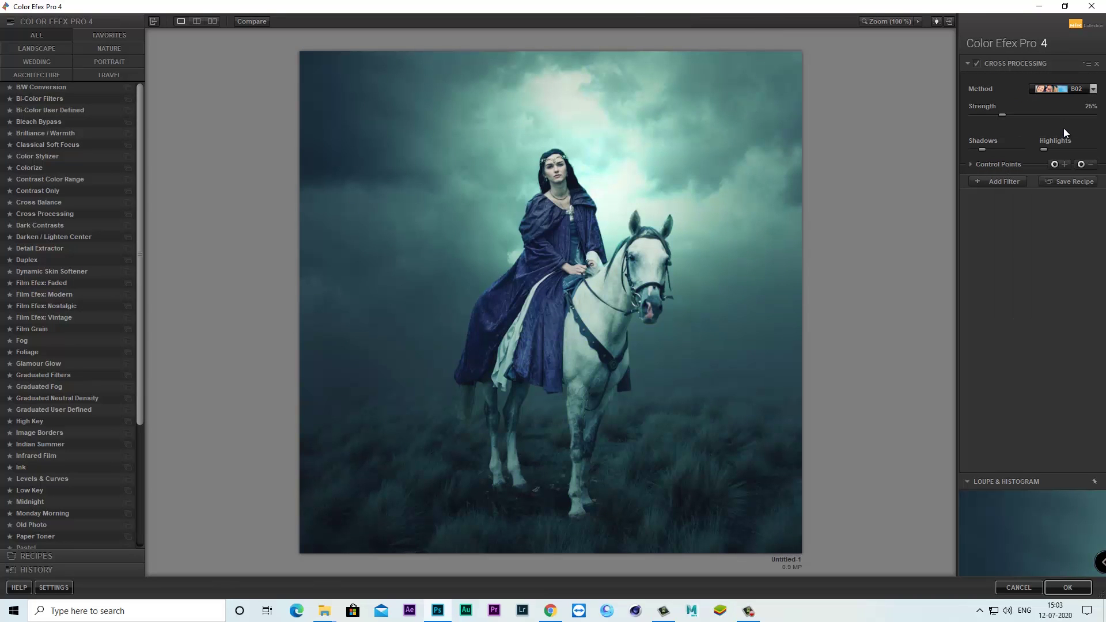
pyautogui.click(1067, 588)
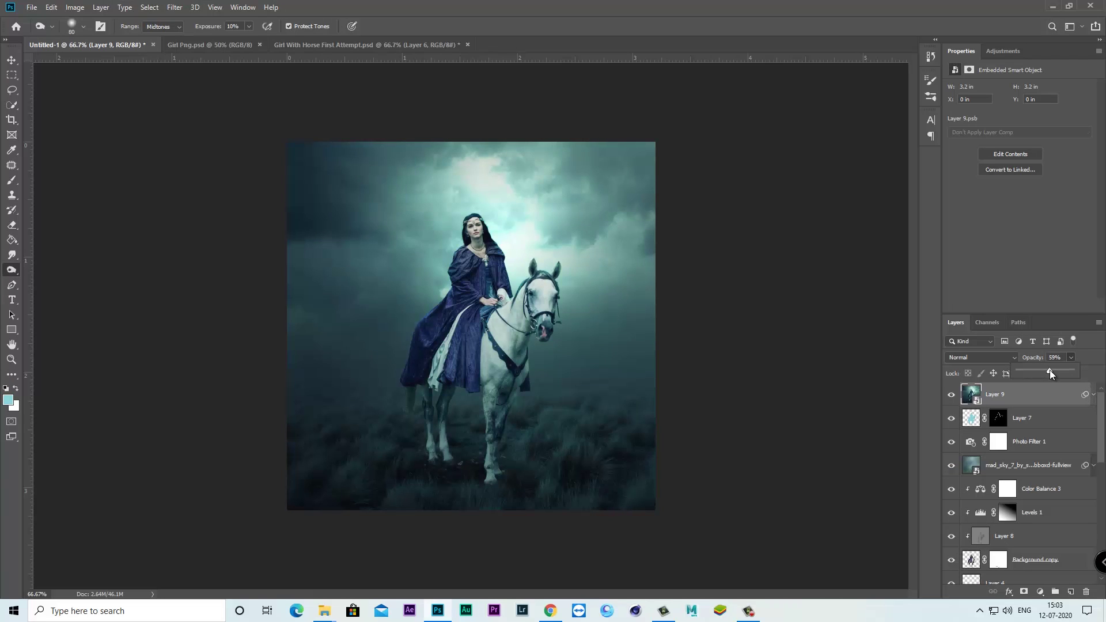
pyautogui.click(951, 396)
# Add a new Layer 10 and set the foreground colour to a near-black dark teal
pyautogui.click(1071, 593)
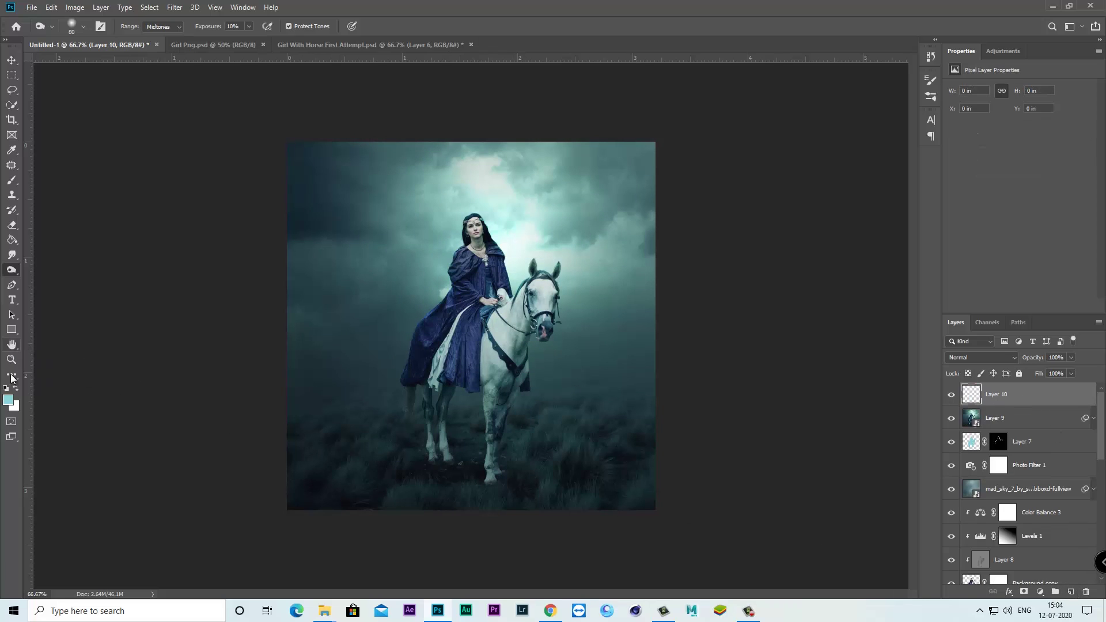
pyautogui.click(10, 403)
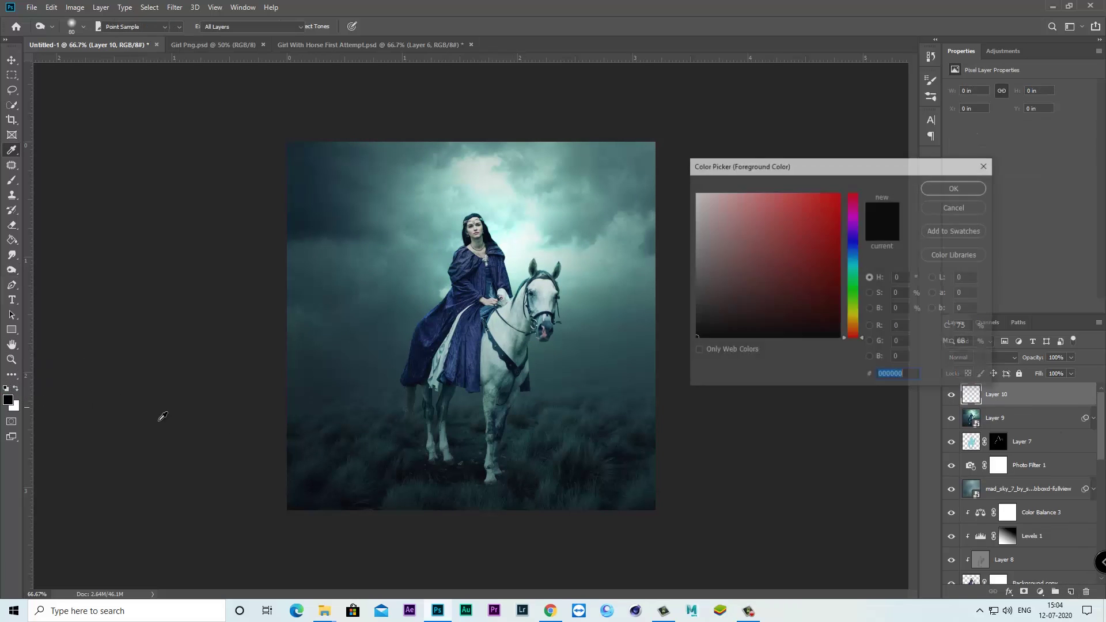
pyautogui.click(387, 460)
pyautogui.moveTo(716, 329); pyautogui.dragTo(722, 325)
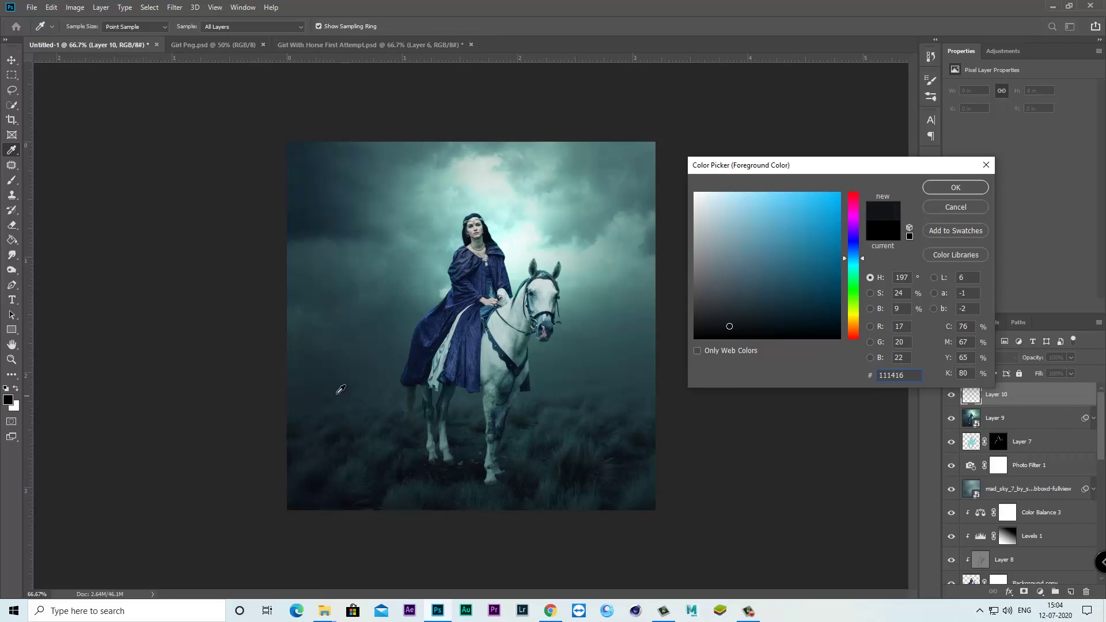
pyautogui.click(955, 188)
# Draw a dark gradient upward from the image bottom and lower Layer 10 opacity to 74%
pyautogui.press('o')
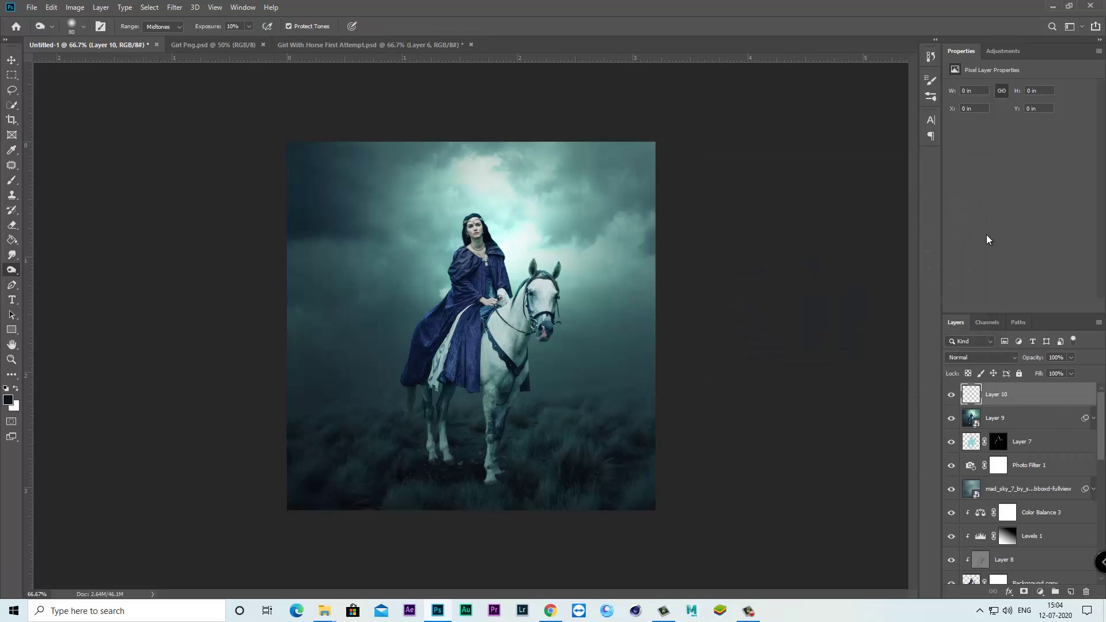
pyautogui.click(12, 239)
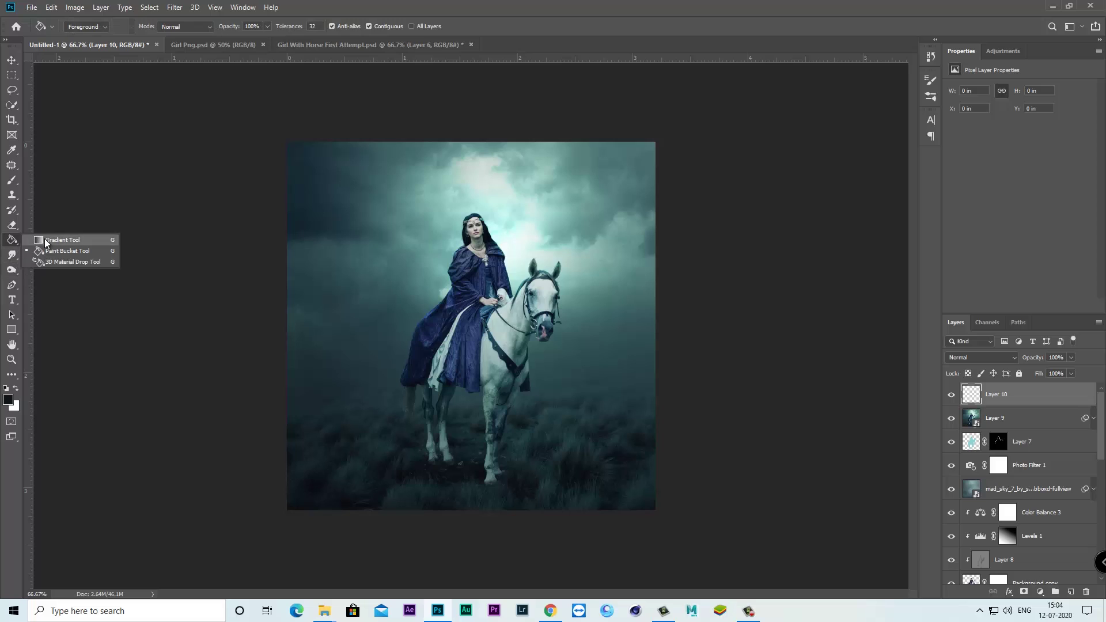
pyautogui.click(46, 240)
pyautogui.moveTo(478, 537); pyautogui.dragTo(480, 385)
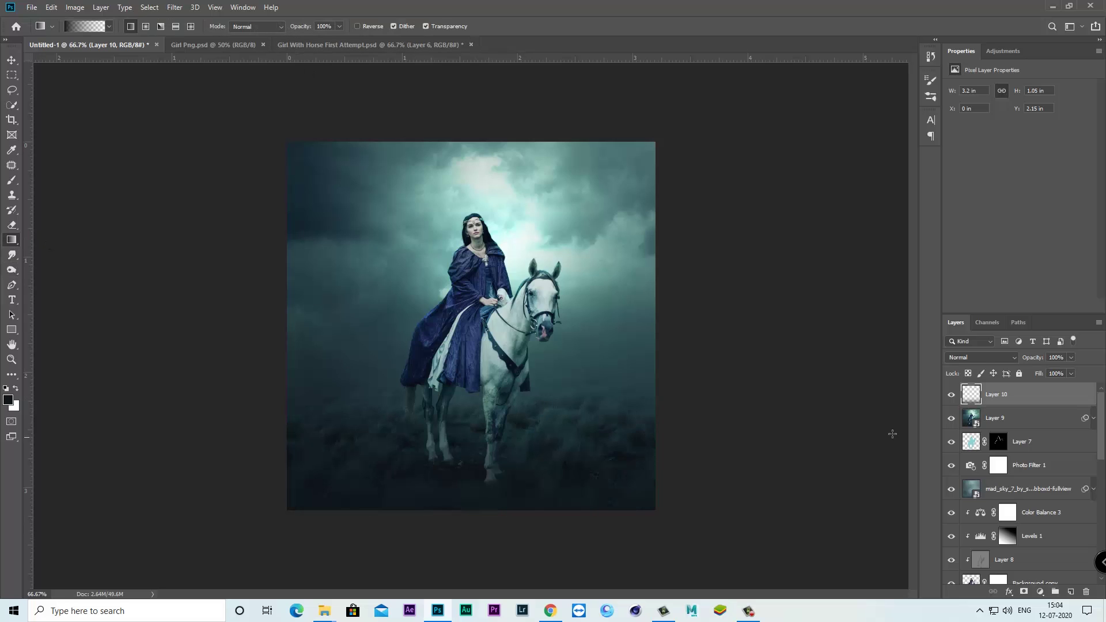
pyautogui.click(981, 357)
pyautogui.click(1070, 356)
pyautogui.moveTo(1070, 357)
pyautogui.mouseDown()
pyautogui.moveTo(1044, 373)
pyautogui.moveTo(1056, 373)
pyautogui.mouseUp()
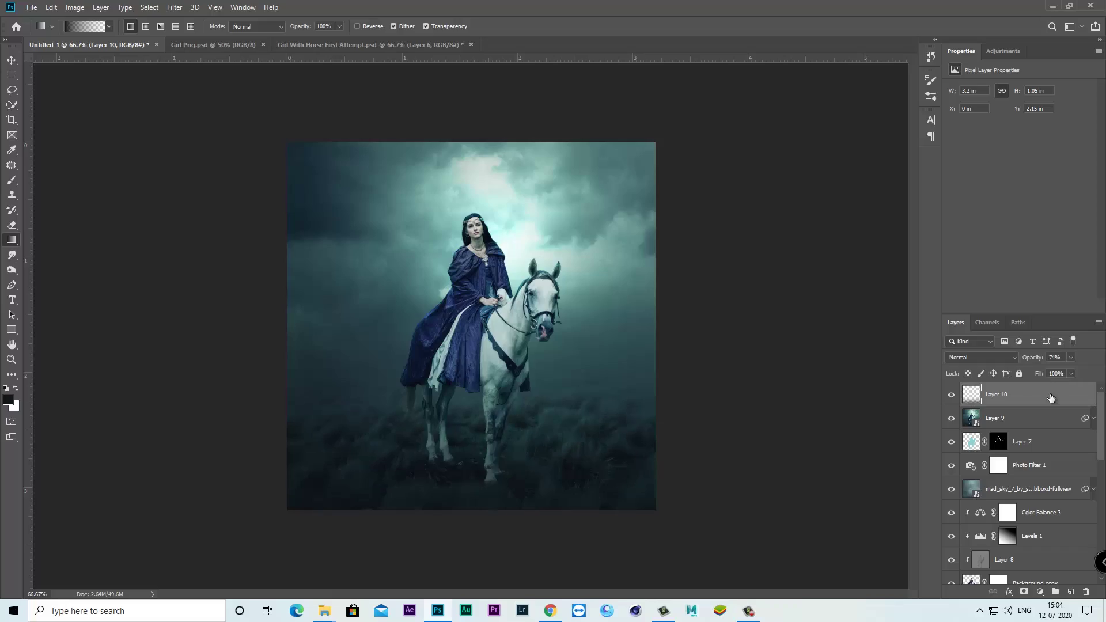